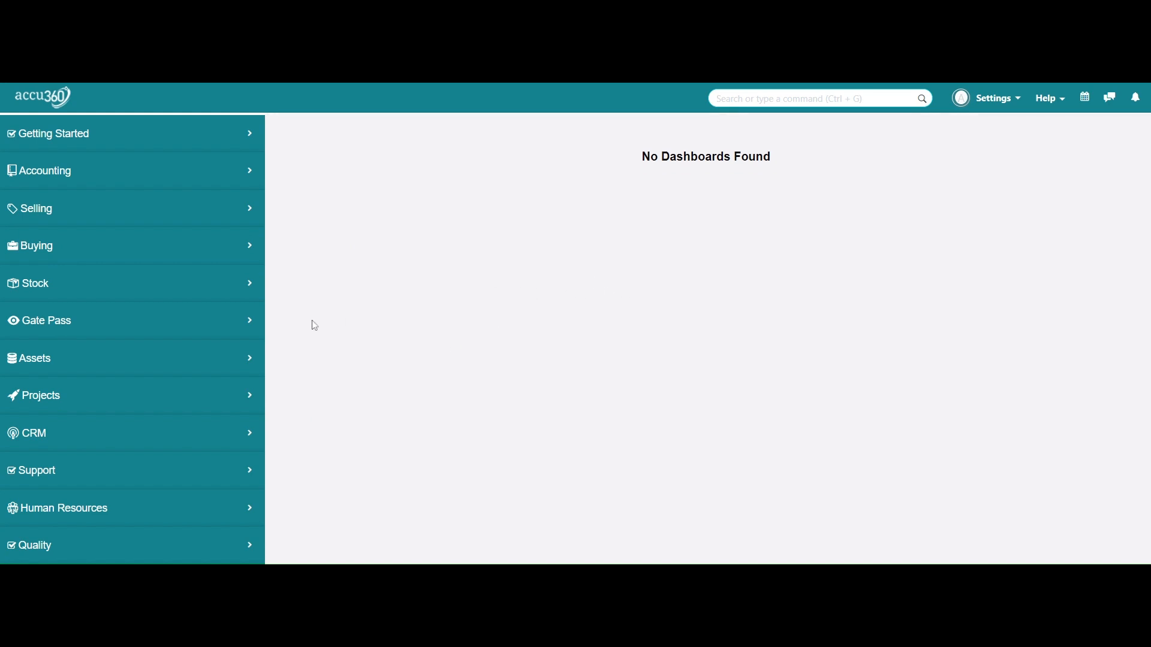
- Open the record of the employee designated Head of Marketing and Sales from the Human Resources employee list
scroll(105, 393, "down", 4)
scroll(105, 396, "up", 1)
scroll(120, 402, "down", 3)
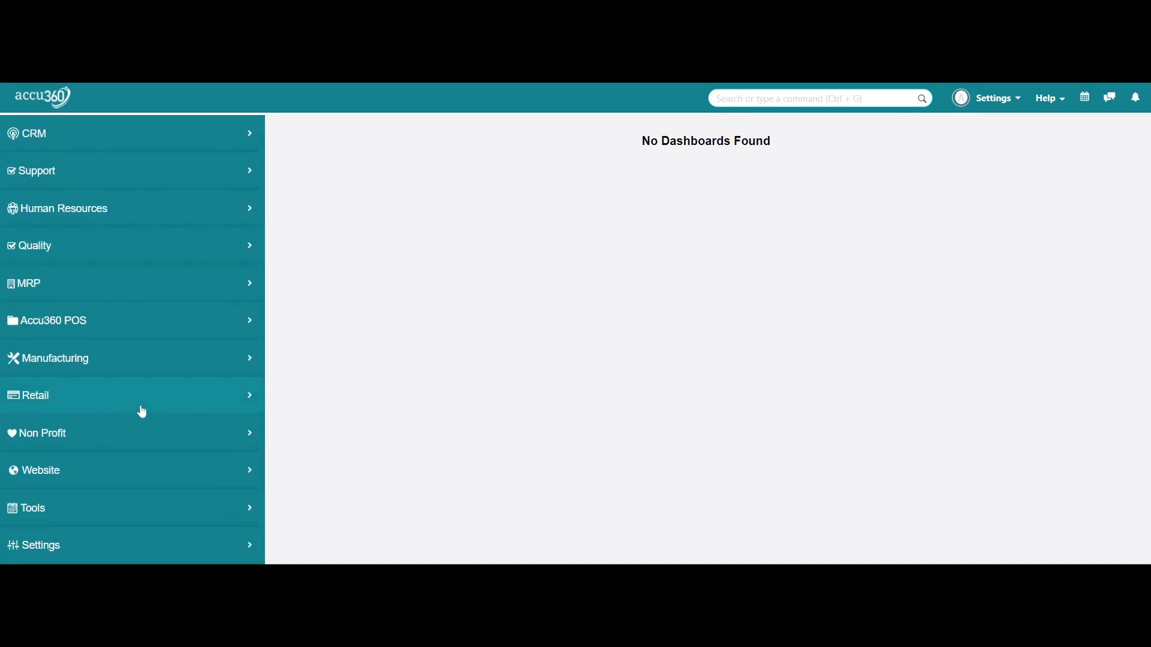
scroll(152, 413, "up", 2)
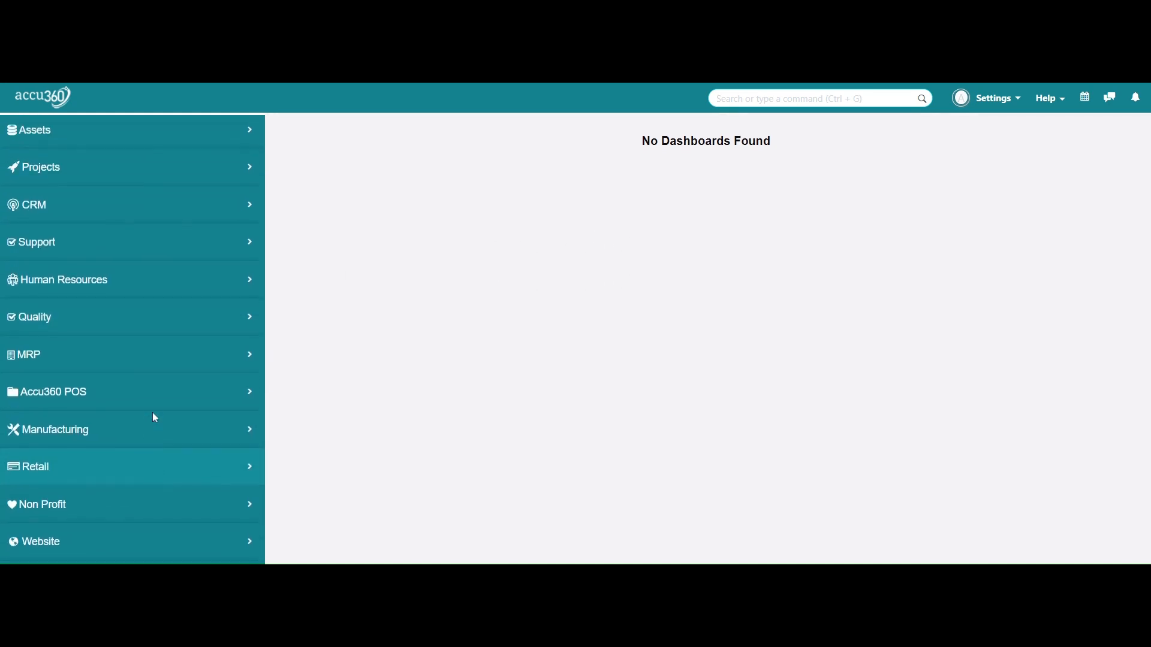
left_click(145, 290)
left_click(146, 315)
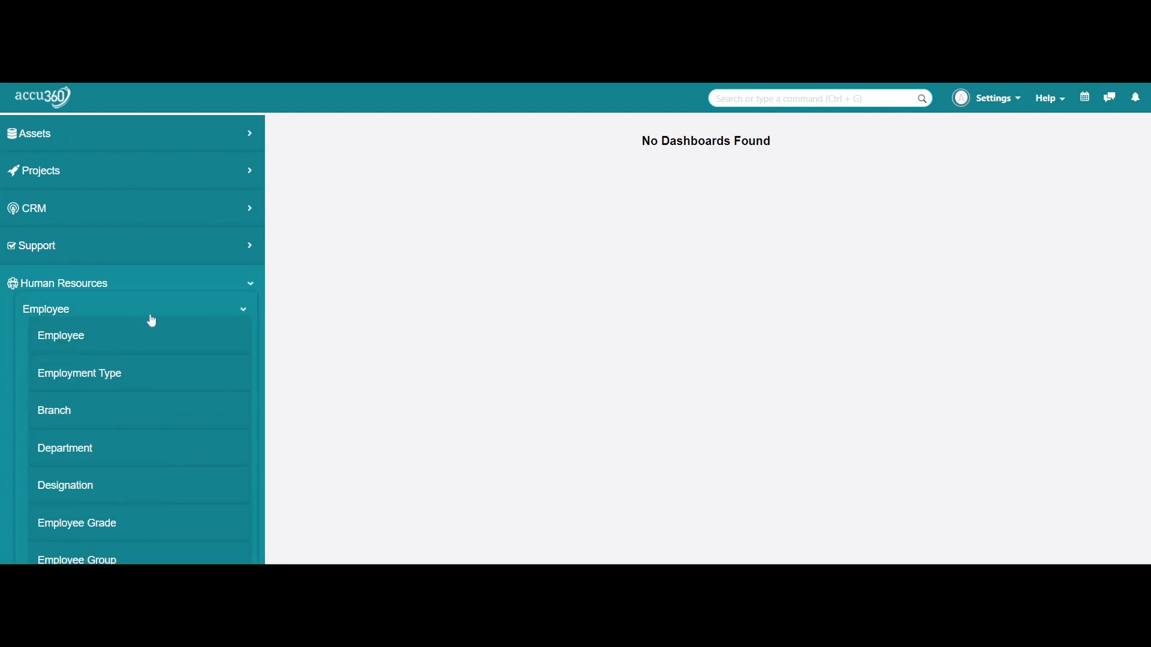
left_click(154, 337)
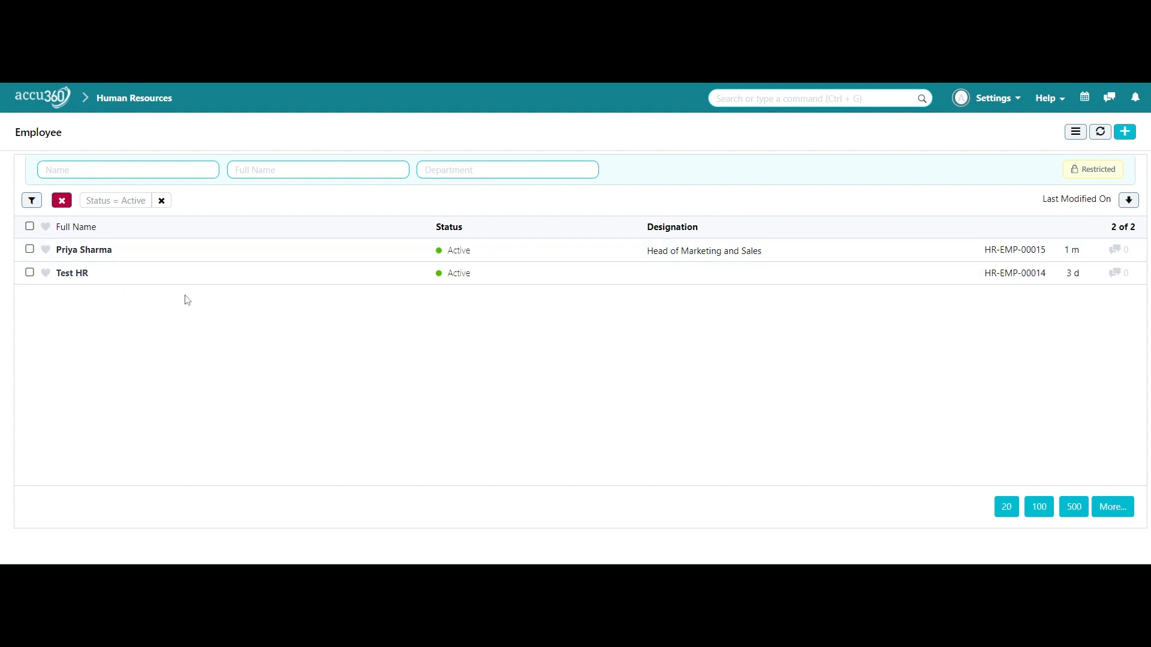
left_click(108, 251)
- Expand the Attendance and Leave Details section of the employee record
scroll(581, 303, "down", 6)
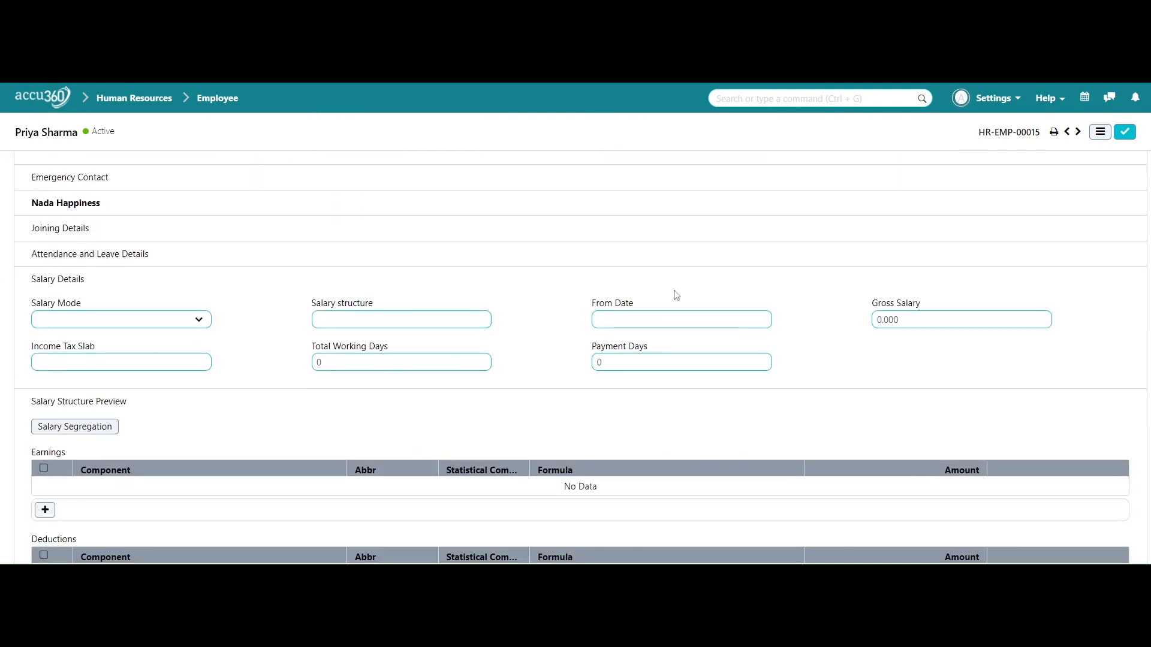
scroll(672, 295, "up", 4)
scroll(673, 295, "down", 2)
scroll(676, 297, "up", 1)
scroll(676, 298, "up", 1)
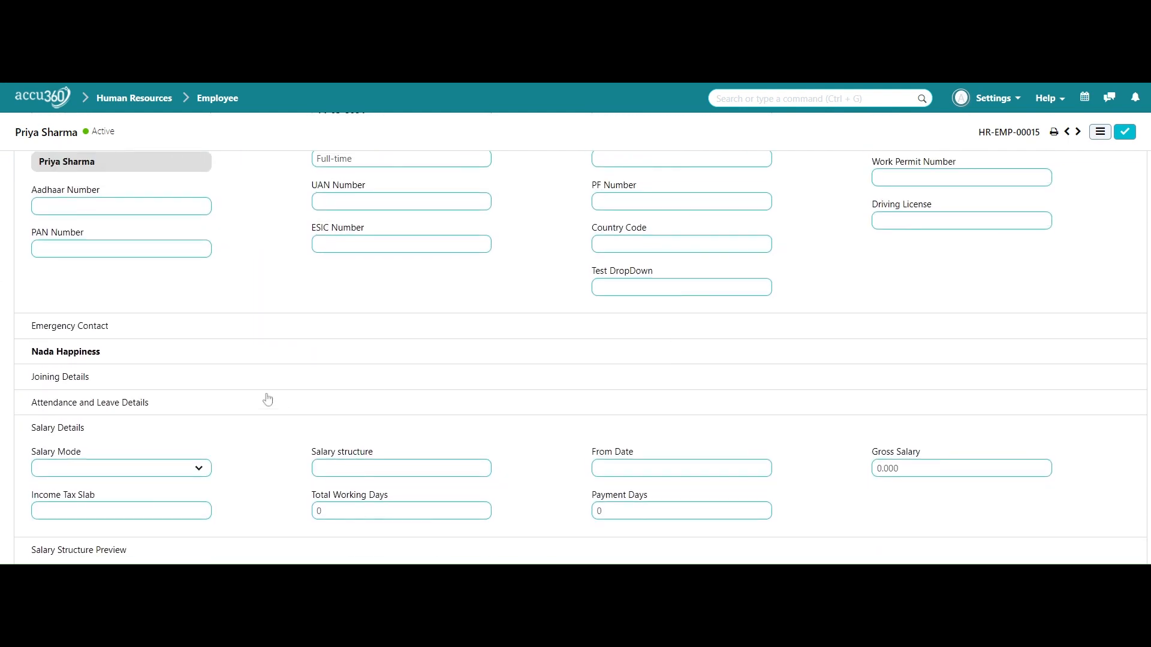
scroll(178, 348, "down", 1)
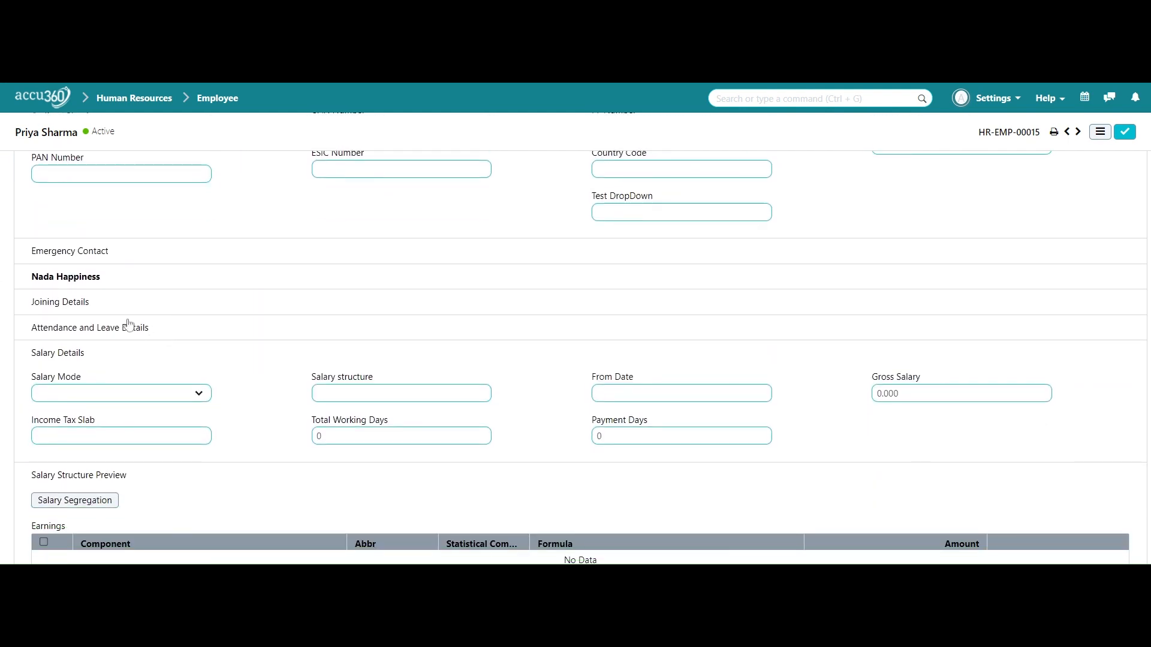
left_click(111, 329)
scroll(347, 313, "down", 1)
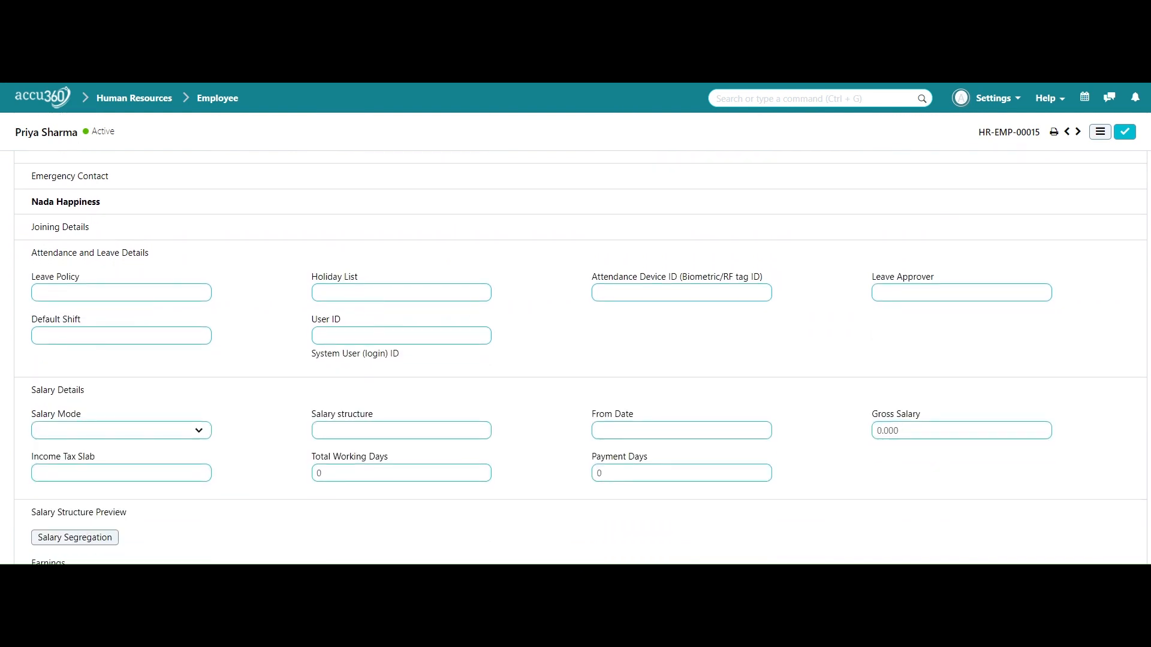
- Set the User ID to the employee's own system login, keeping Create User Permission enabled, and save the employee record
left_click(401, 335)
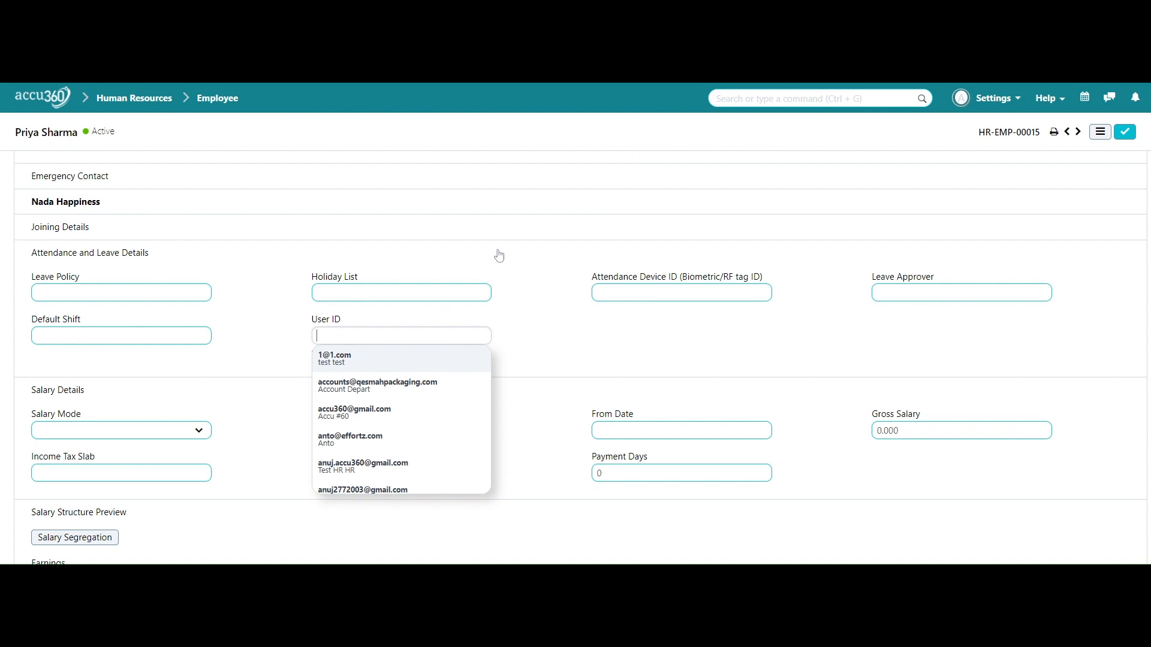
type("pri")
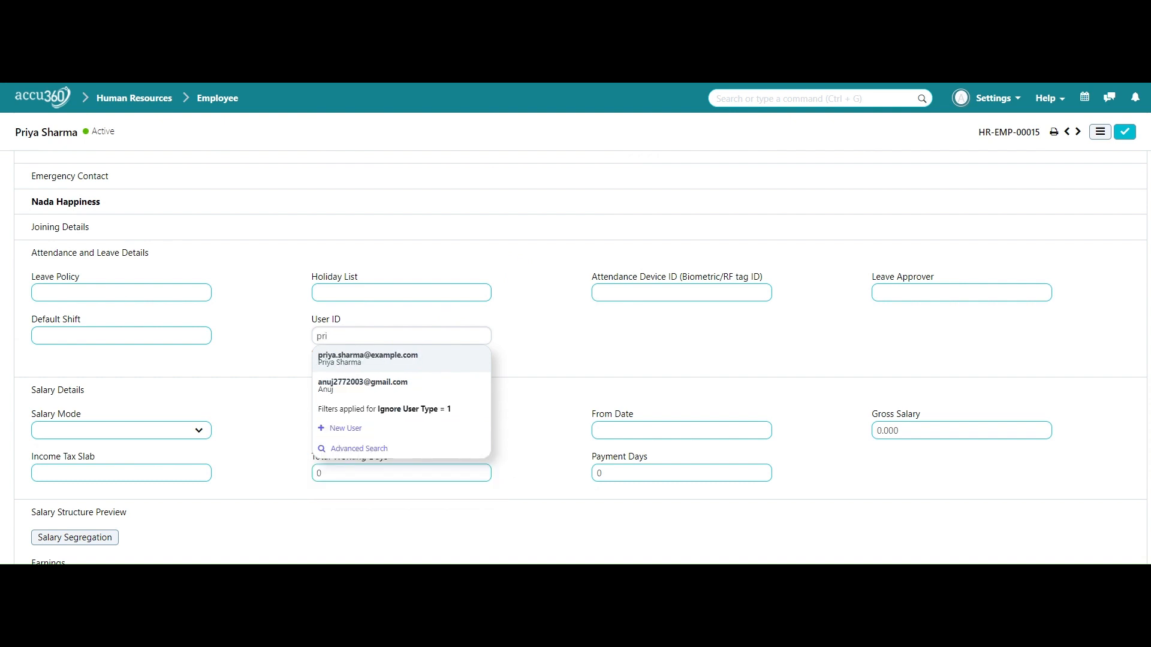
left_click(413, 361)
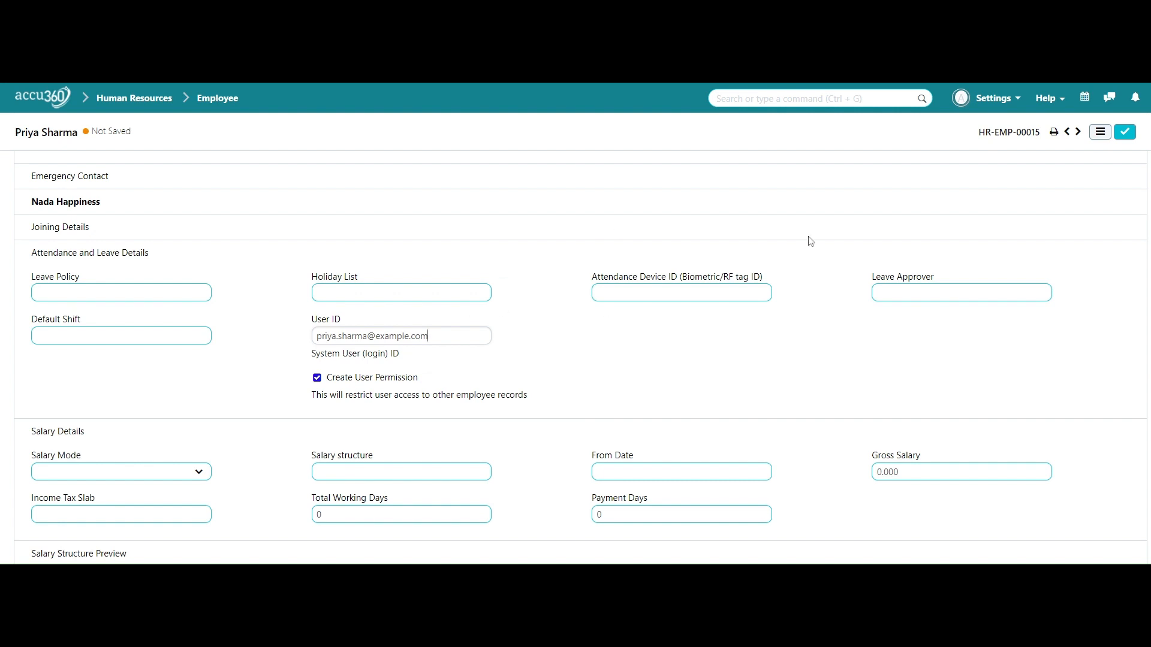
scroll(971, 232, "up", 5)
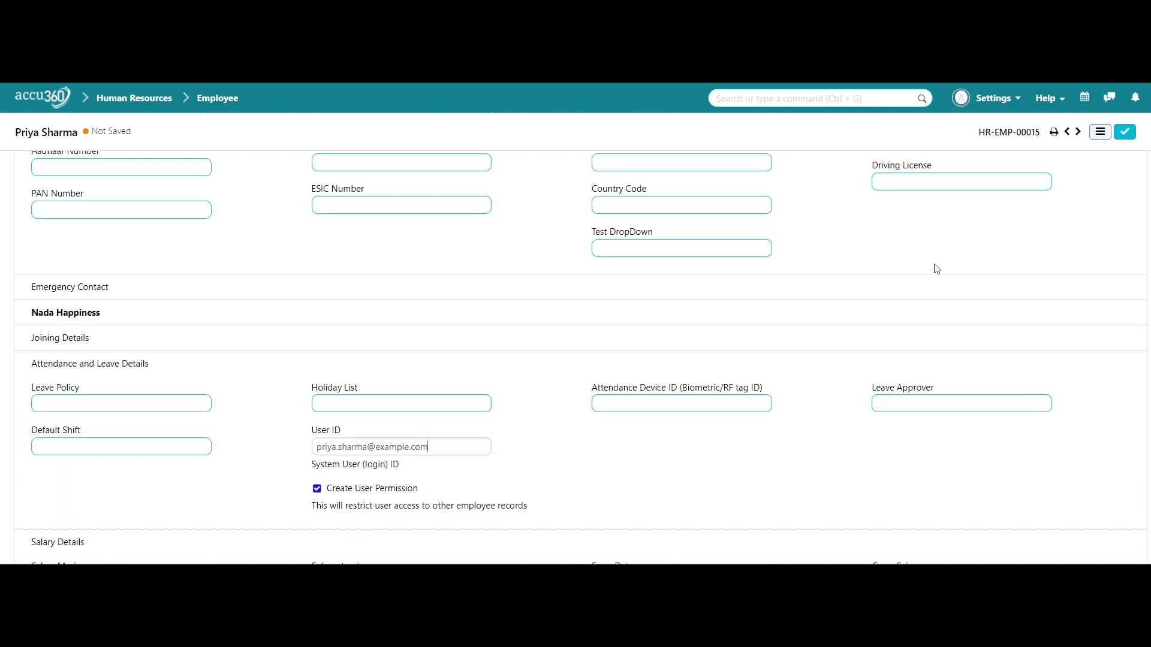
left_click(1124, 132)
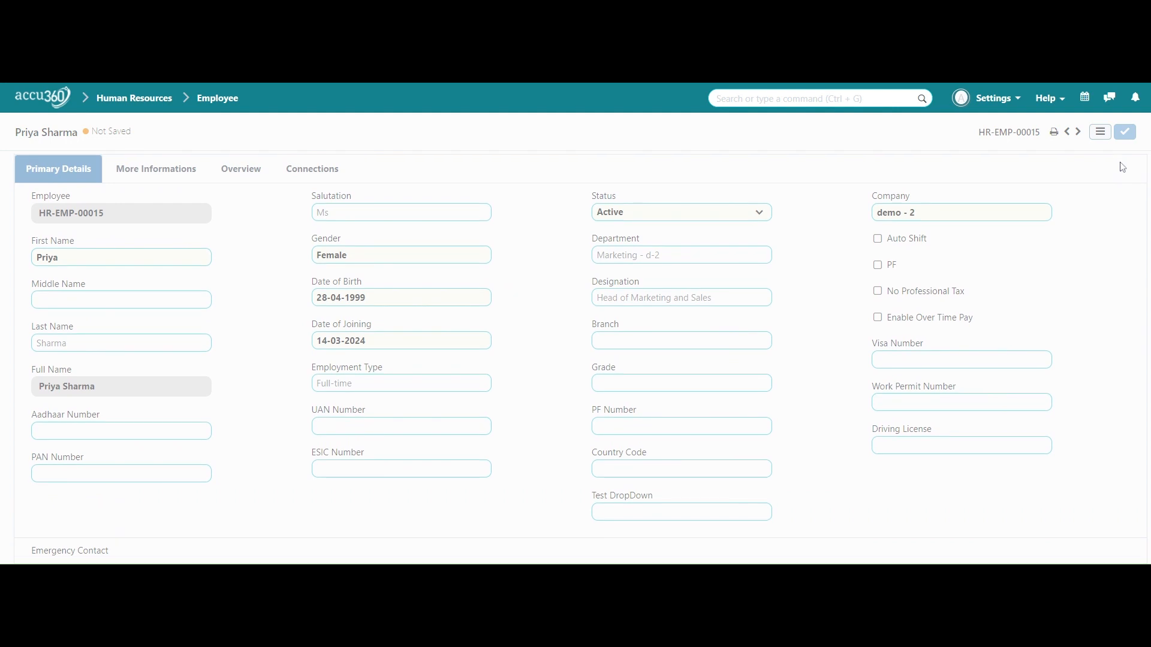
scroll(732, 347, "down", 5)
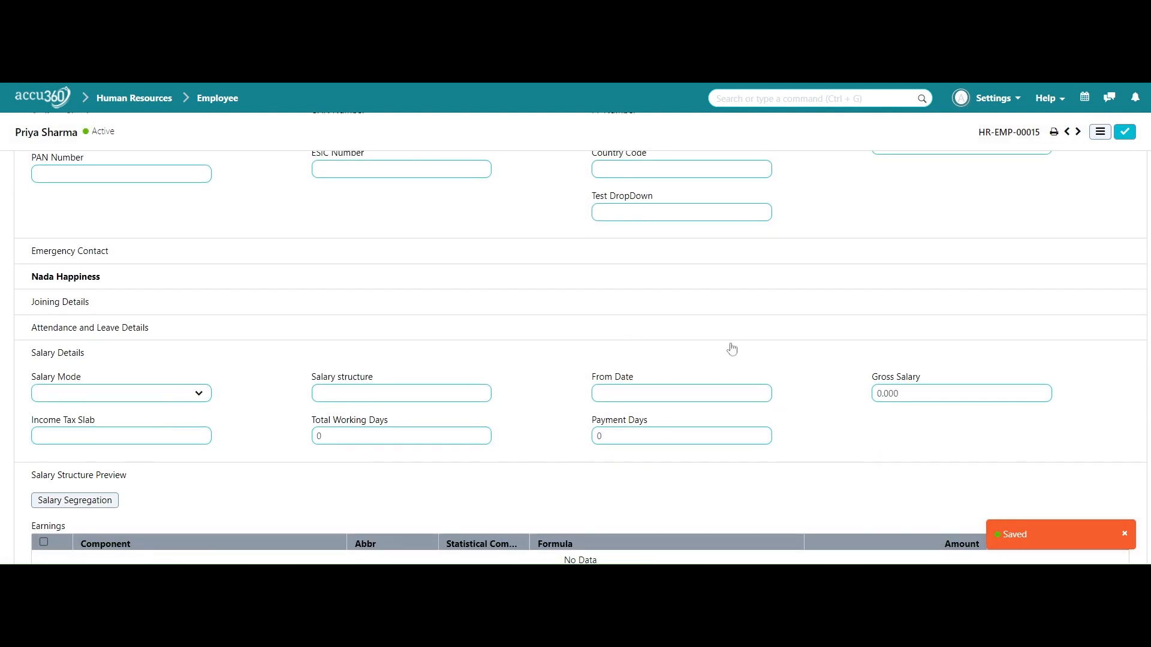
scroll(732, 347, "up", 6)
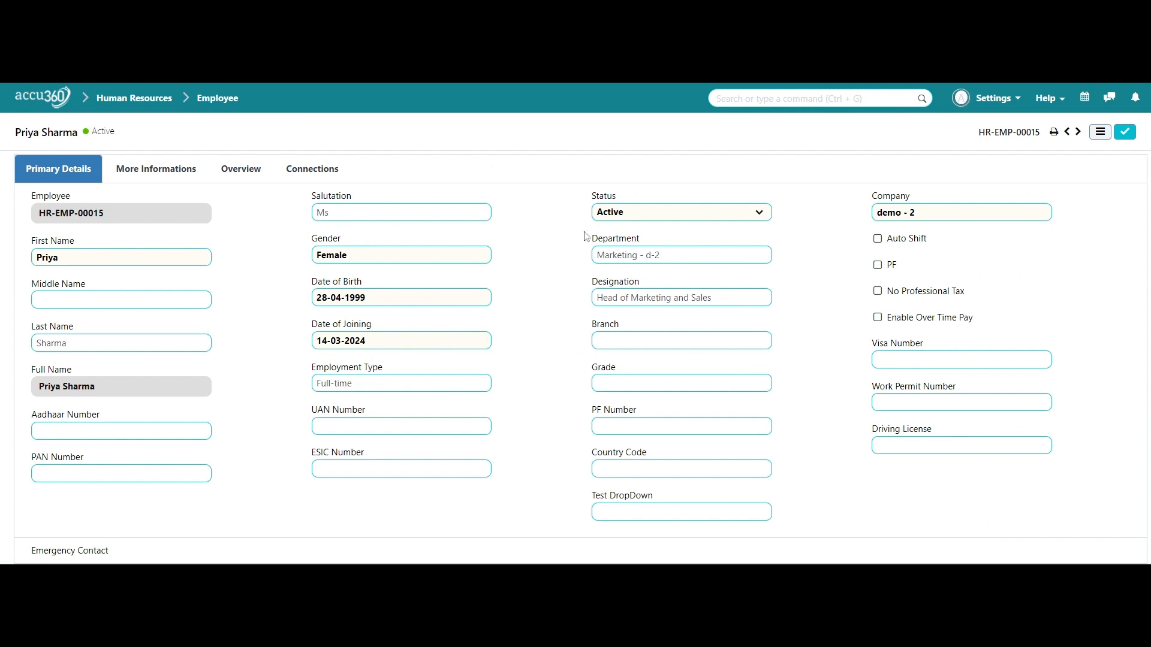
- Log in with the employee's user account and open the Employee Checkin list under Human Resources attendance
left_click(21, 110)
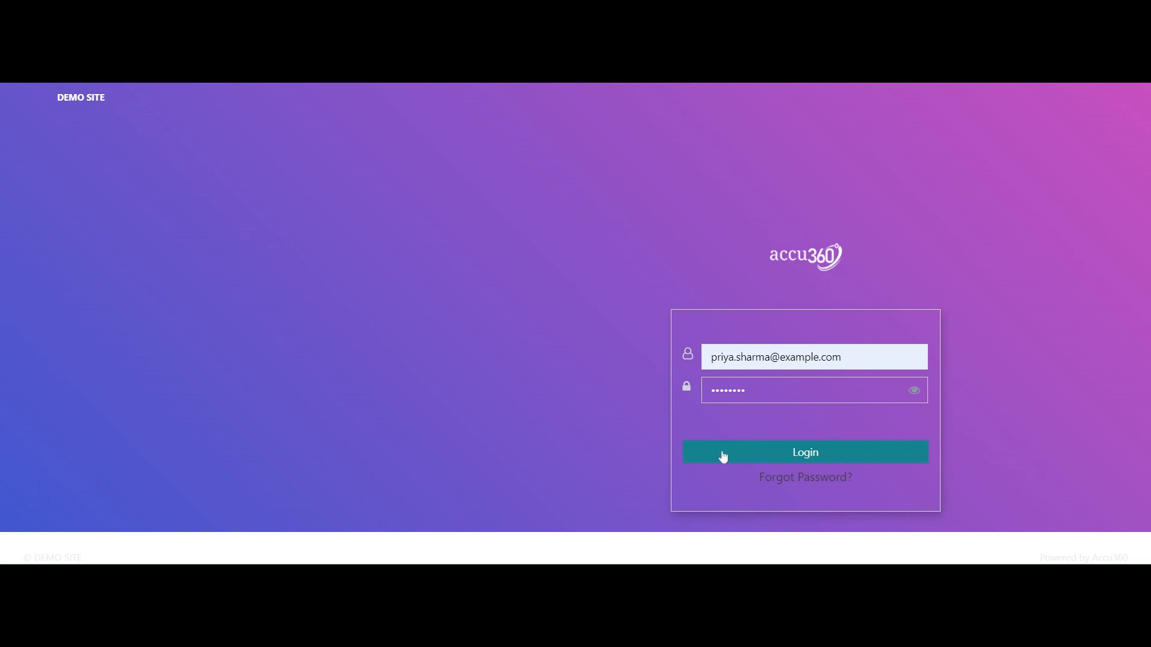
left_click(723, 456)
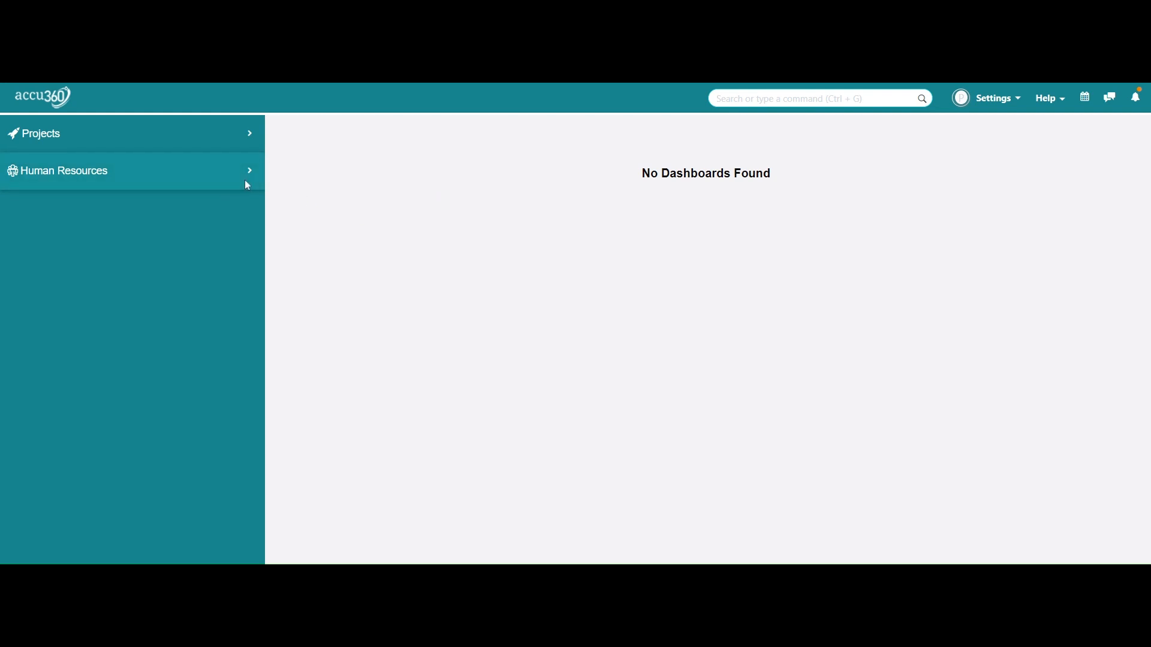
left_click(228, 172)
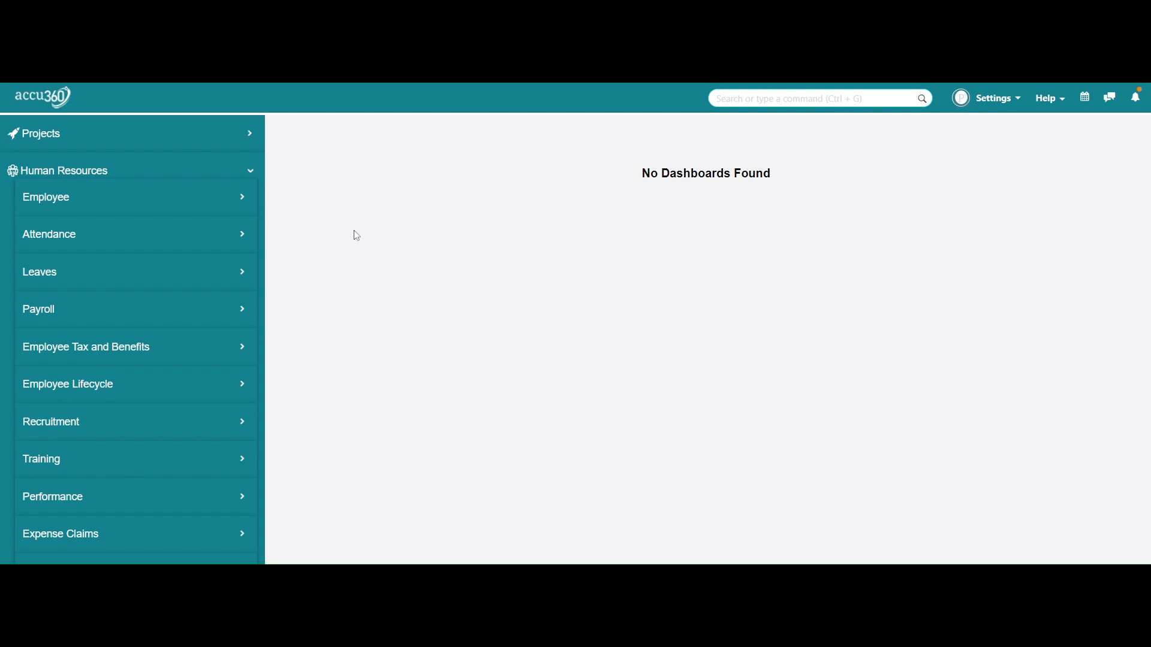
left_click(233, 240)
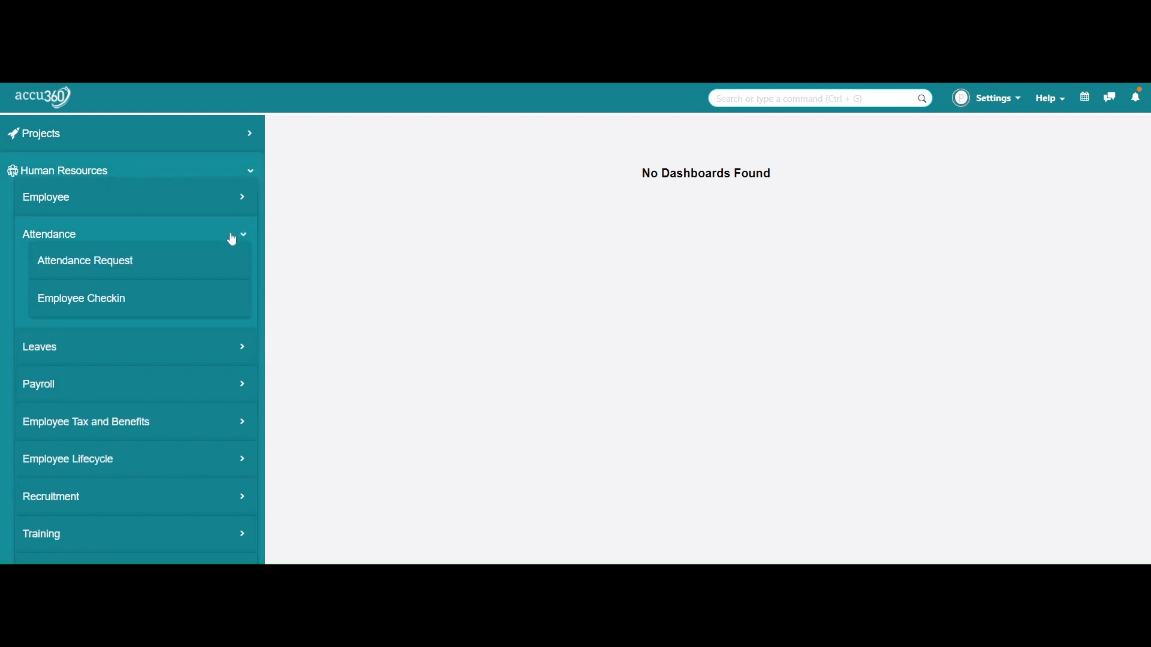
left_click(202, 303)
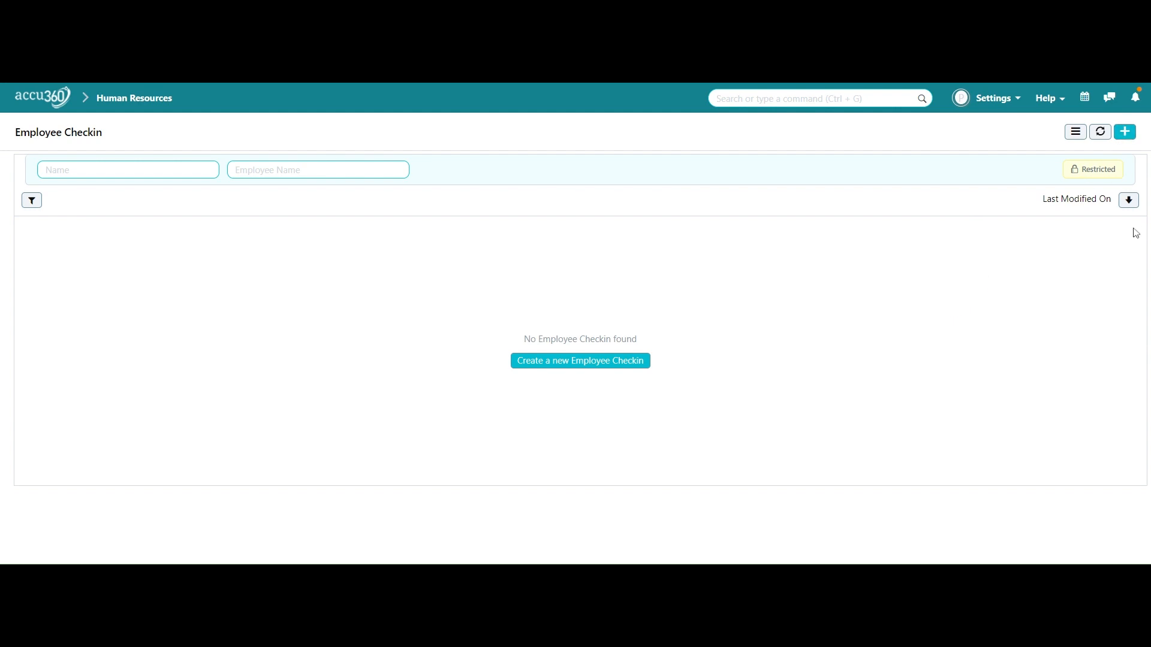
- Create an Employee Checkin with log type IN, fetch its location, save it and return to the checkin list
left_click(1124, 132)
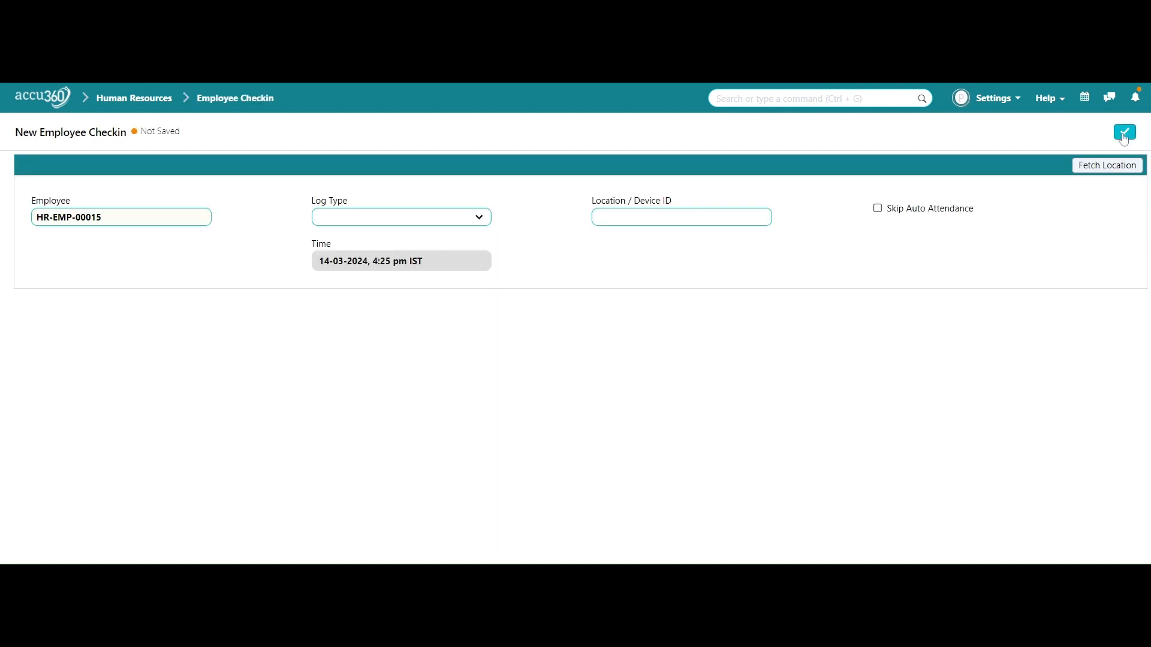
left_click(440, 234)
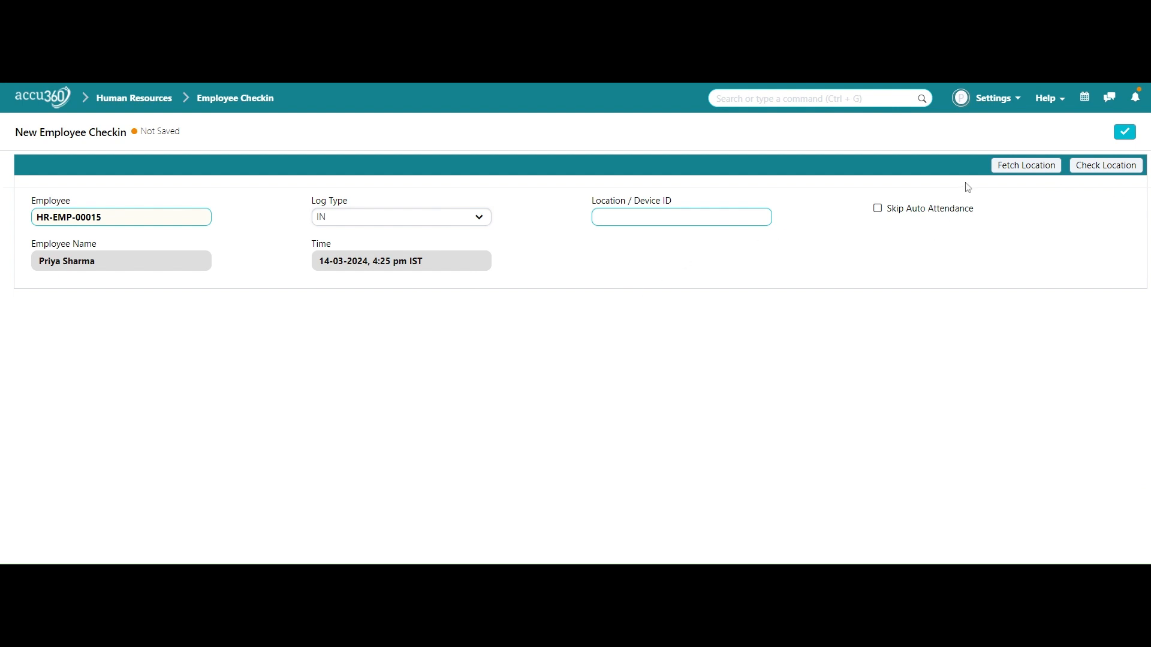
left_click(1043, 173)
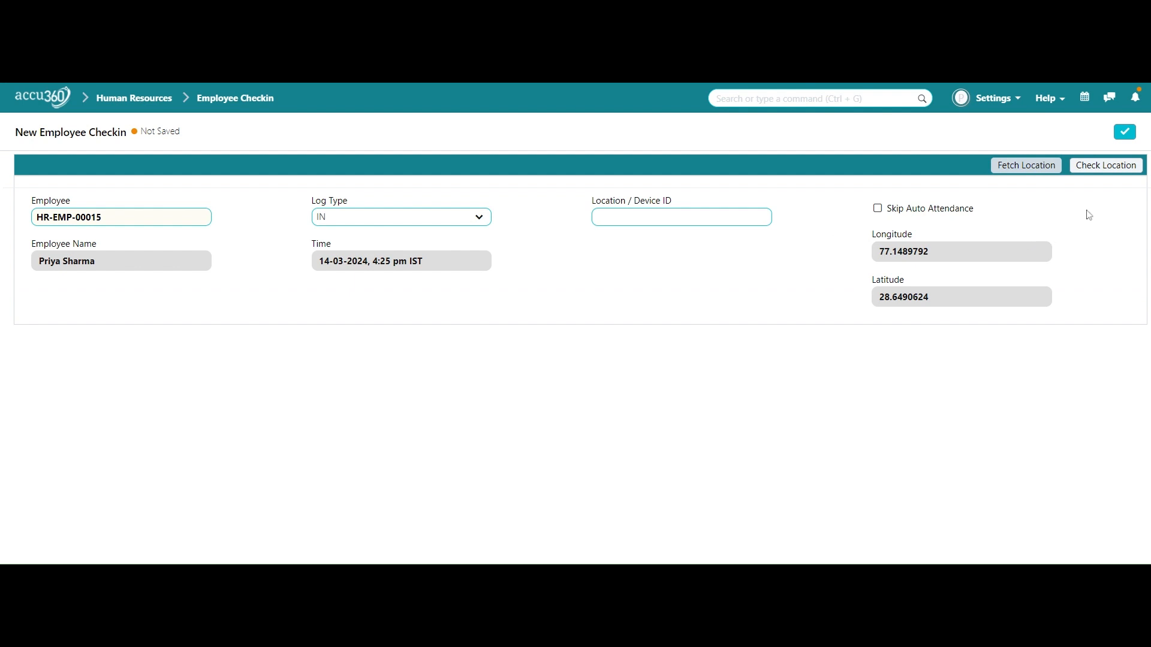
left_click(1126, 135)
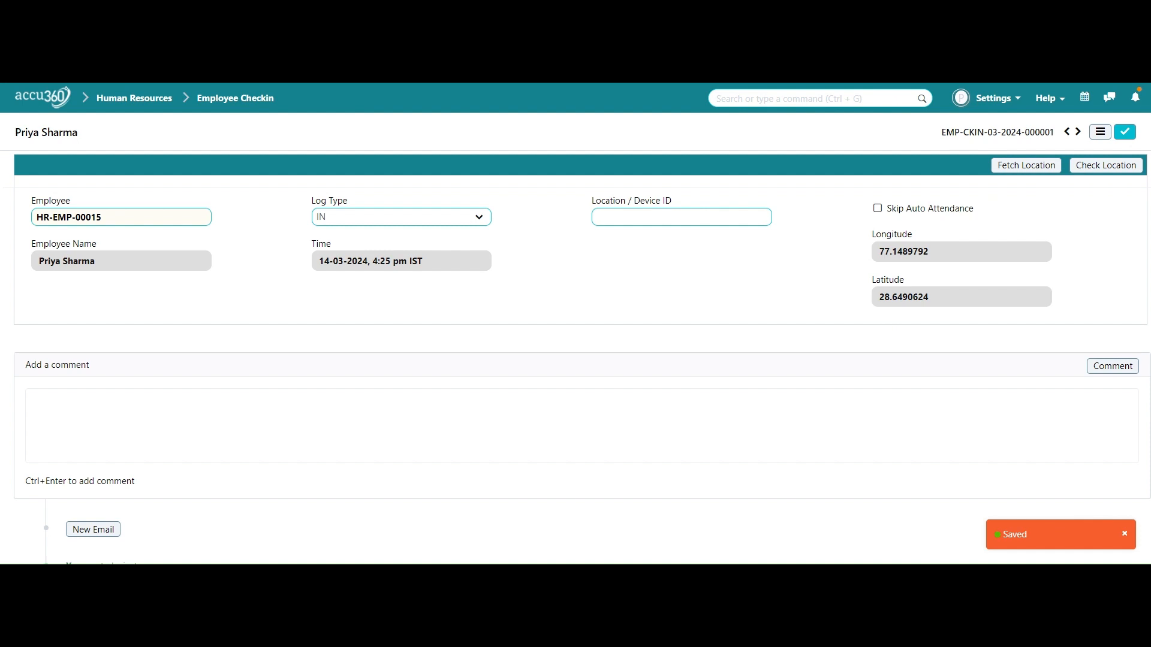
left_click(237, 111)
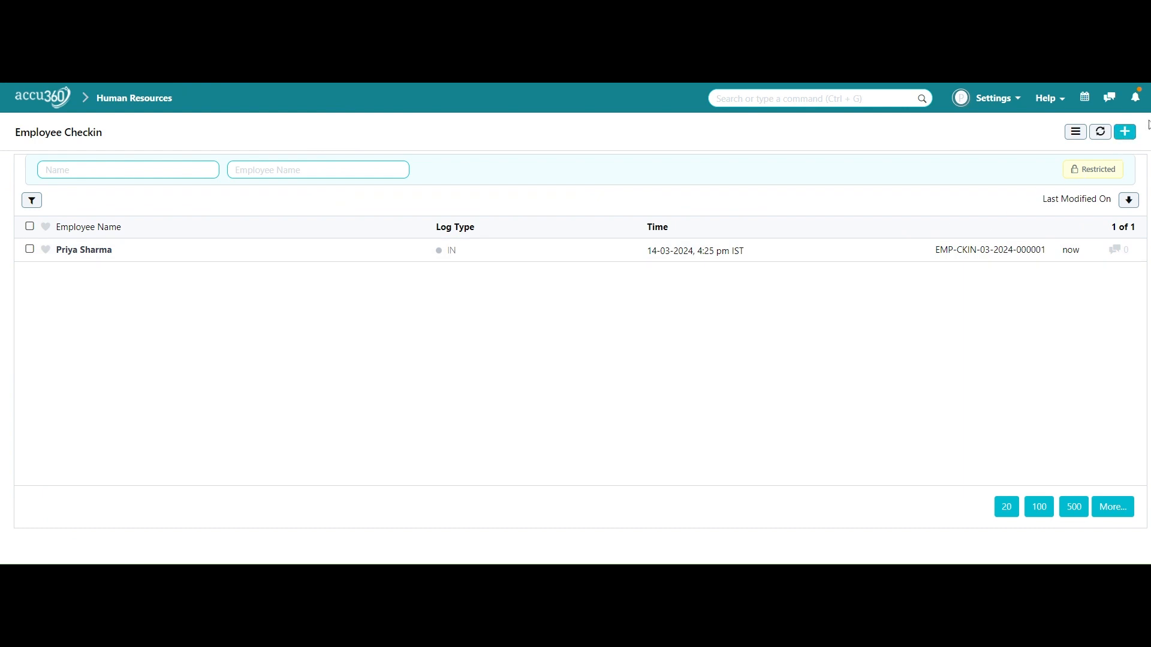
- Create a second Employee Checkin with log type OUT, fetch its location, save it and return to the checkin list
left_click(1125, 133)
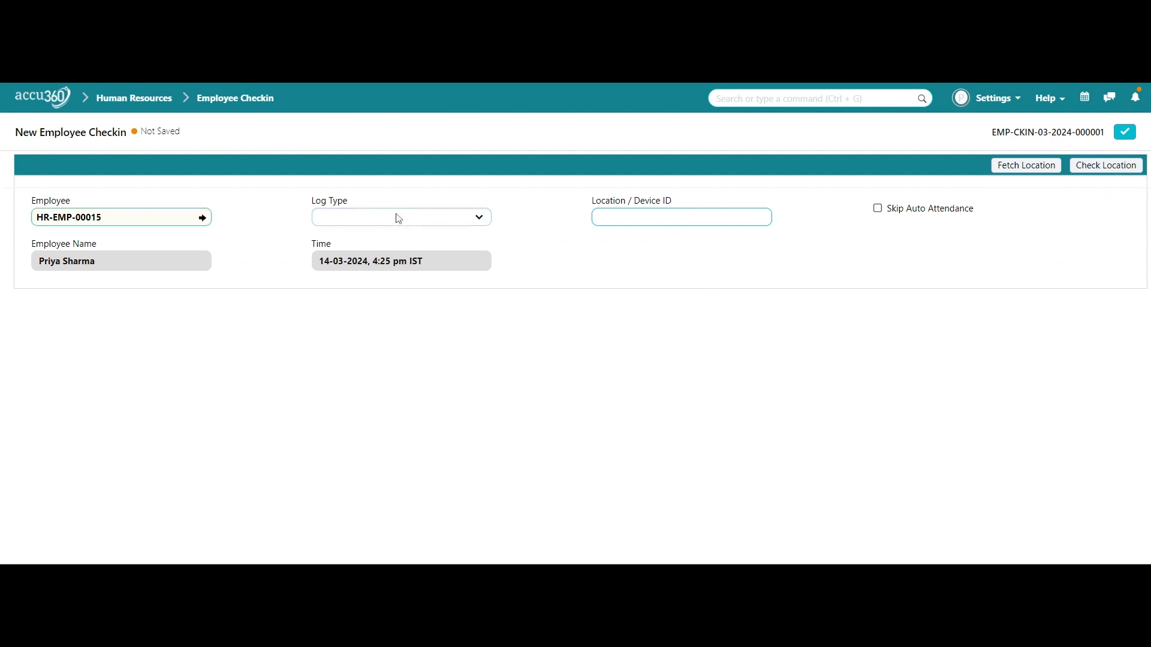
left_click(422, 253)
left_click(709, 260)
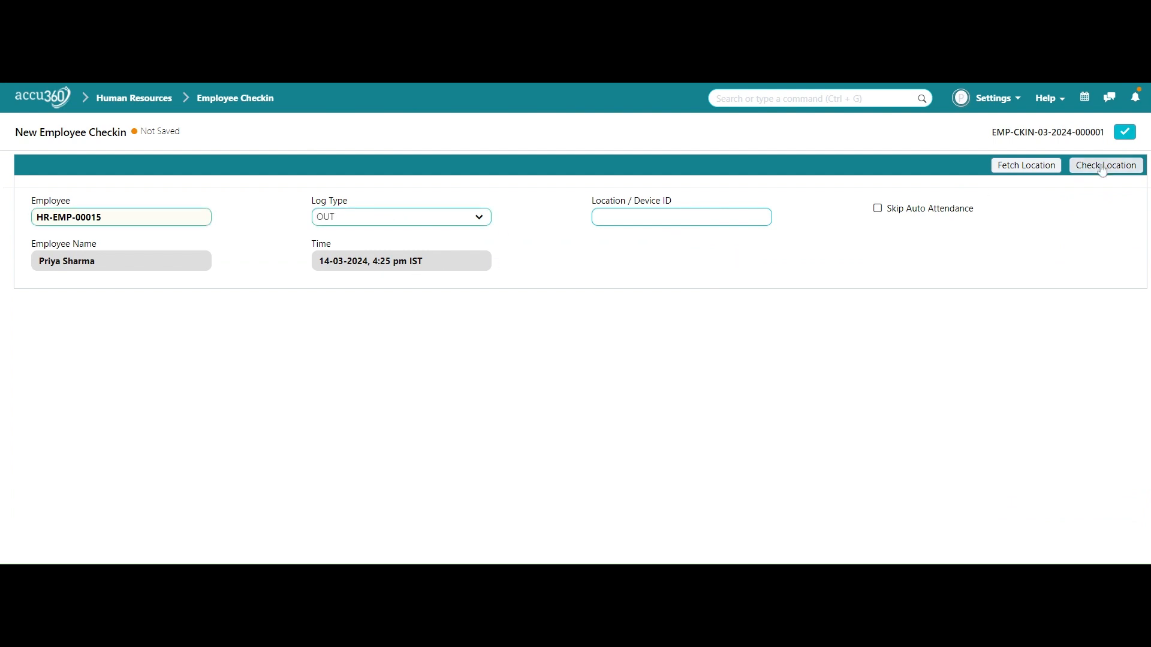
left_click(1032, 170)
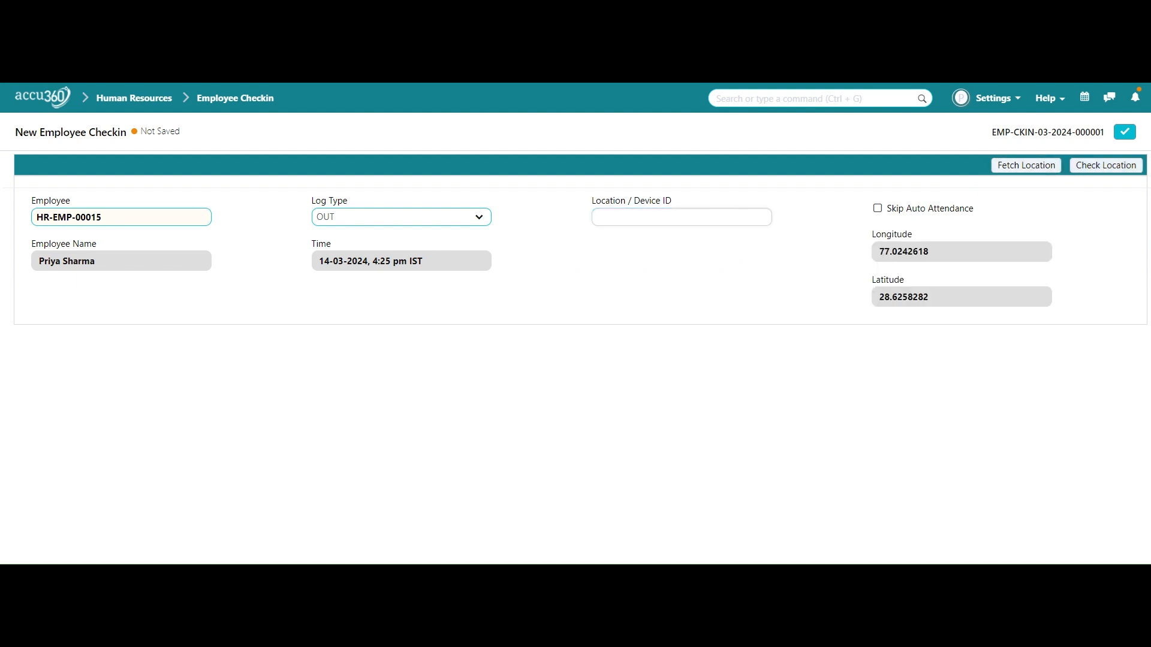
left_click(1121, 136)
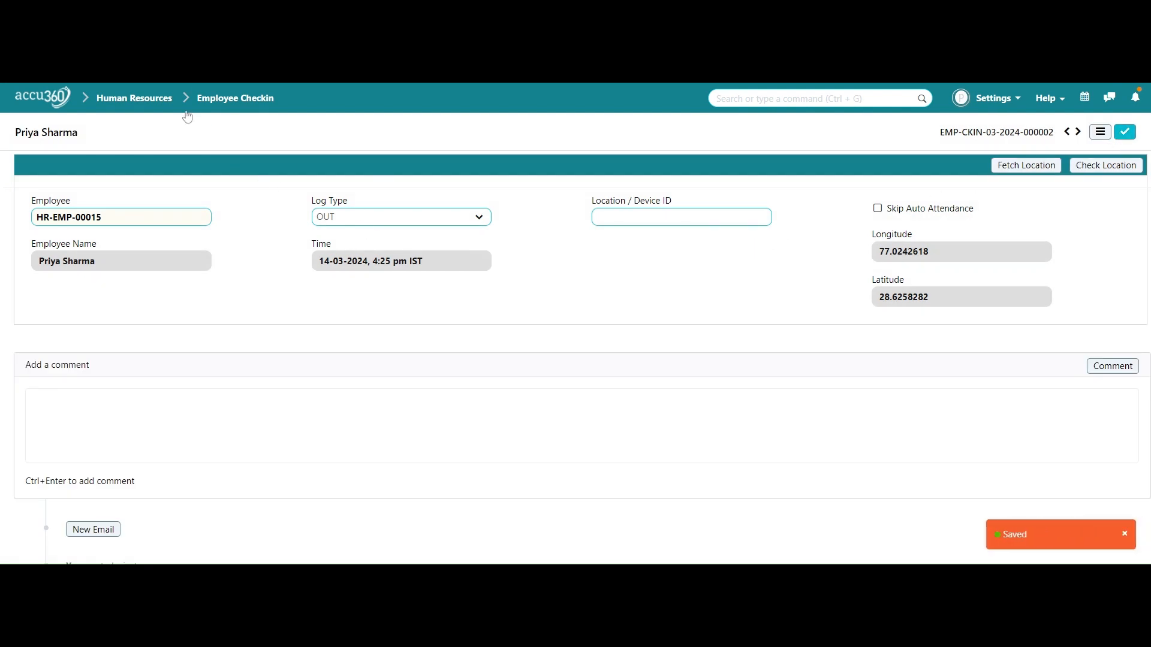
left_click(257, 103)
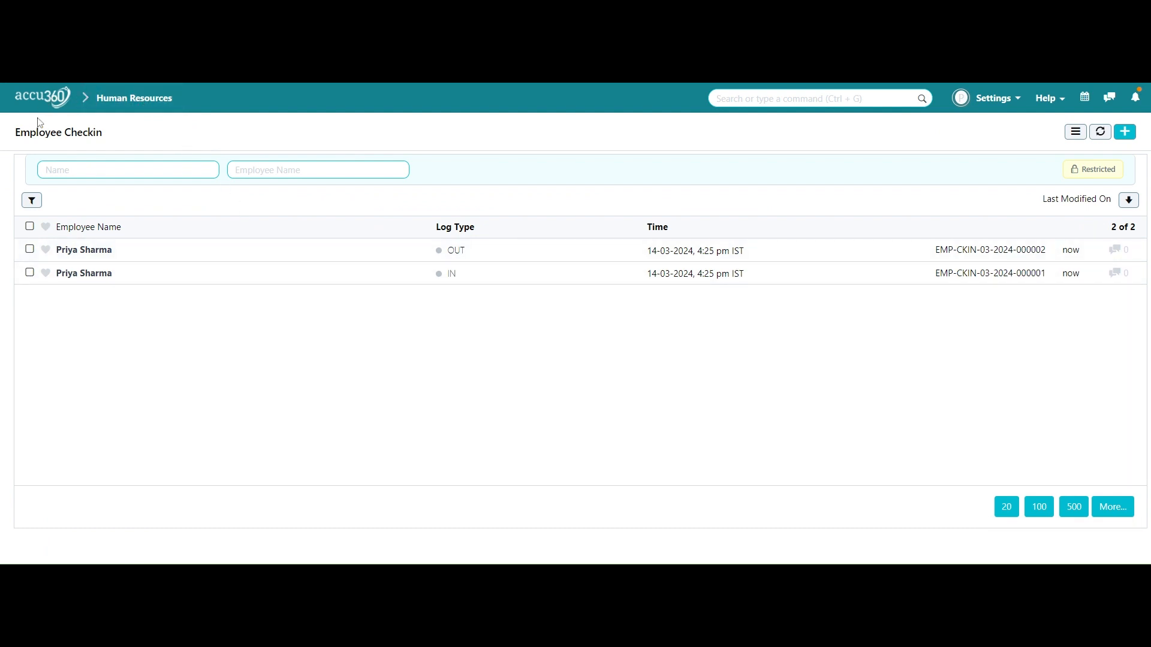
- Return to the home page and open the Human Resources employee list from the account with all modules
left_click(48, 103)
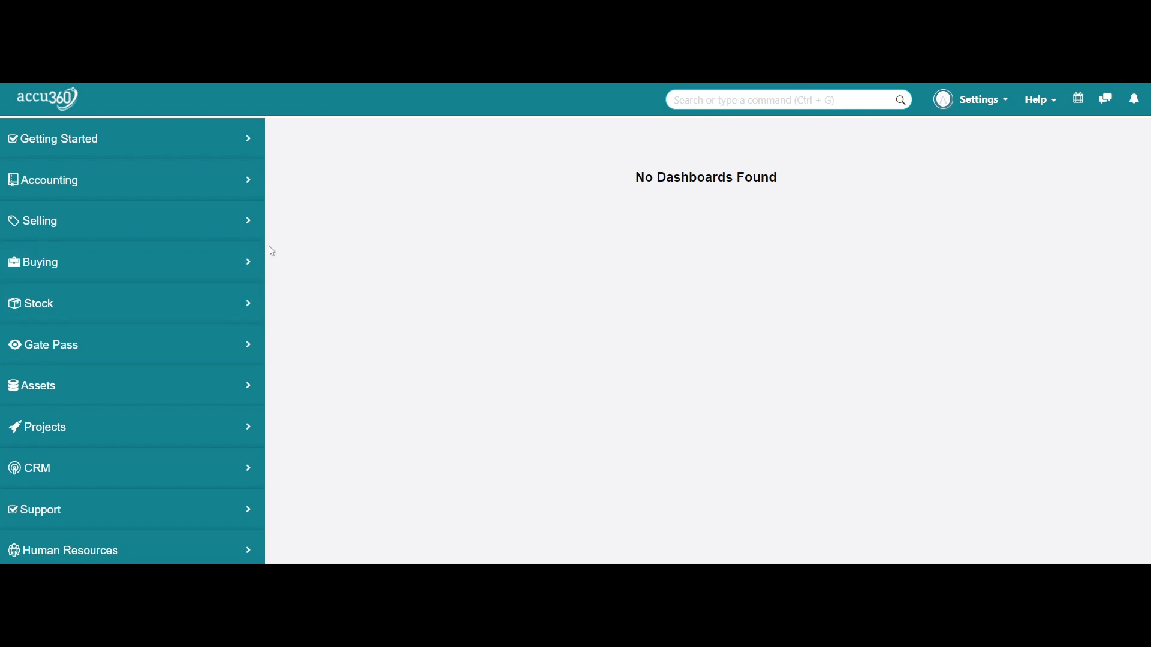
scroll(246, 313, "down", 3)
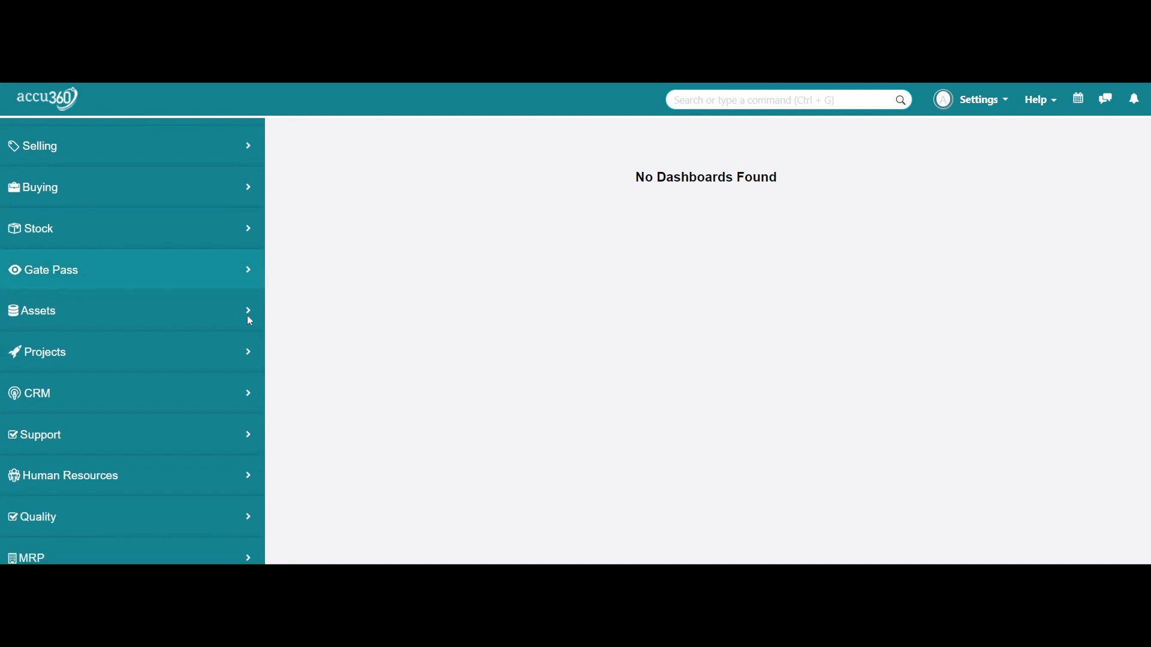
left_click(229, 398)
left_click(225, 429)
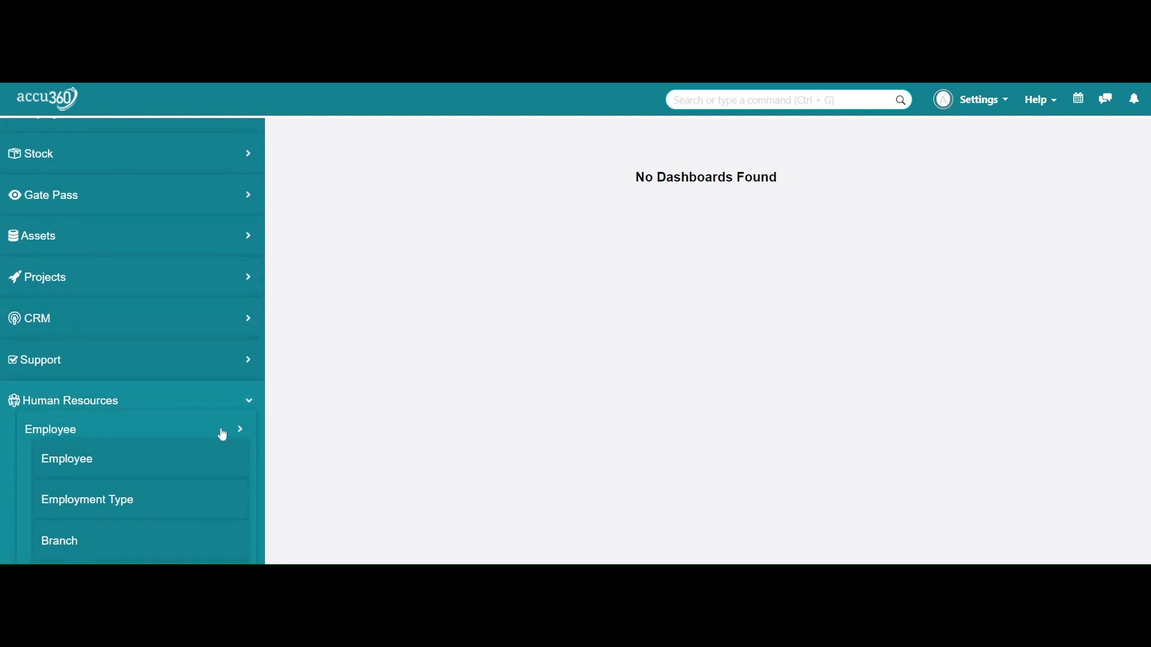
left_click(206, 460)
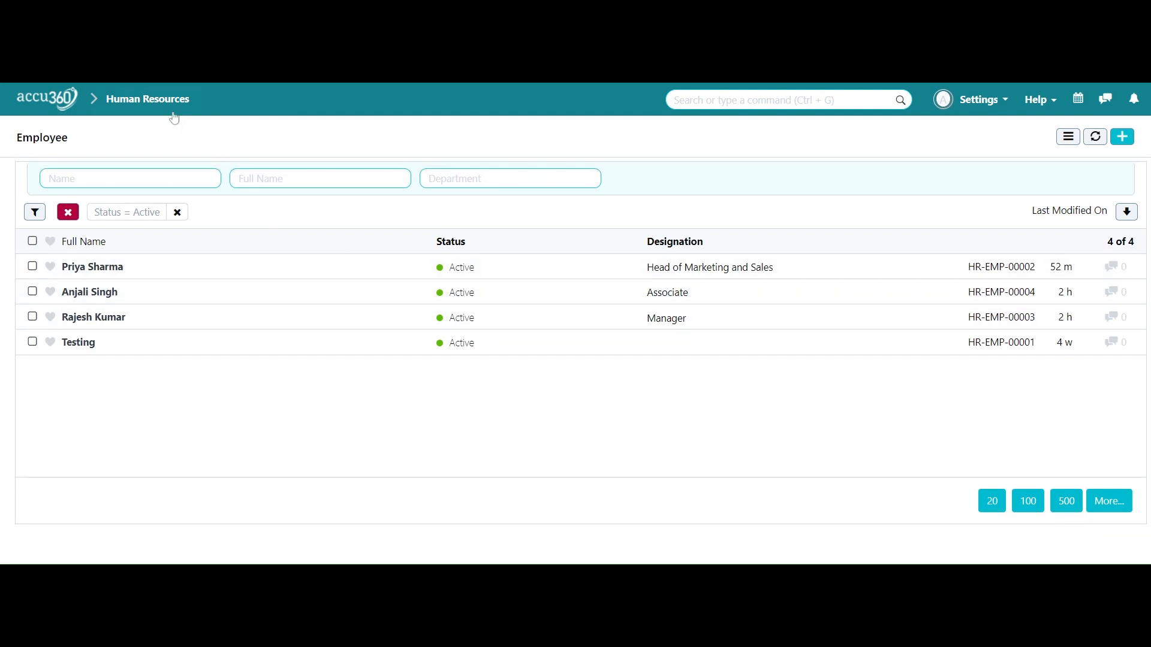
- Search for hr to open the Human Resources module and open the Employee Attendance Tool
left_click(740, 100)
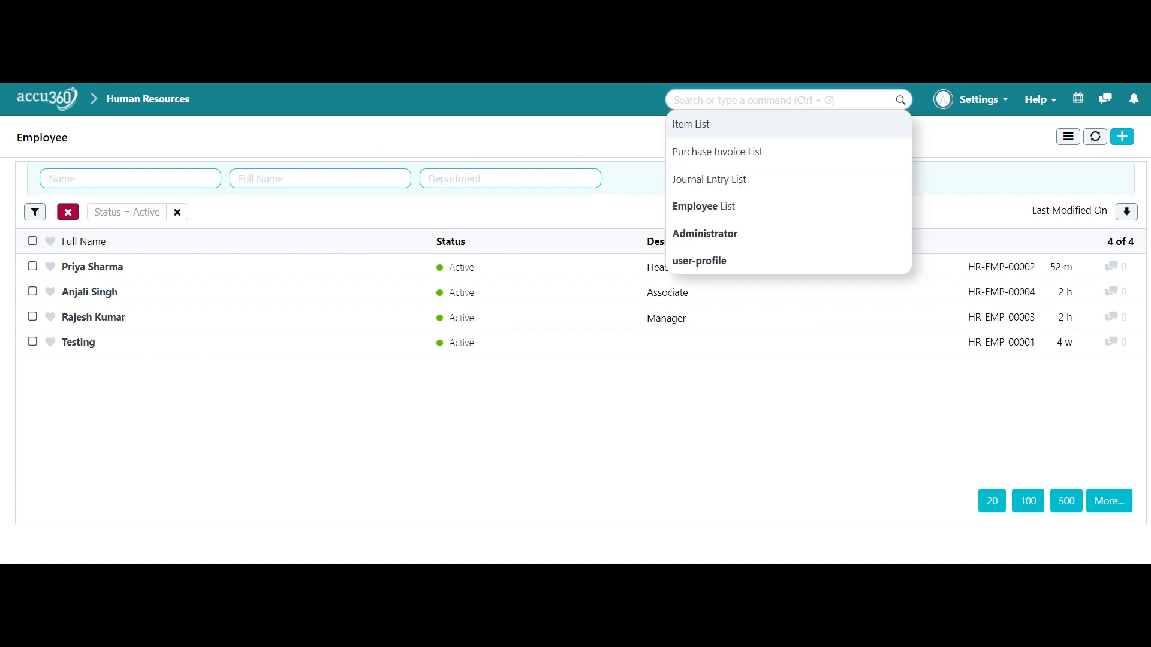
type("att")
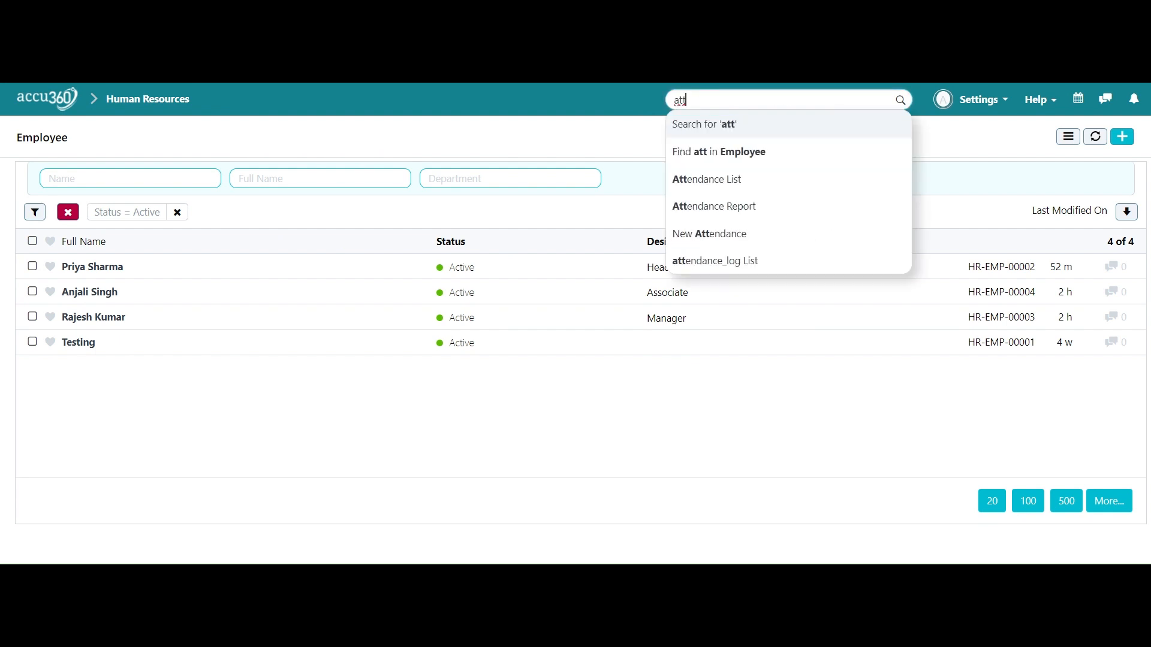
key("BackSpace")
key("BackSpace")
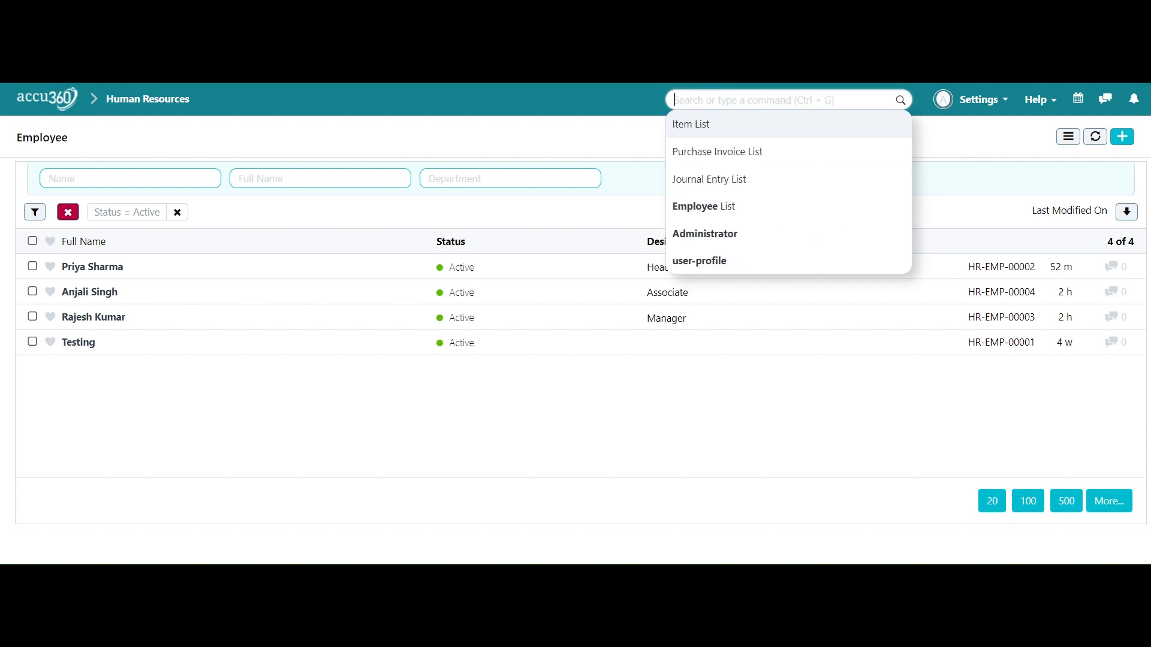
type("hr")
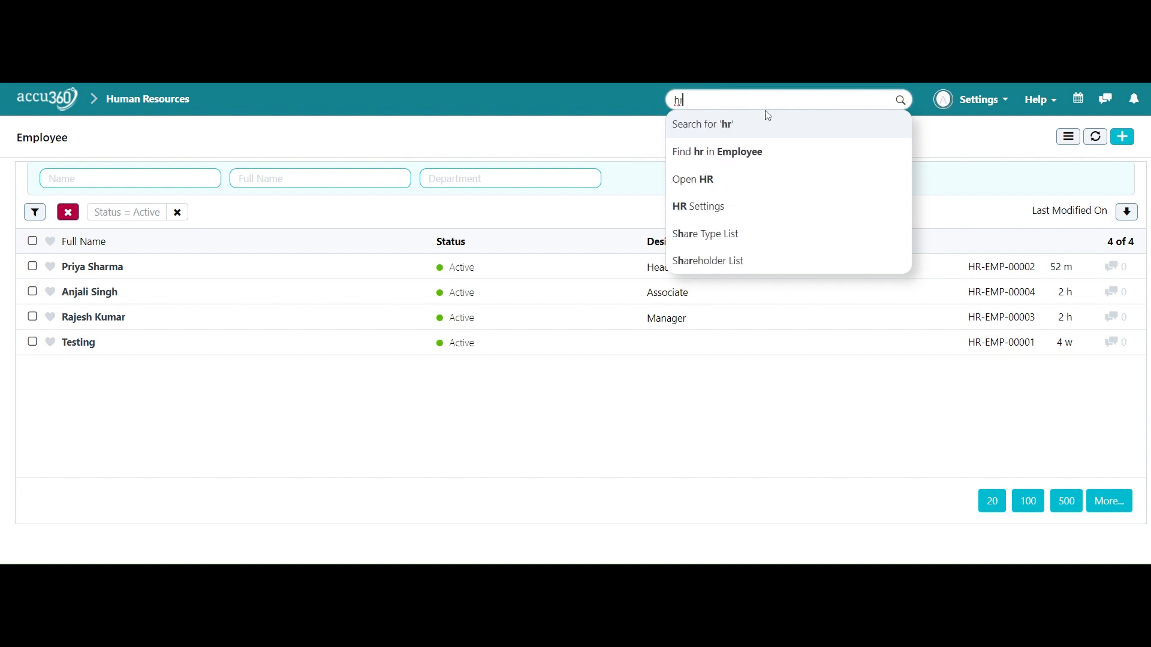
left_click(760, 178)
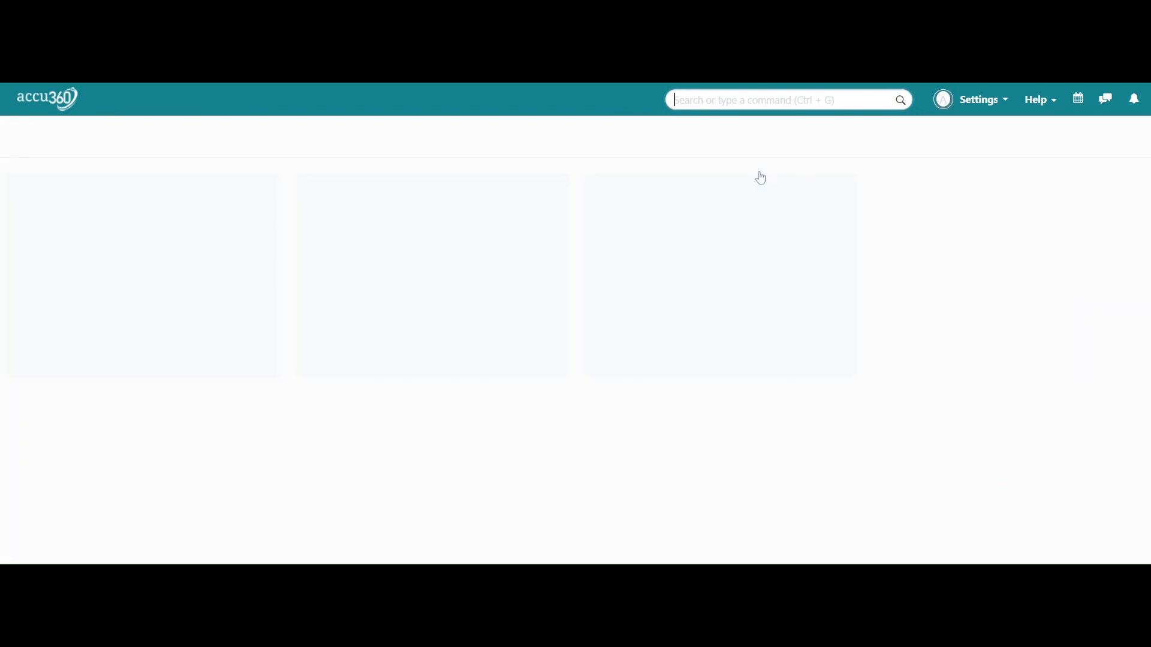
scroll(573, 248, "down", 1)
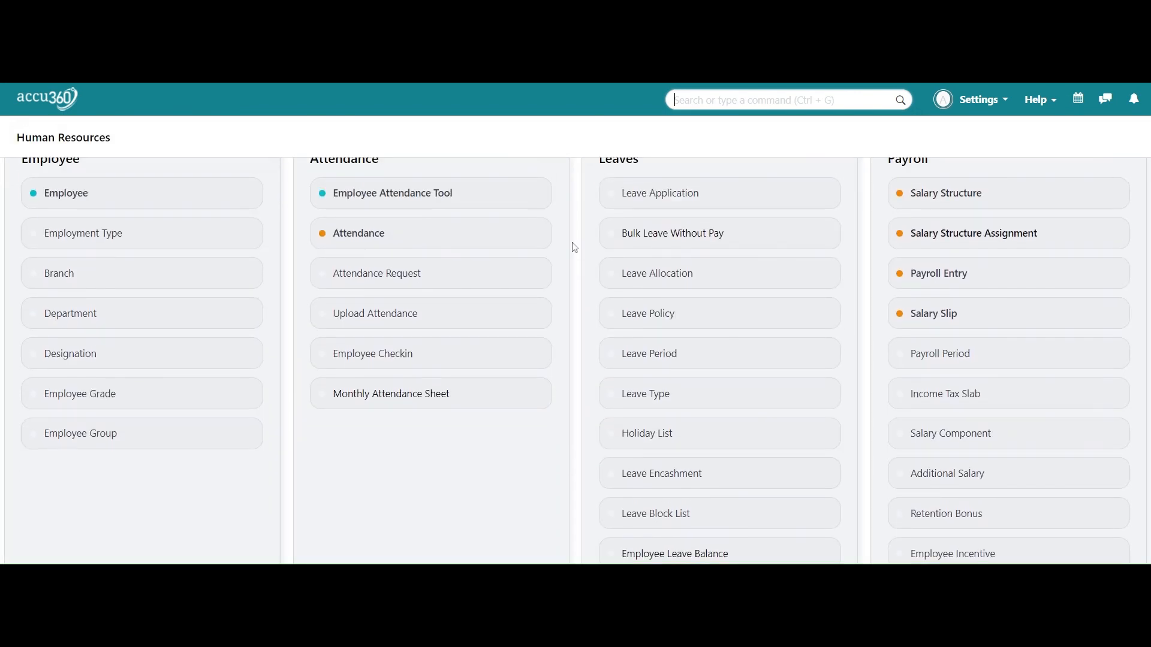
scroll(572, 247, "up", 1)
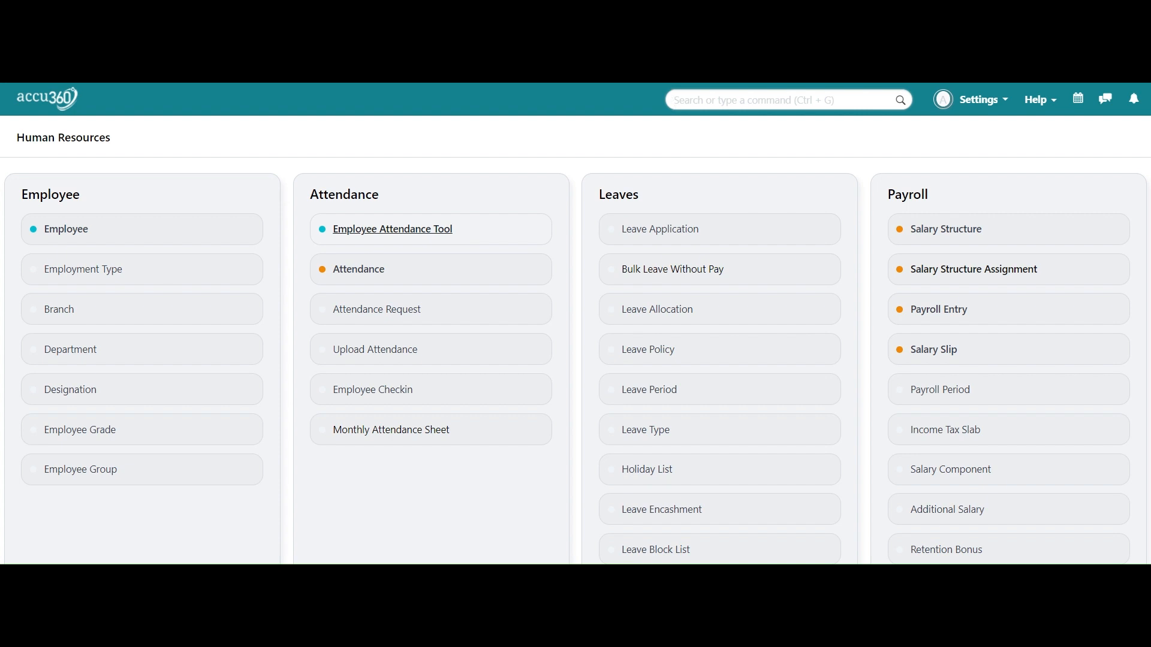
left_click(428, 230)
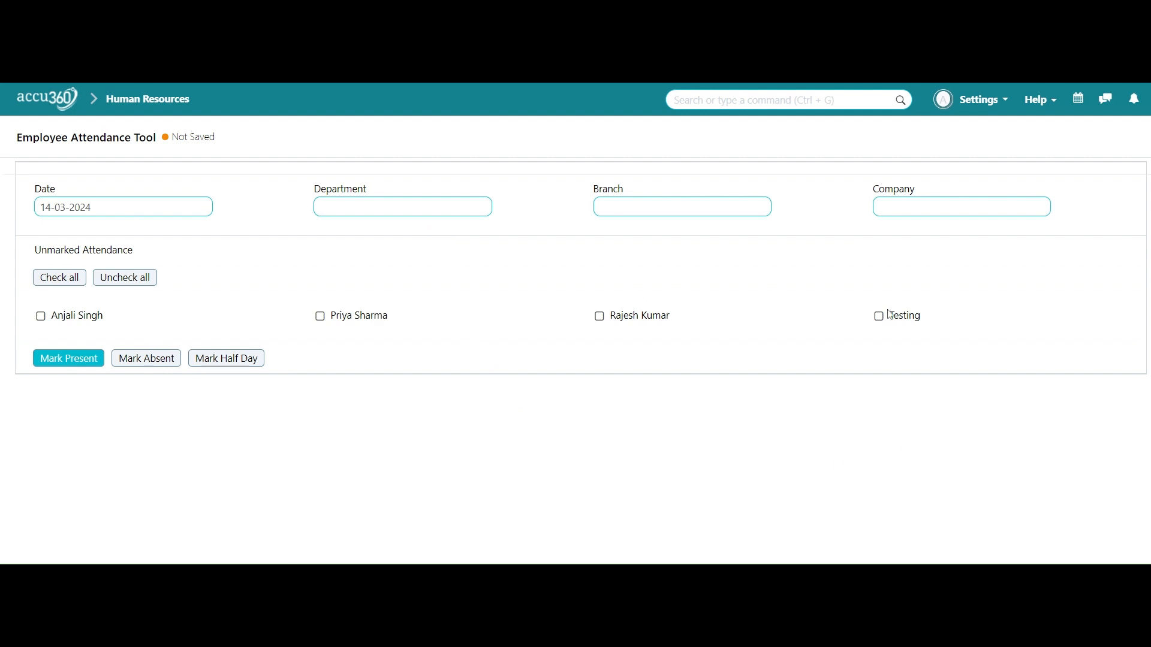
- Filter the attendance tool by department Marketing - A3, replace it with Finance - A3, and clear the department
left_click(402, 207)
left_click(433, 248)
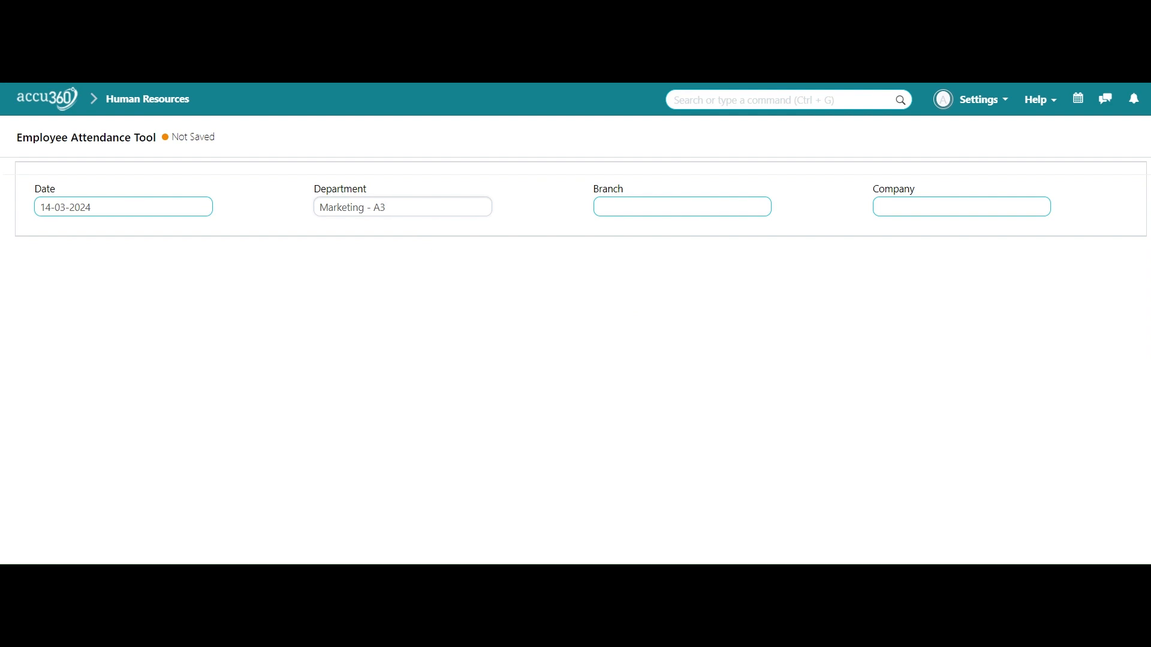
key("ctrl+a")
key("BackSpace")
scroll(403, 300, "down", 5)
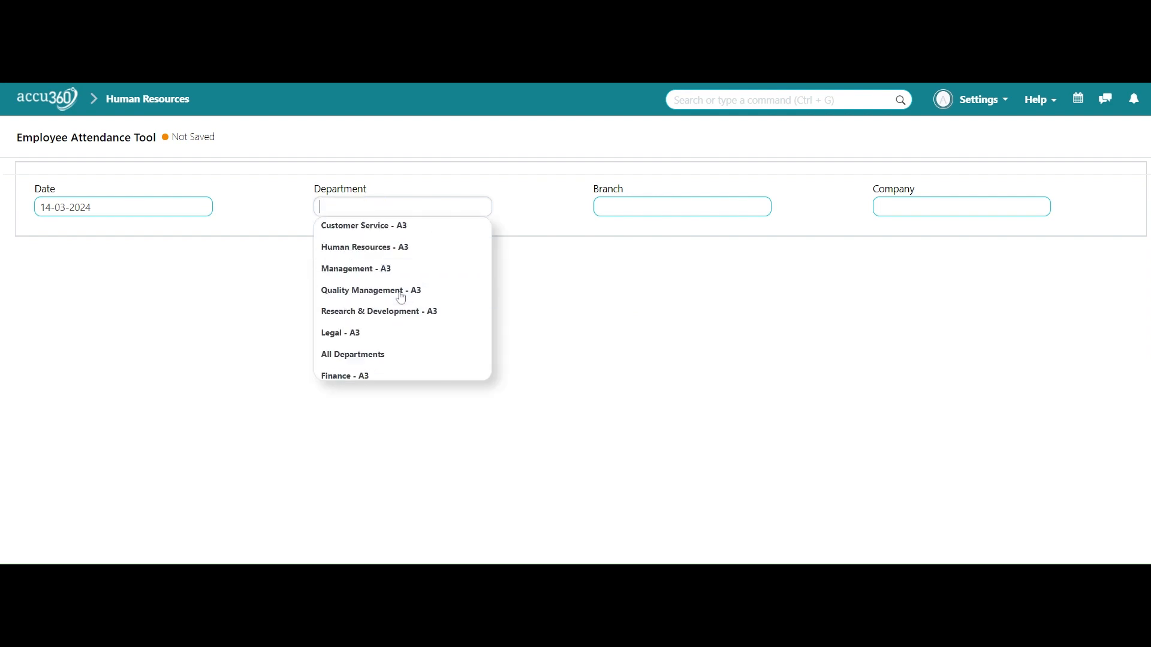
left_click(409, 325)
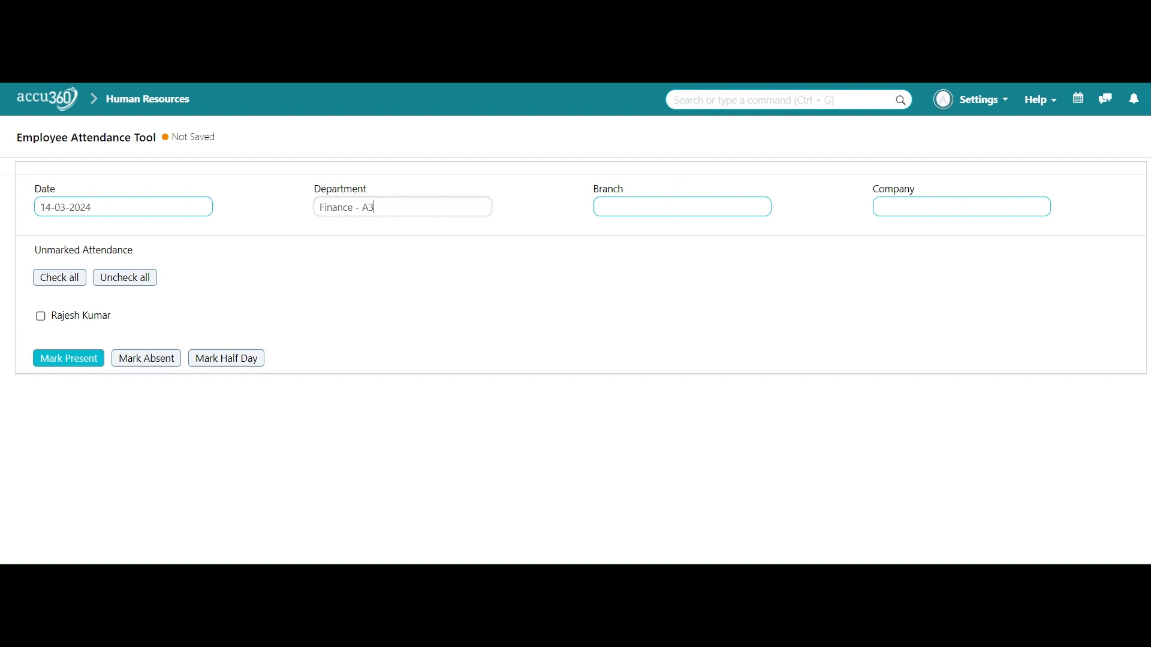
key("BackSpace")
key("BackSpace")
key("BackSpace")
key("BackSpace")
key("BackSpace")
key("BackSpace")
key("BackSpace")
key("BackSpace")
key("BackSpace")
key("BackSpace")
key("BackSpace")
key("BackSpace")
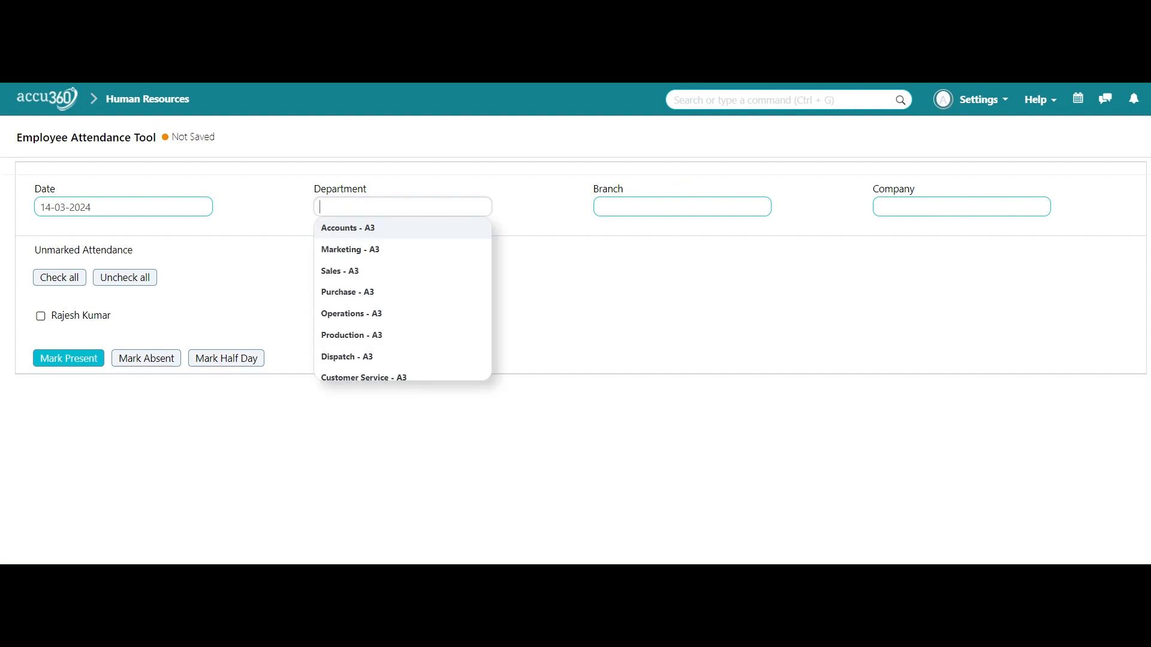
- Filter the attendance tool by the Delhi branch and clear the branch filter again
left_click(719, 210)
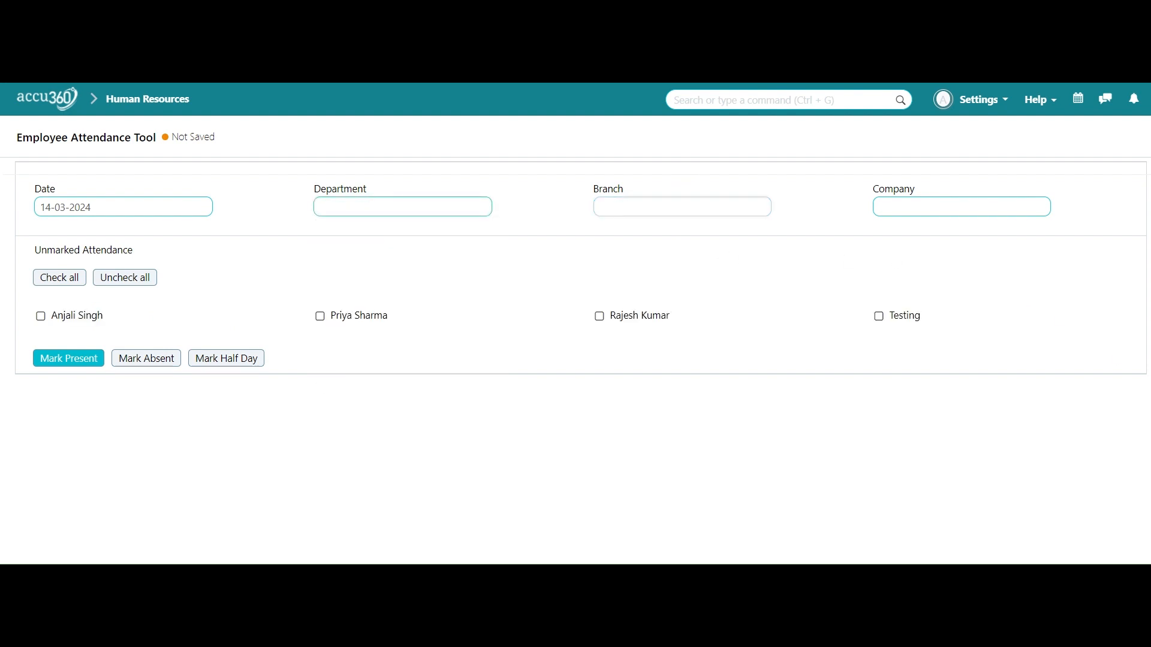
left_click(695, 268)
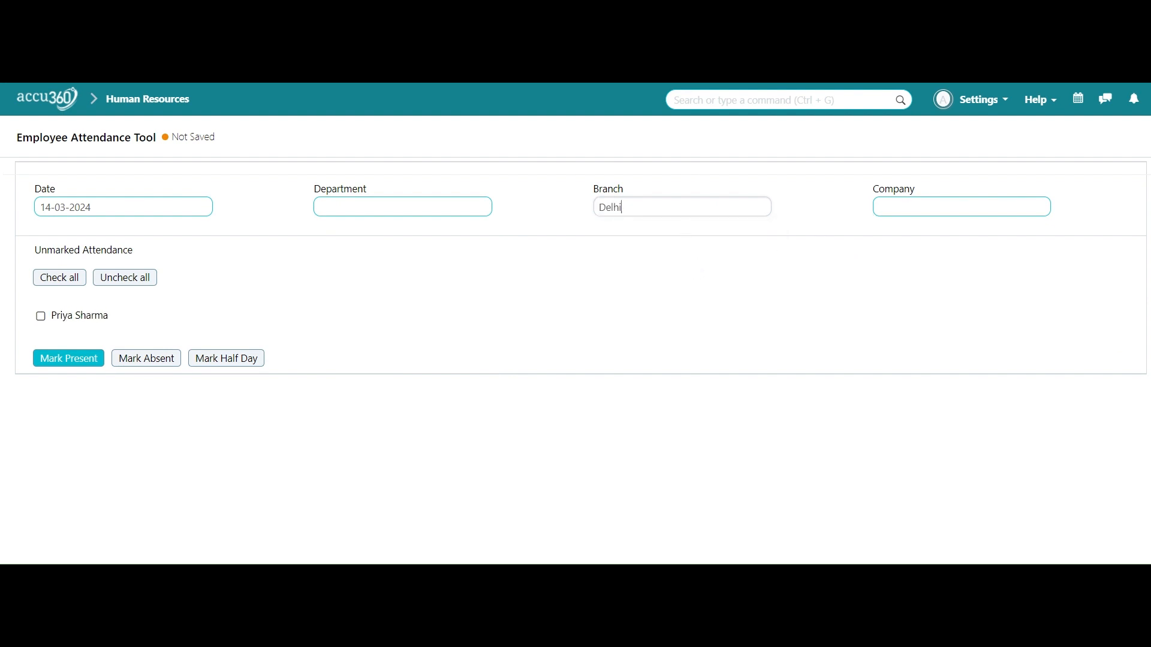
key("BackSpace")
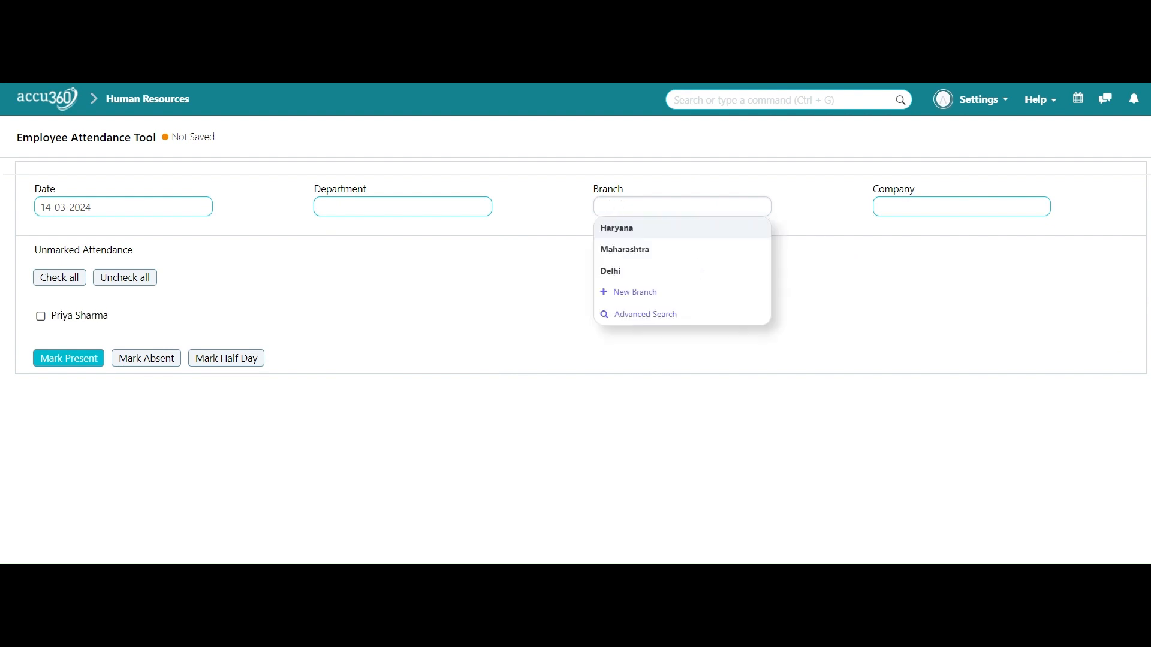
- Set the company to Accu360 and mark all listed employees present for 14-03-2024
left_click(939, 292)
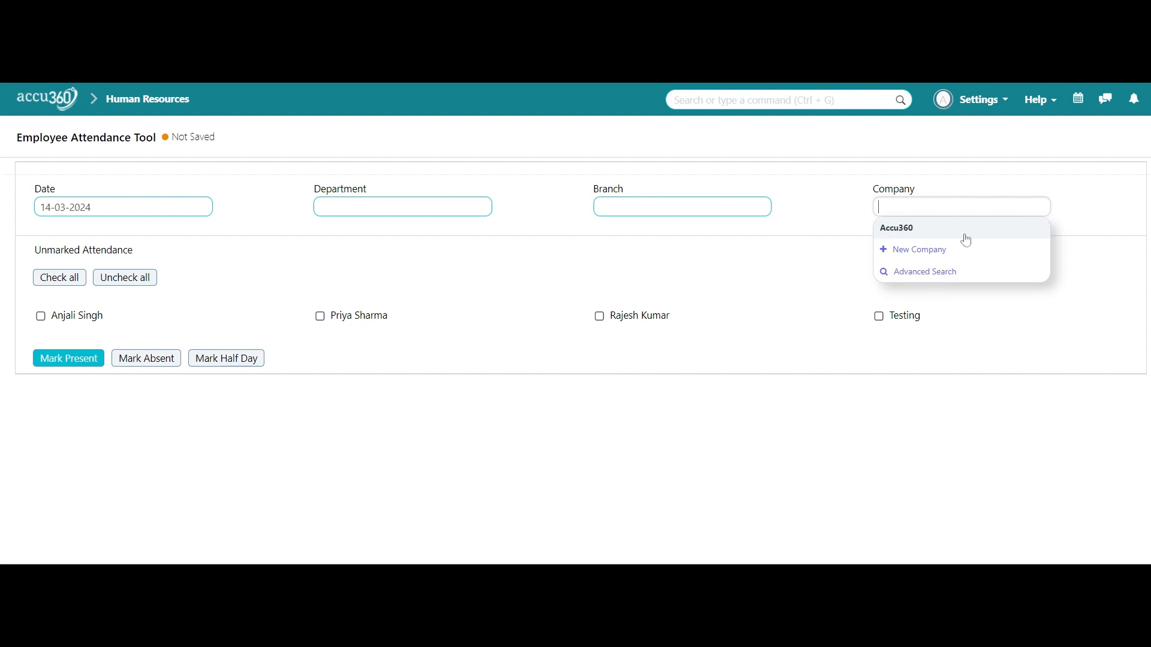
left_click(961, 235)
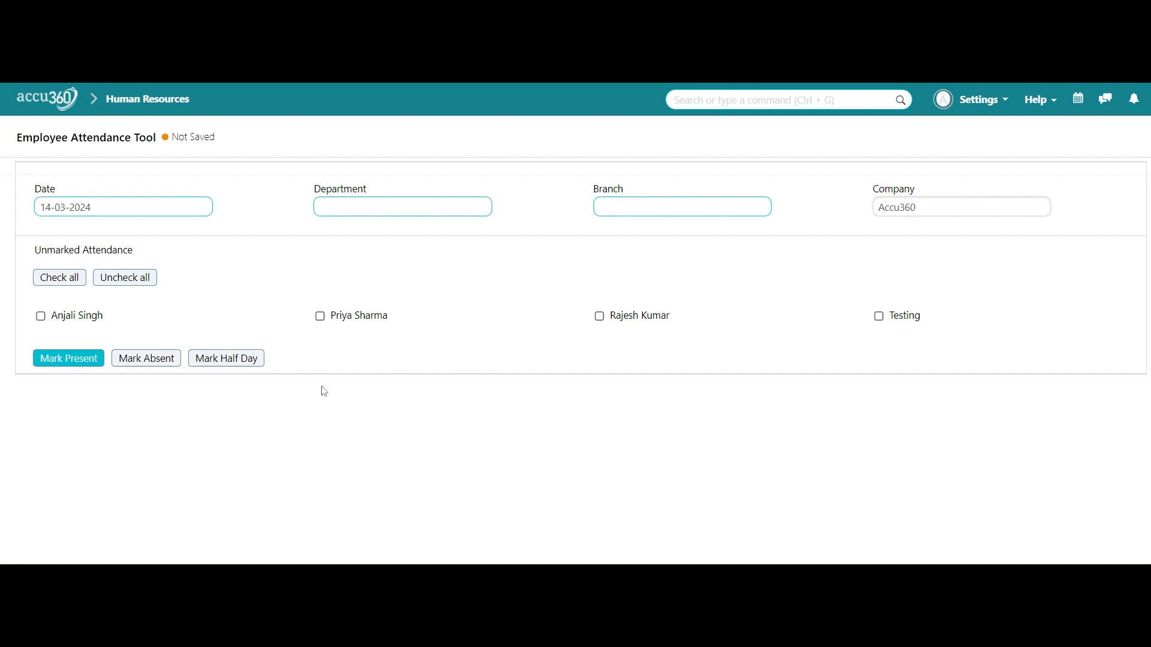
left_click(71, 278)
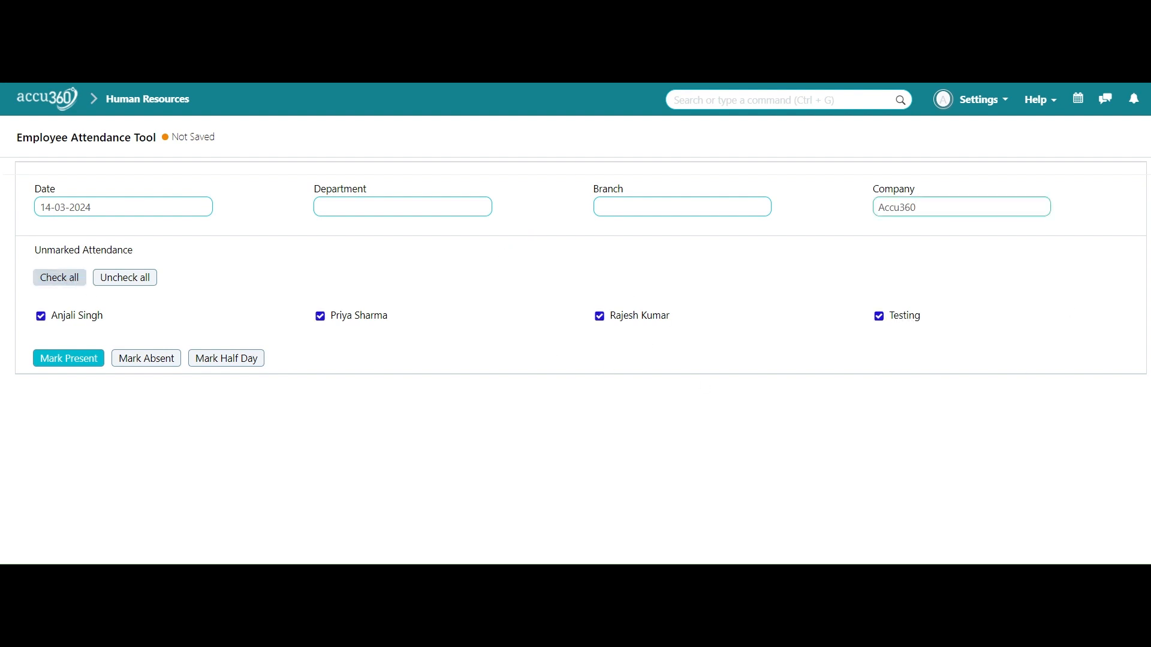
left_click(78, 360)
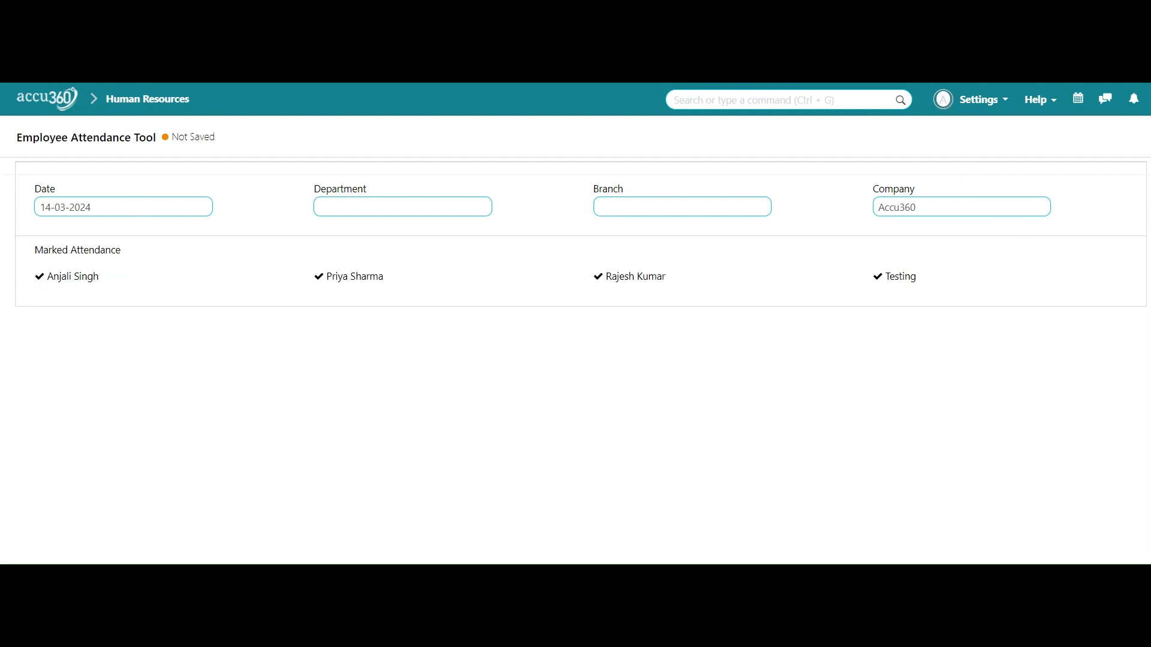
- Try to mark only the first and last listed employees absent for 15-03-2024
left_click(120, 207)
left_click(199, 350)
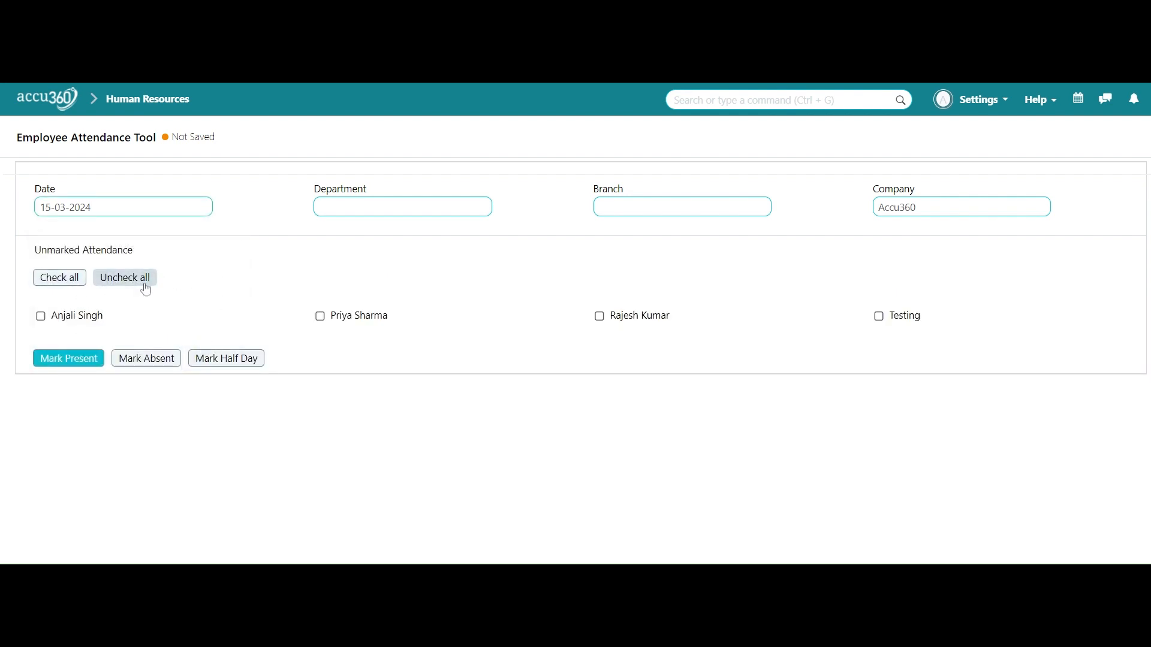
left_click(58, 282)
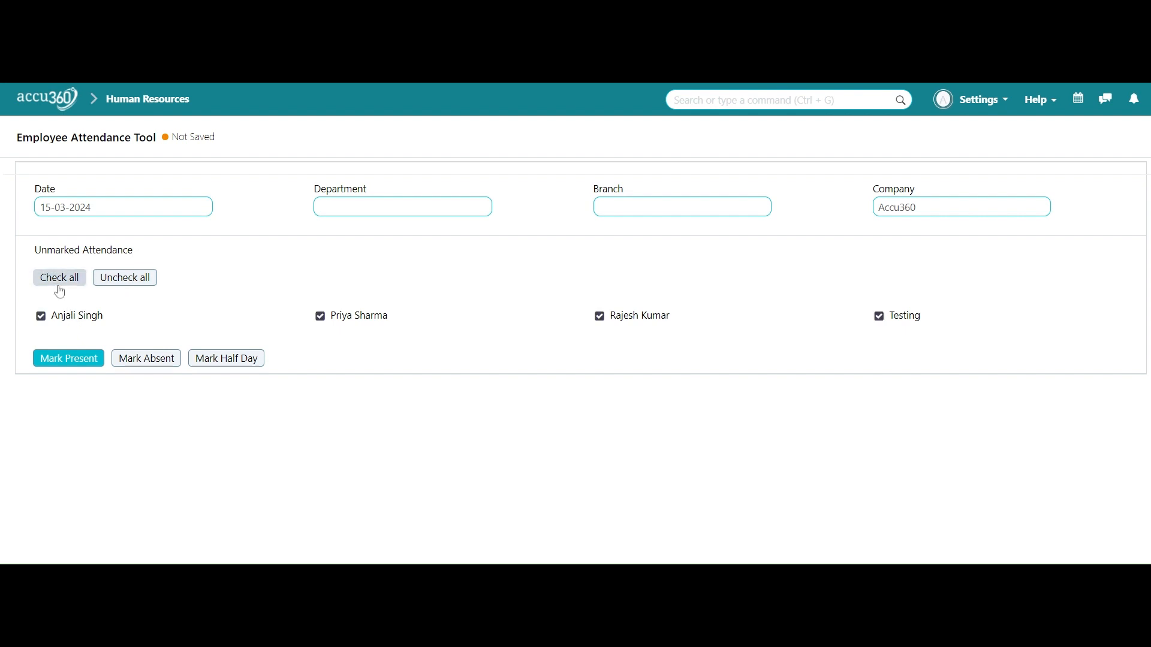
left_click(600, 317)
left_click(320, 317)
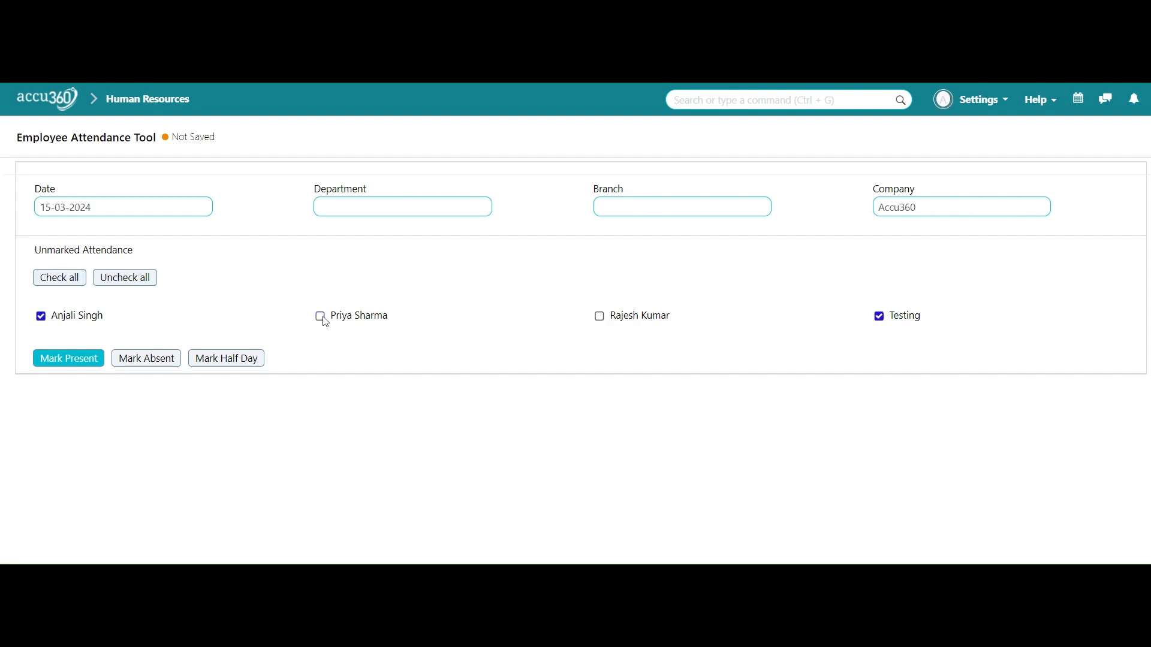
left_click(162, 364)
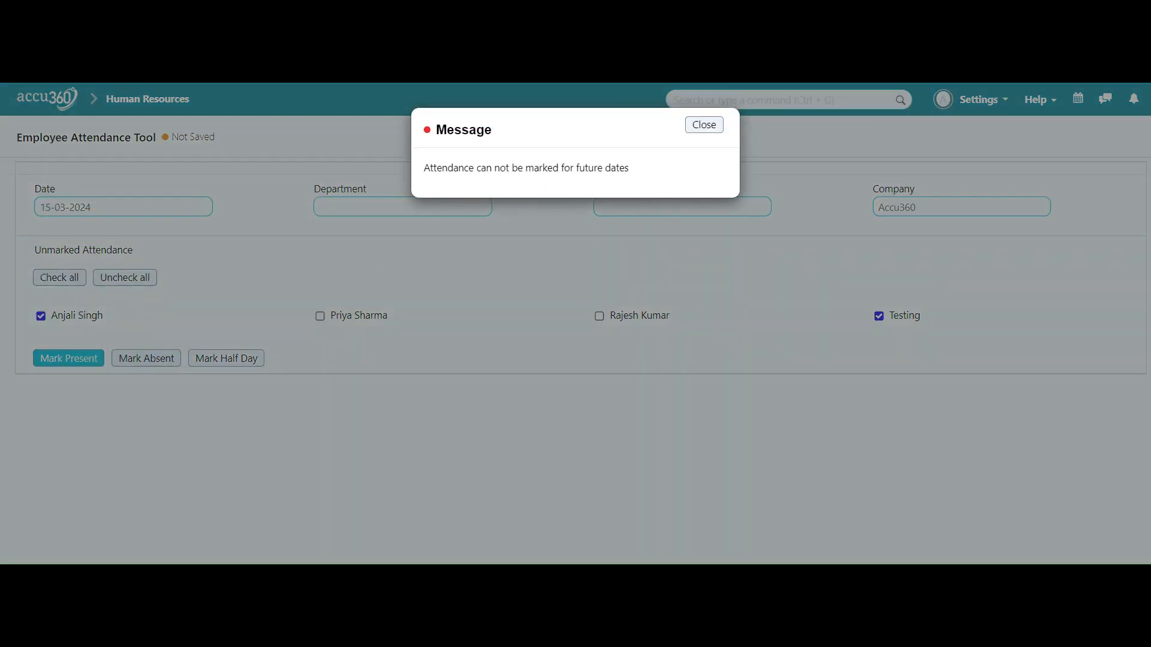
left_click(705, 125)
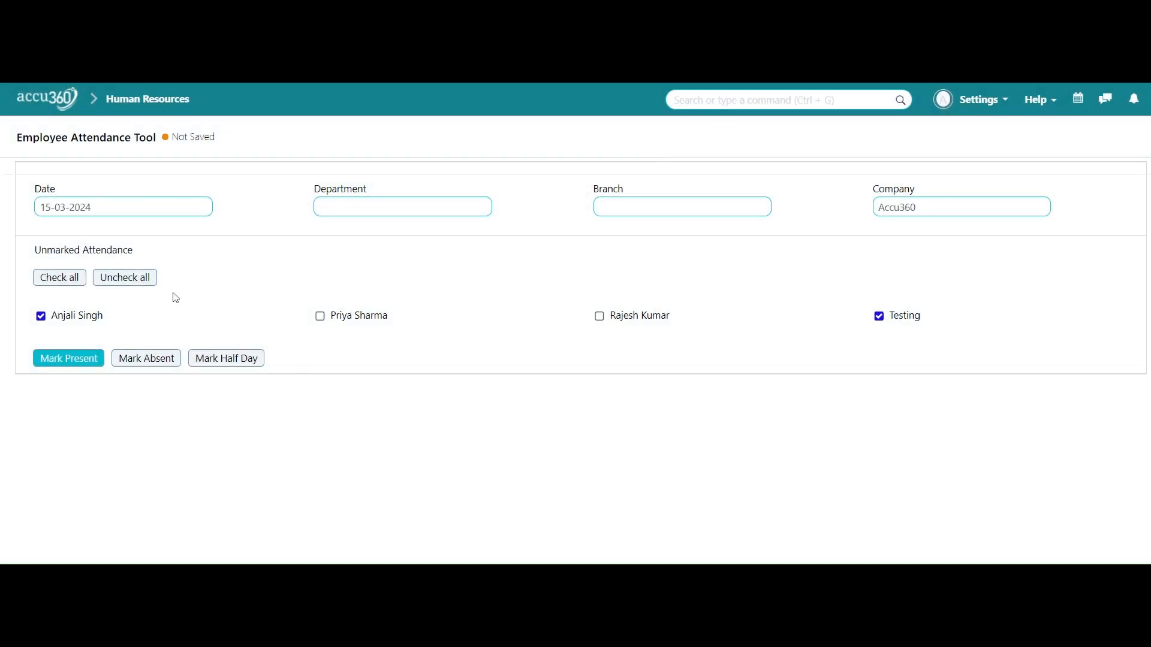
- Set the attendance date to 13-03-2024 and mark only the first listed employee absent
left_click(162, 209)
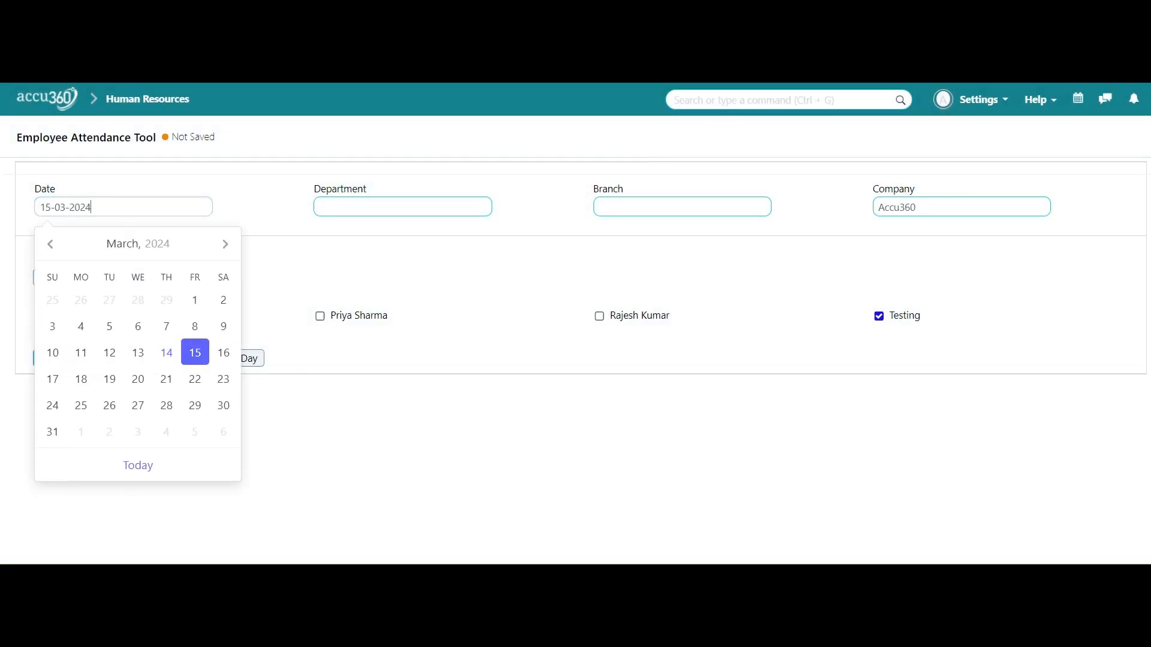
left_click(138, 353)
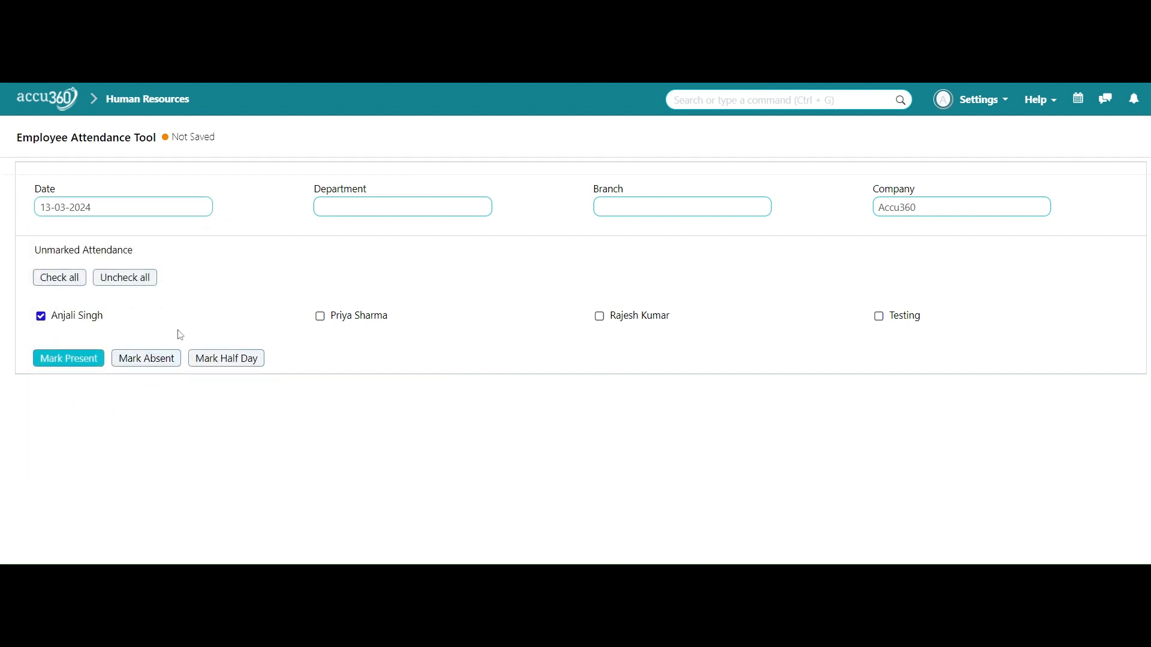
left_click(144, 362)
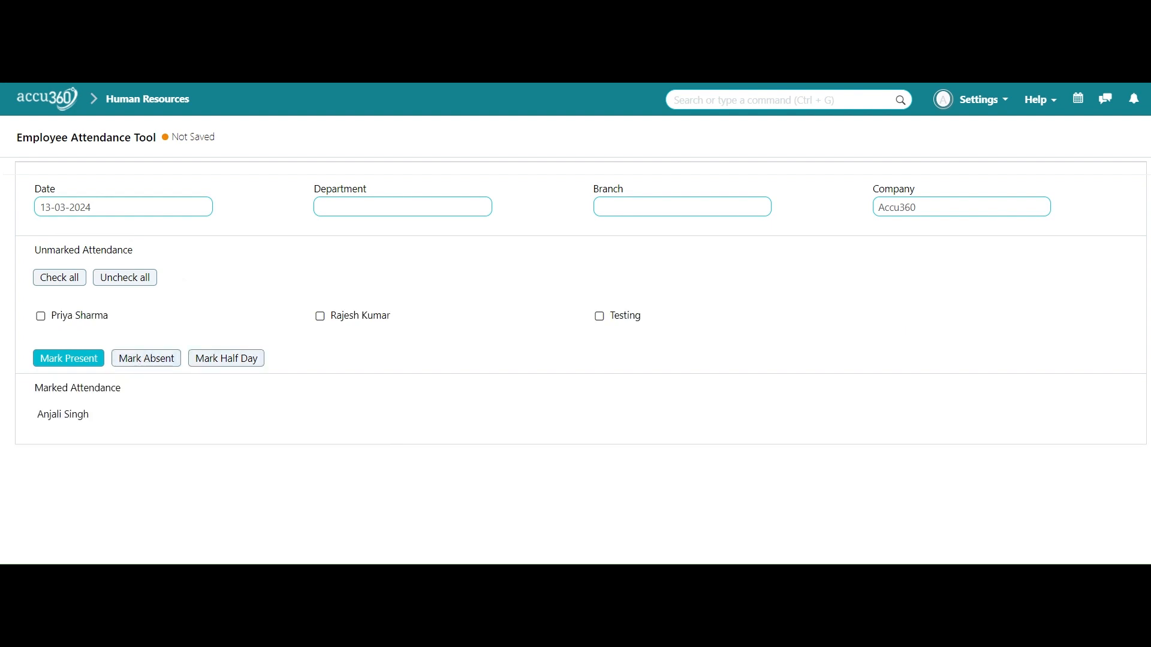
- Mark the three remaining unmarked employees present for 13-03-2024
left_click(50, 318)
left_click(599, 317)
left_click(88, 362)
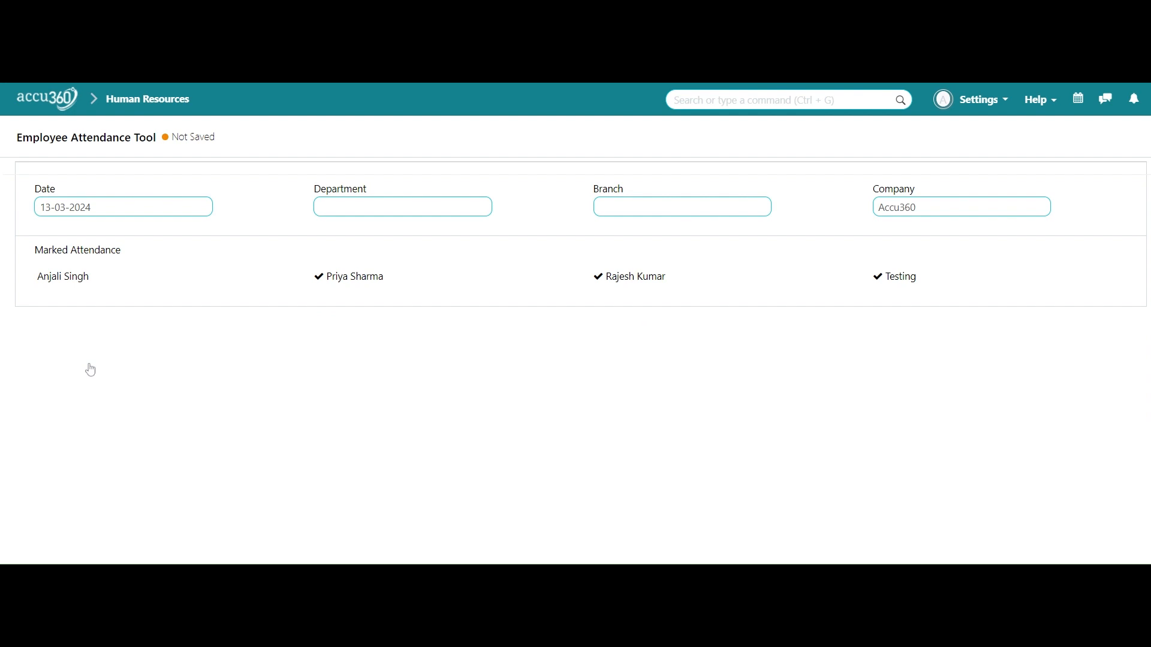
- Set the attendance date to 12-03-2024 and mark all listed employees absent
left_click(156, 207)
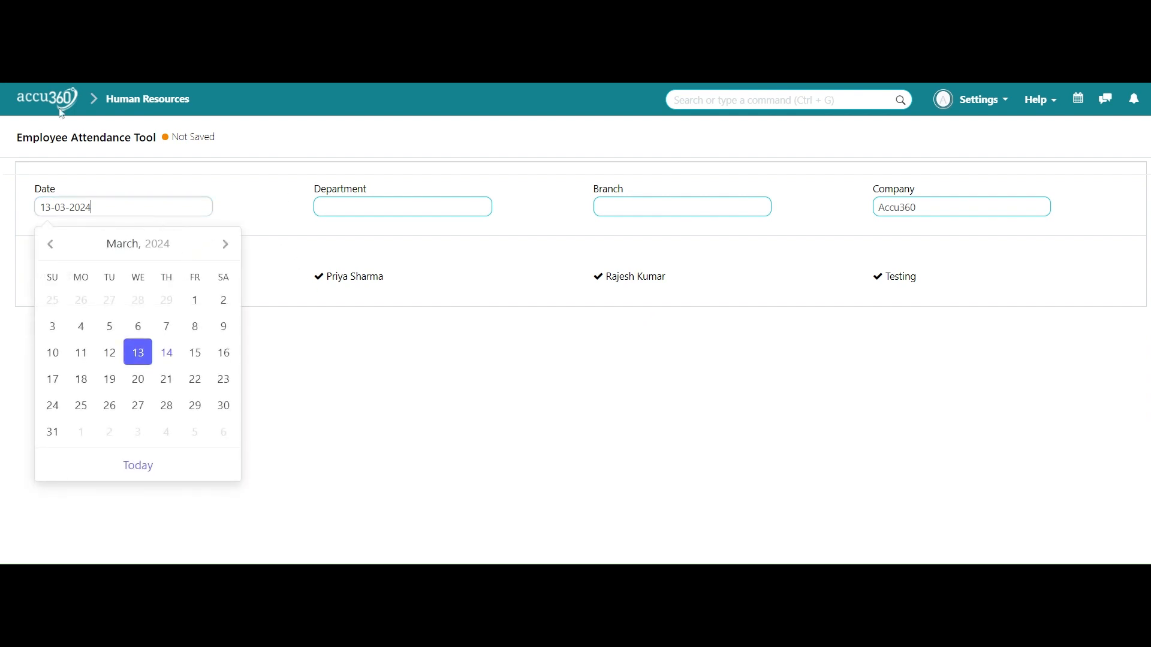
left_click(110, 352)
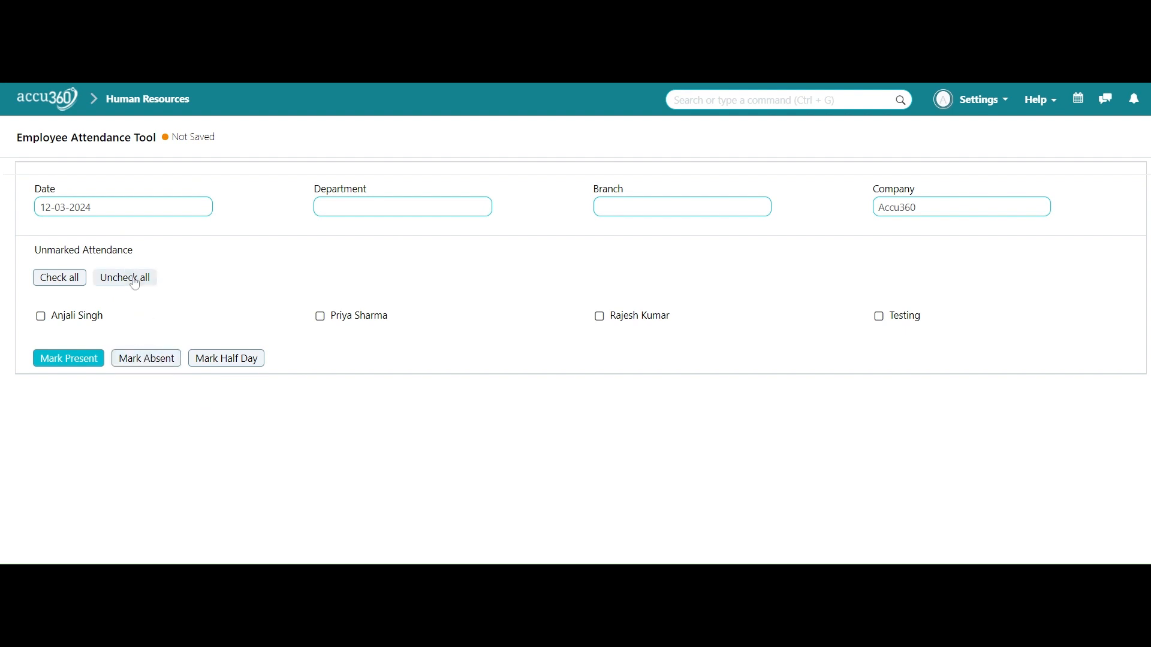
left_click(66, 280)
left_click(158, 364)
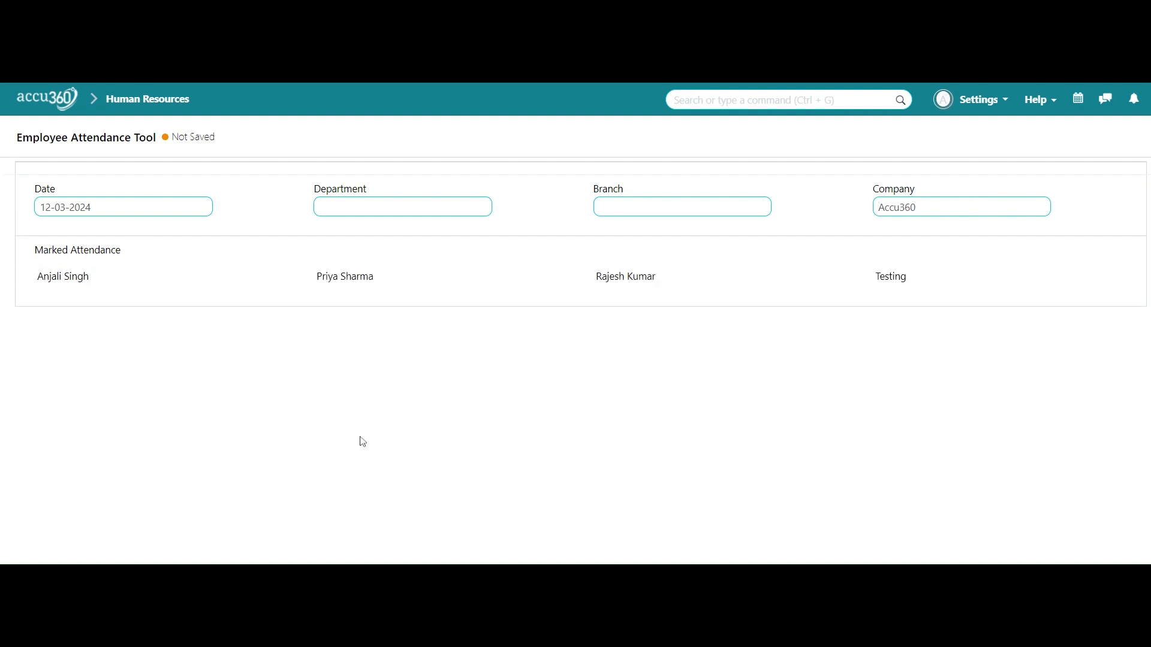
- Set the attendance date to 11-03-2024 and mark the second listed employee as half day
left_click(123, 207)
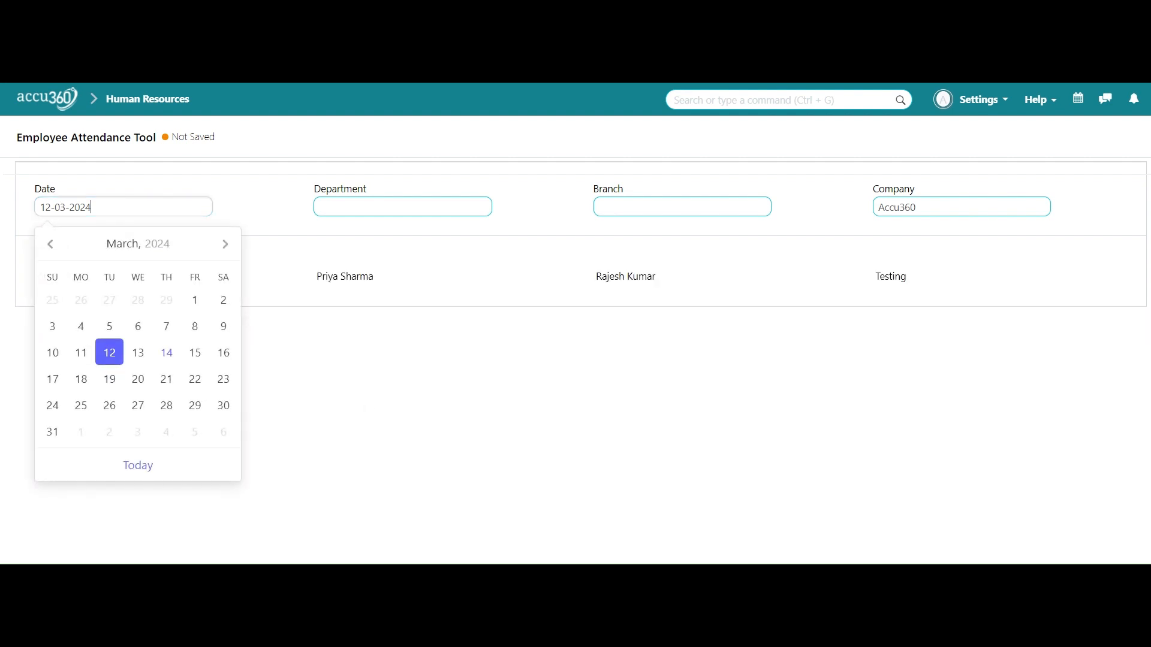
left_click(82, 352)
left_click(129, 210)
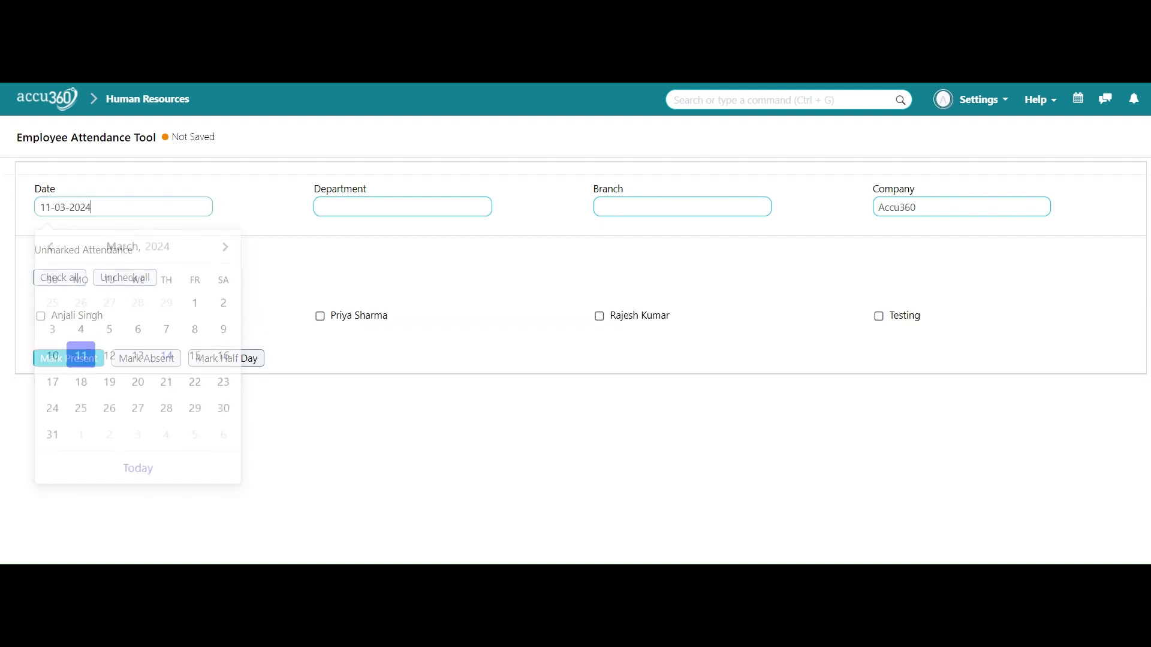
left_click(284, 415)
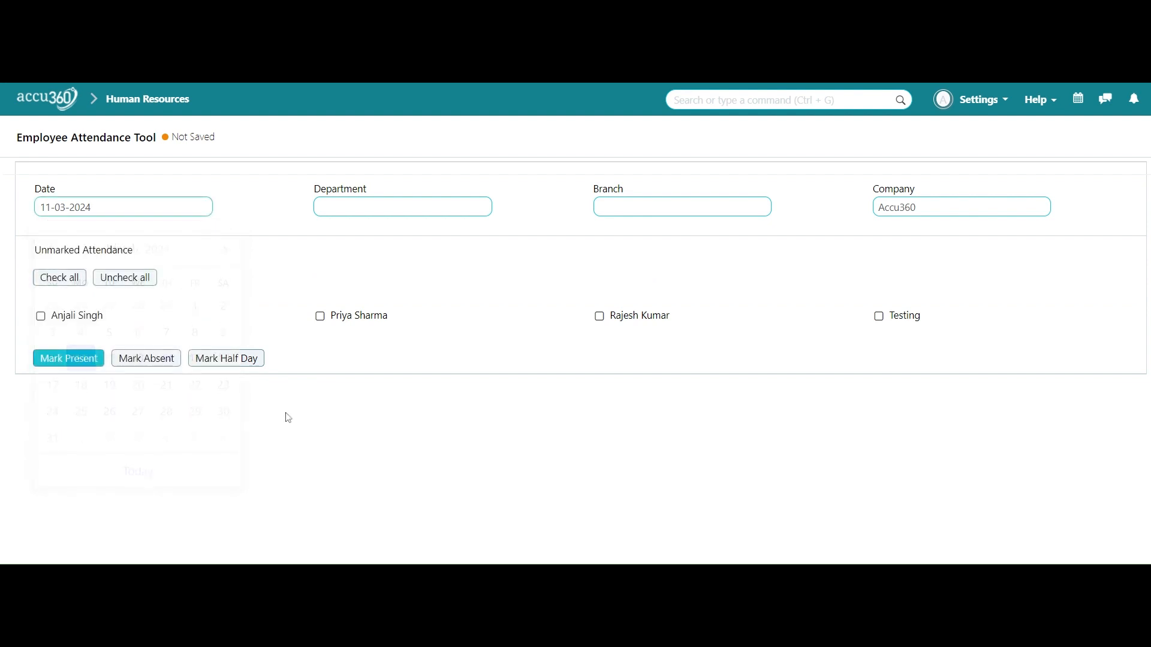
left_click(322, 318)
left_click(217, 361)
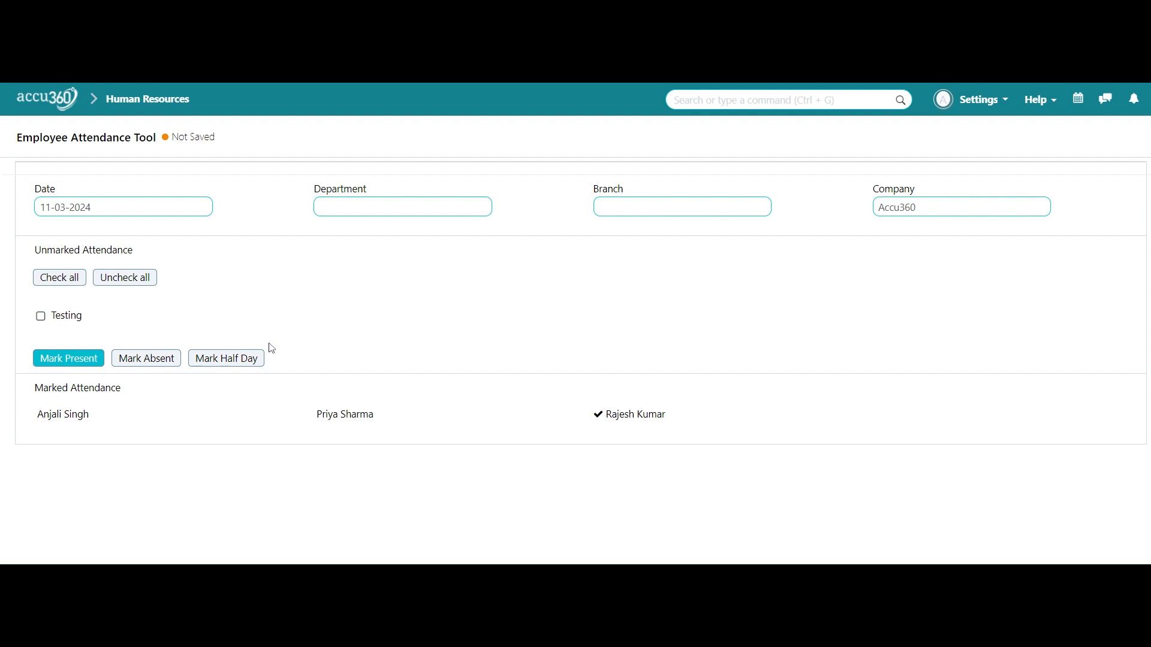
- Mark the last unmarked employee absent for 11-03-2024
left_click(68, 319)
left_click(159, 366)
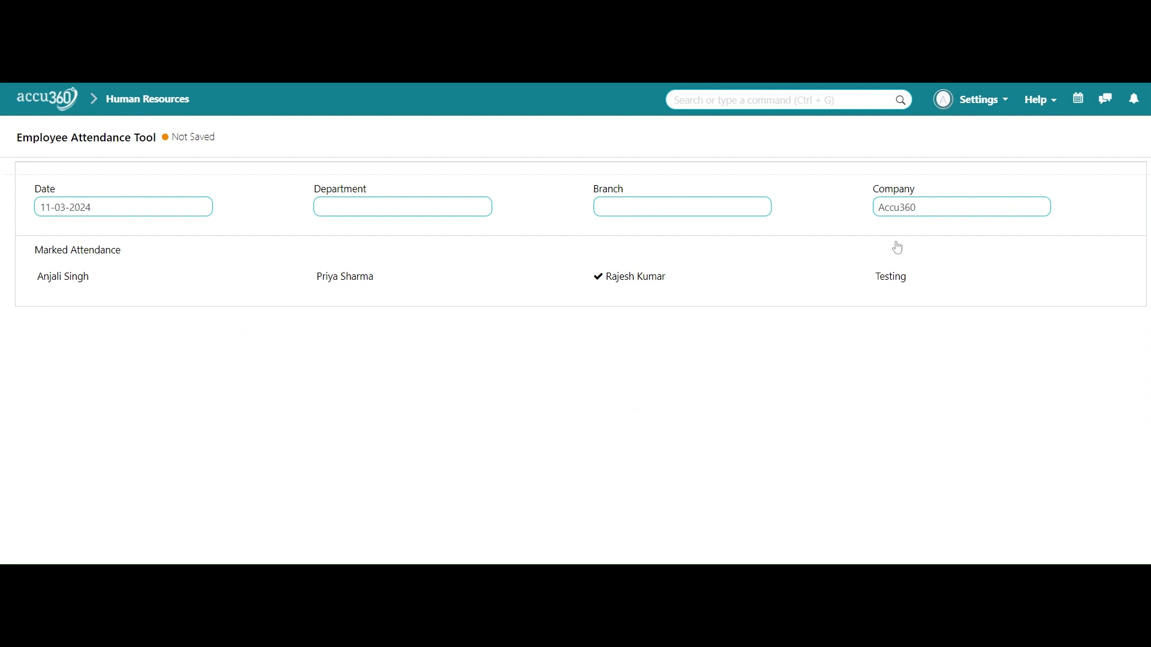
- Return to the Human Resources module, reload the session, and open the Monthly Attendance Sheet report
left_click(144, 98)
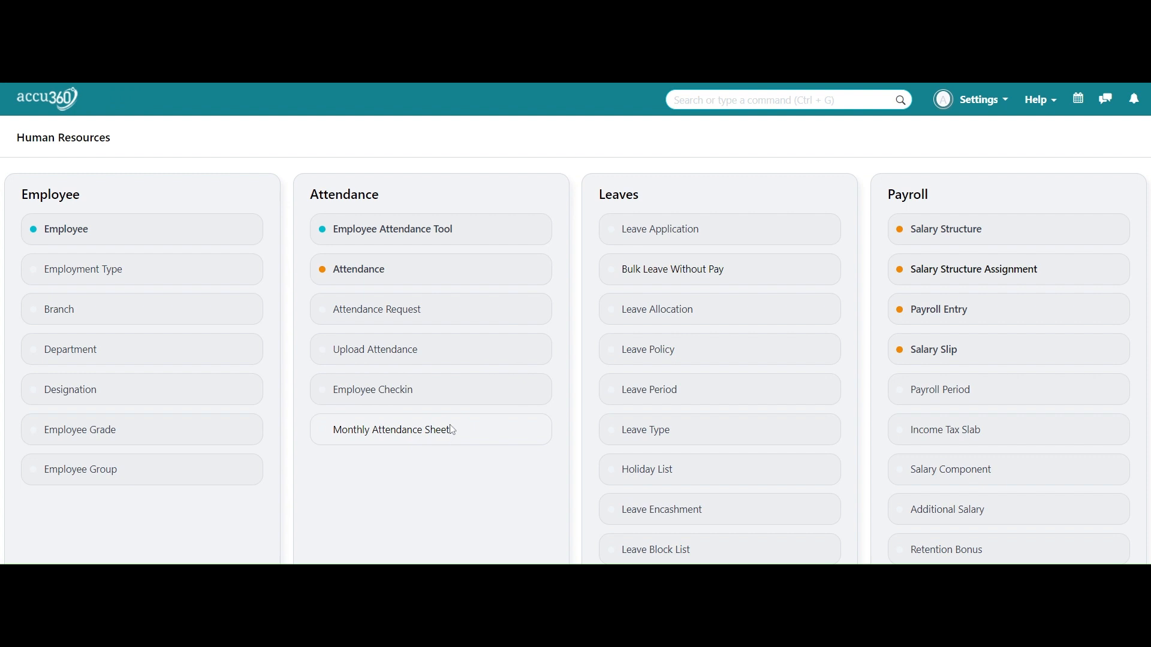
scroll(451, 426, "down", 3)
scroll(451, 423, "up", 3)
left_click(977, 99)
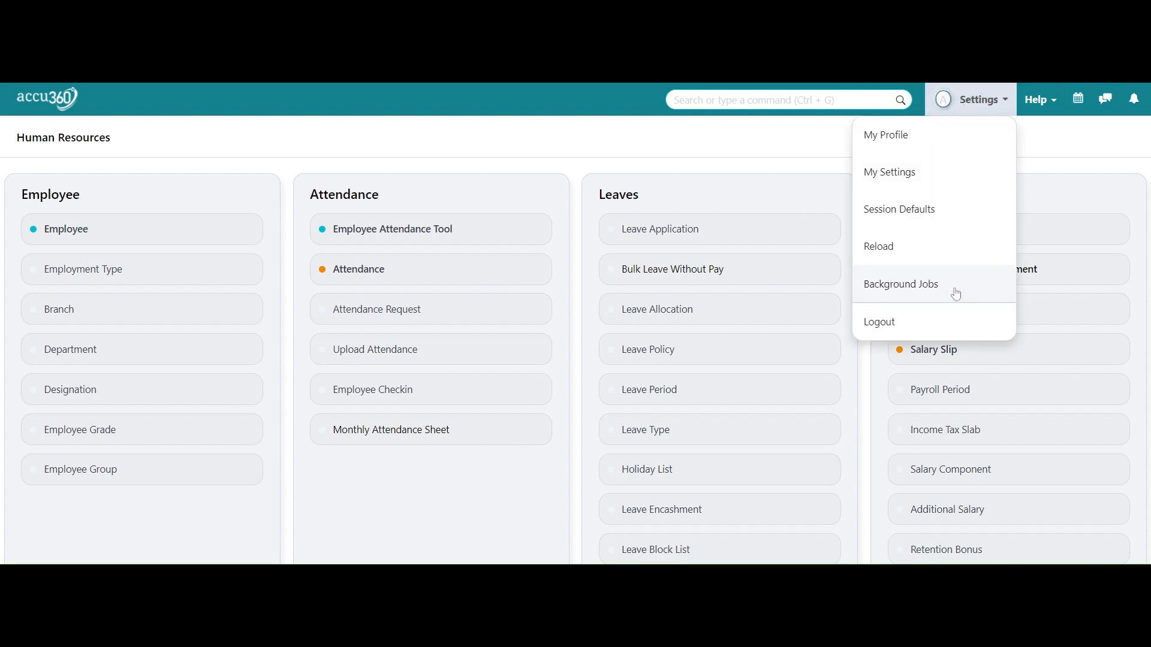
left_click(929, 244)
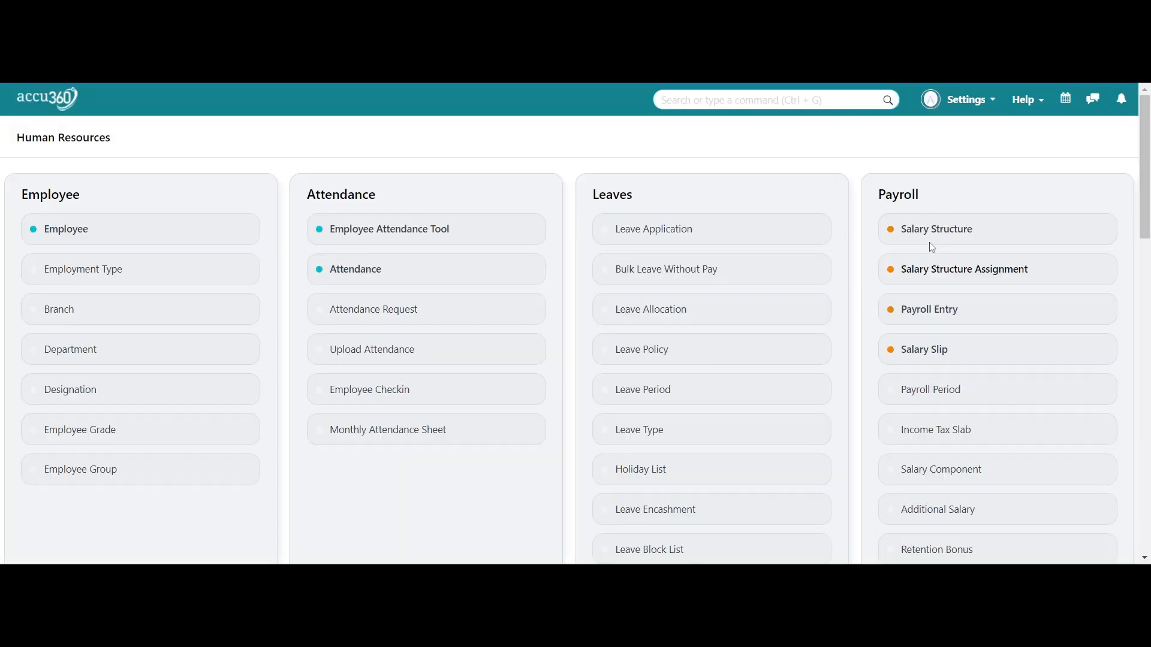
left_click(412, 431)
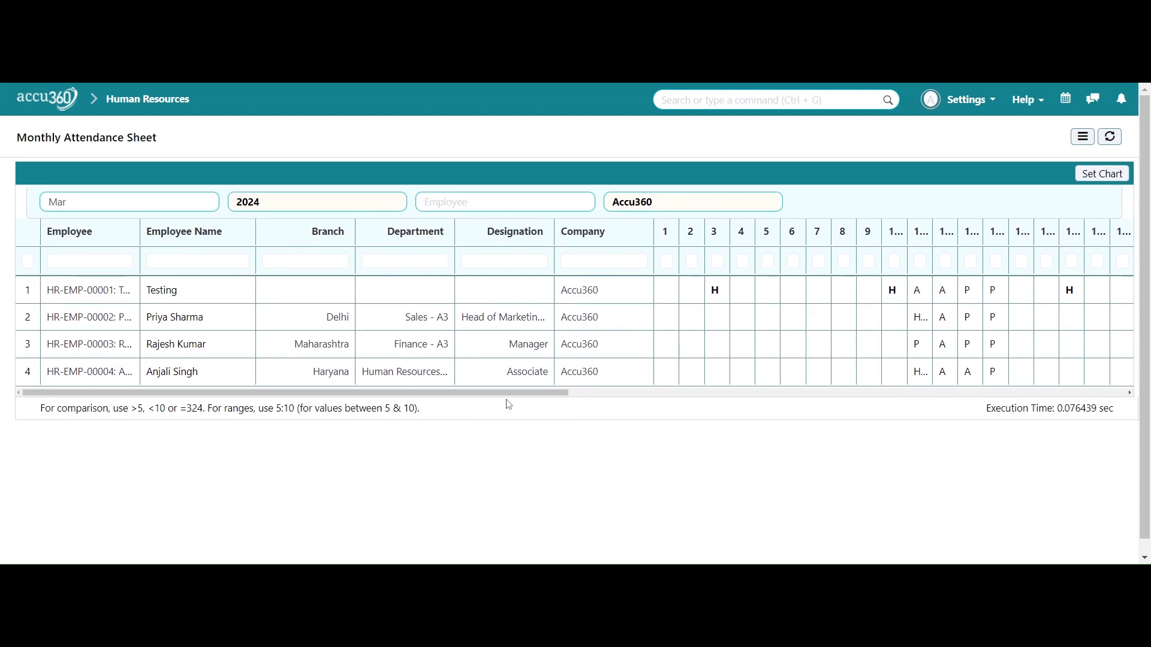
- Examine all employees' daily attendance and totals for March 2024, widening the day 11 column to read its entries
left_click_drag(504, 396, 636, 407)
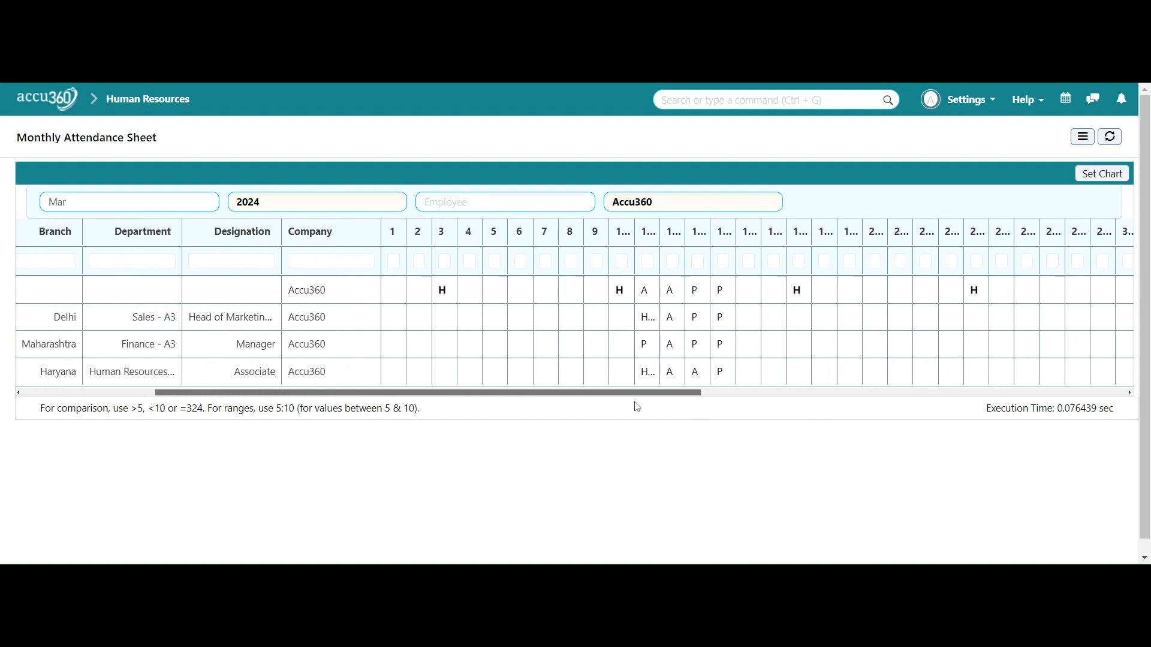
left_click(654, 313)
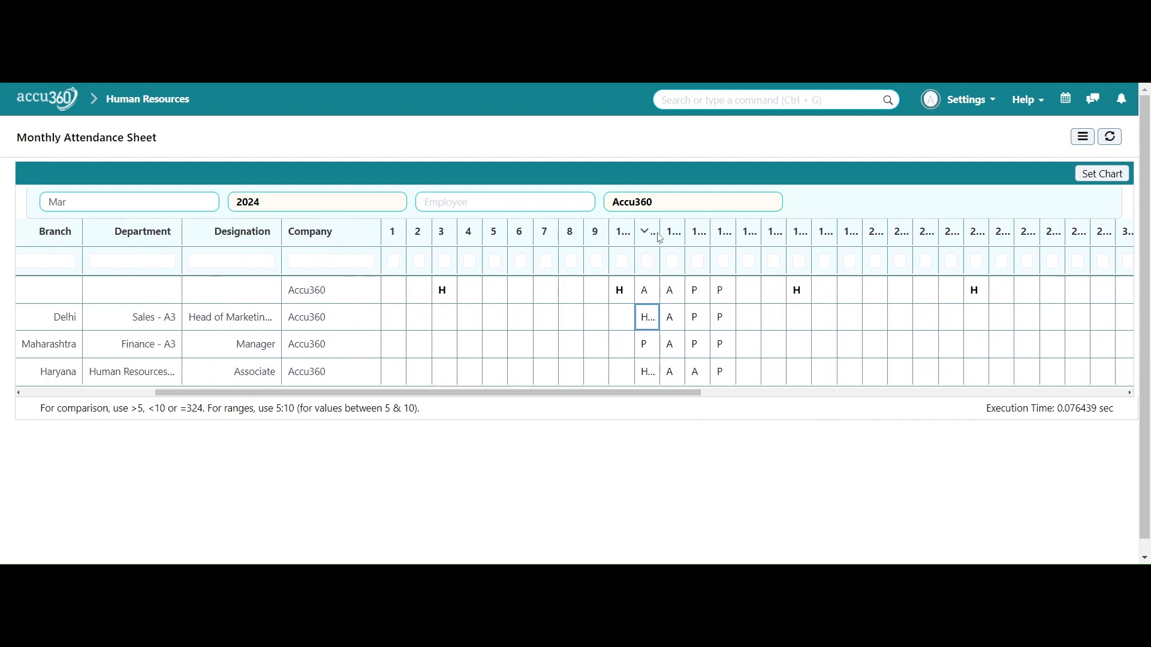
left_click_drag(659, 232, 677, 232)
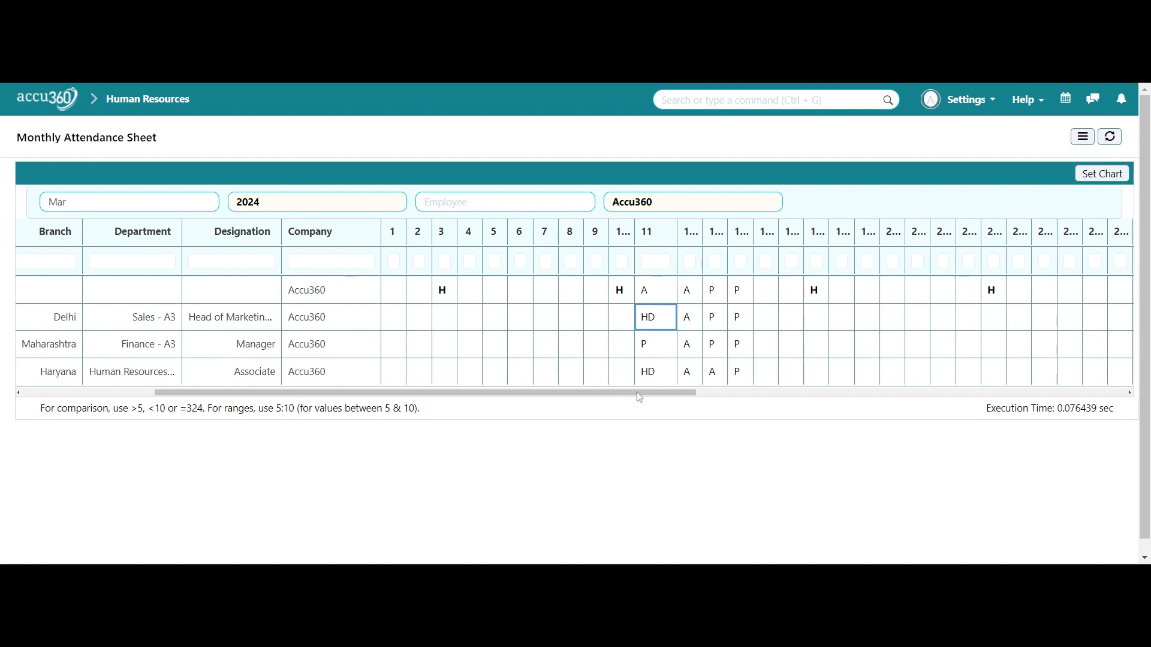
mouse_move(621, 371)
left_mouse_down()
mouse_move(505, 386)
mouse_move(542, 398)
mouse_move(470, 398)
mouse_move(256, 326)
left_mouse_up()
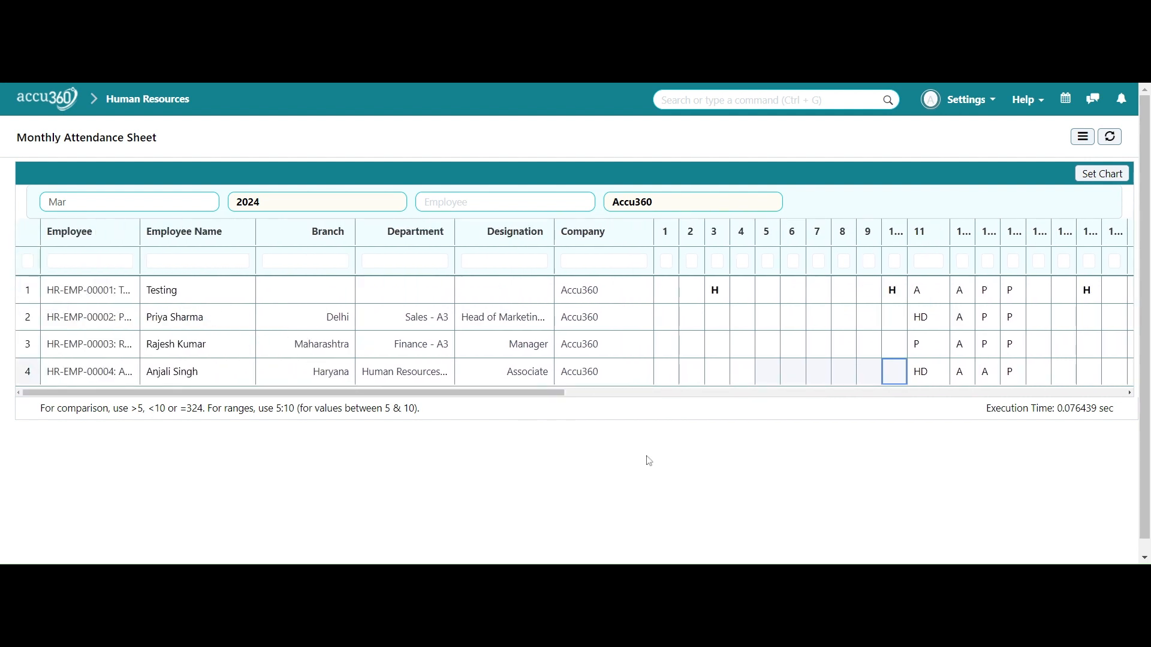
left_click_drag(542, 396, 1118, 416)
- Filter the Monthly Attendance Sheet to the Finance department's manager and examine that employee's totals and daily statuses
left_click(504, 202)
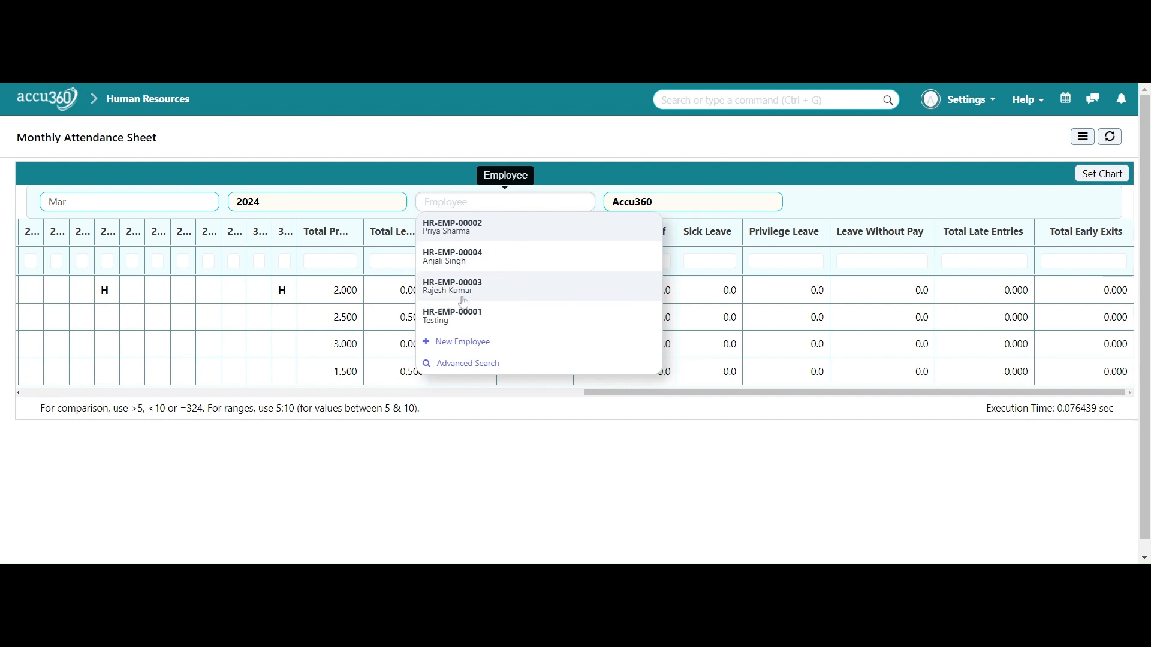
left_click(489, 293)
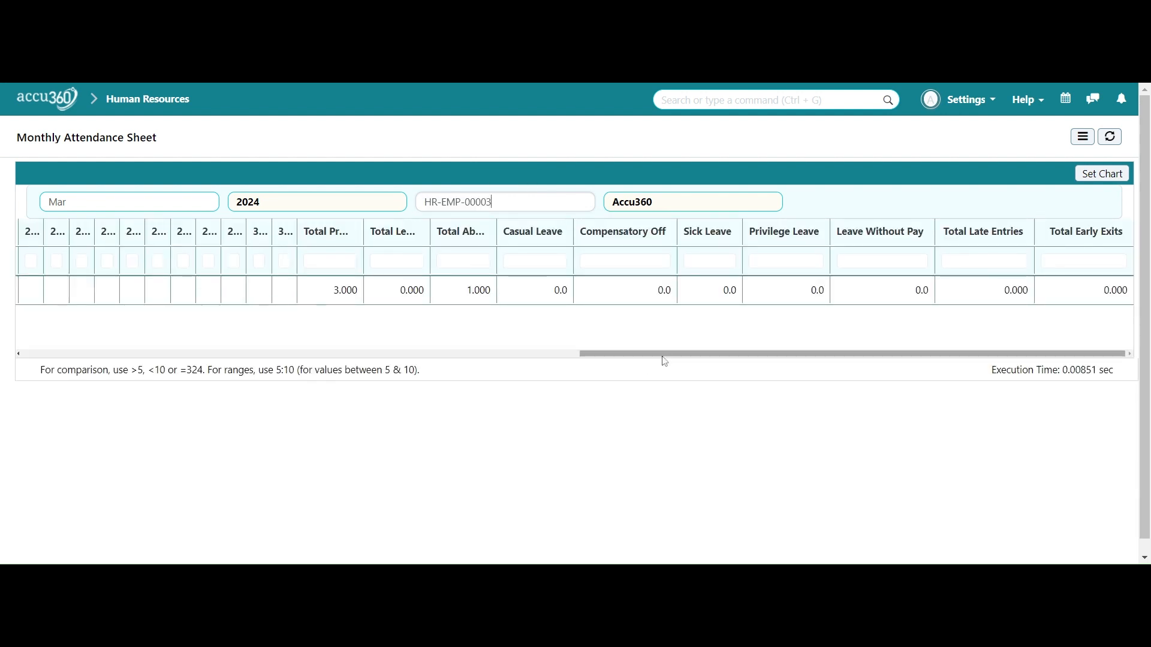
left_click_drag(662, 357, 486, 344)
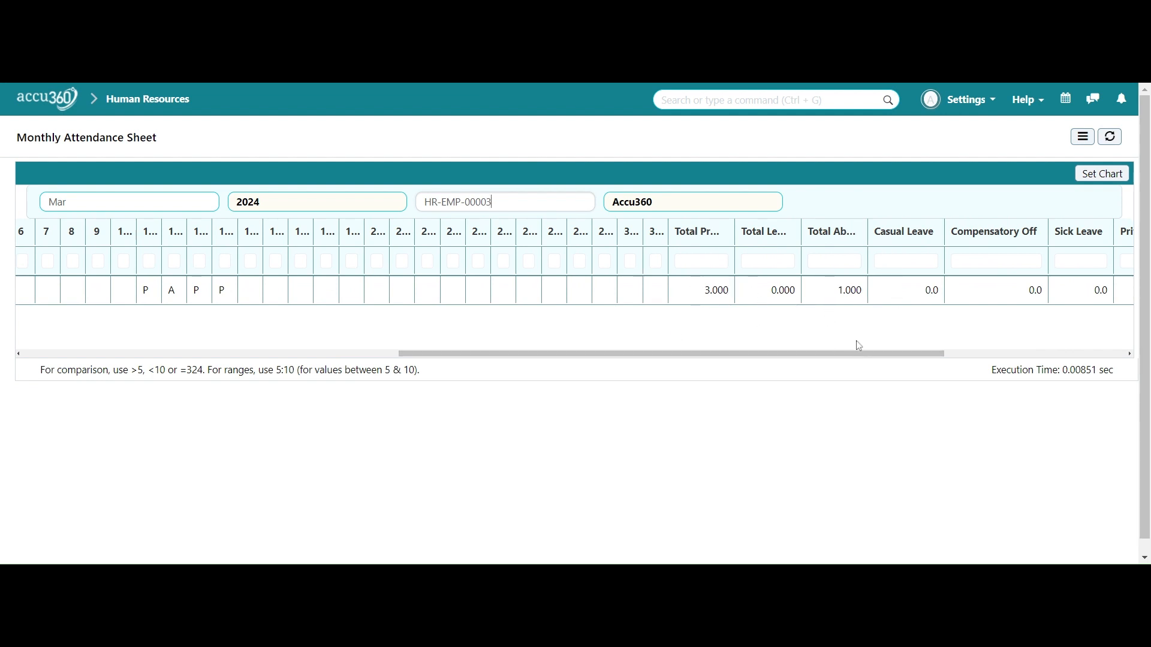
left_click_drag(794, 355, 388, 400)
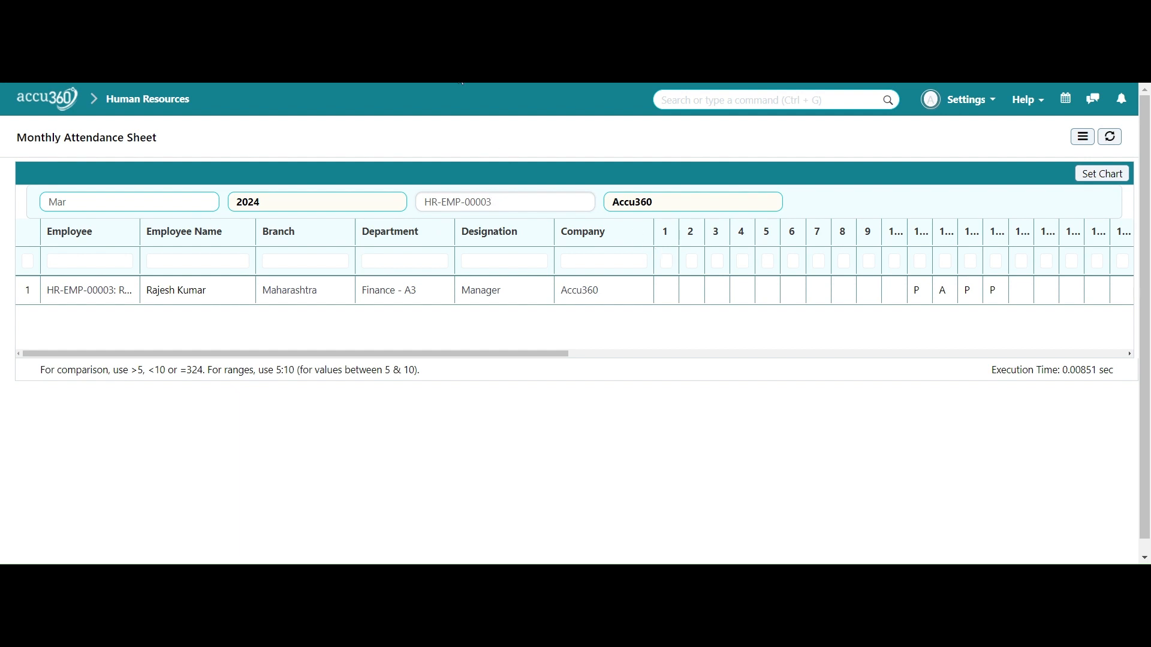
- View the Upload Attendance form from the Human Resources module, and return to the module overview
left_click(158, 101)
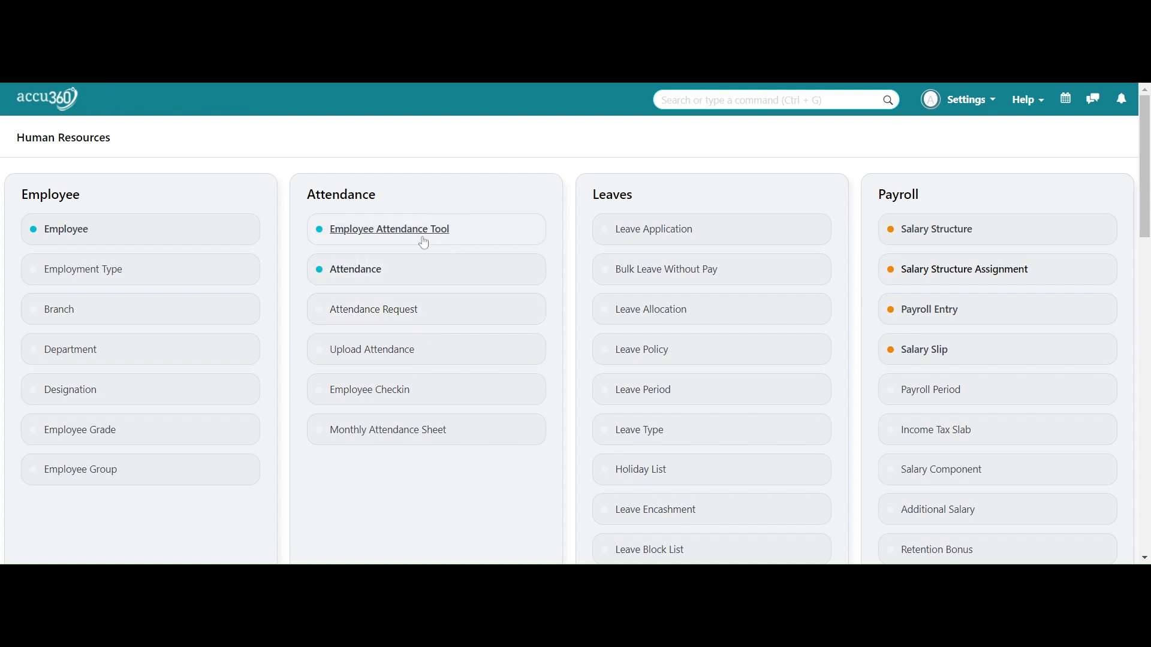
left_click(399, 352)
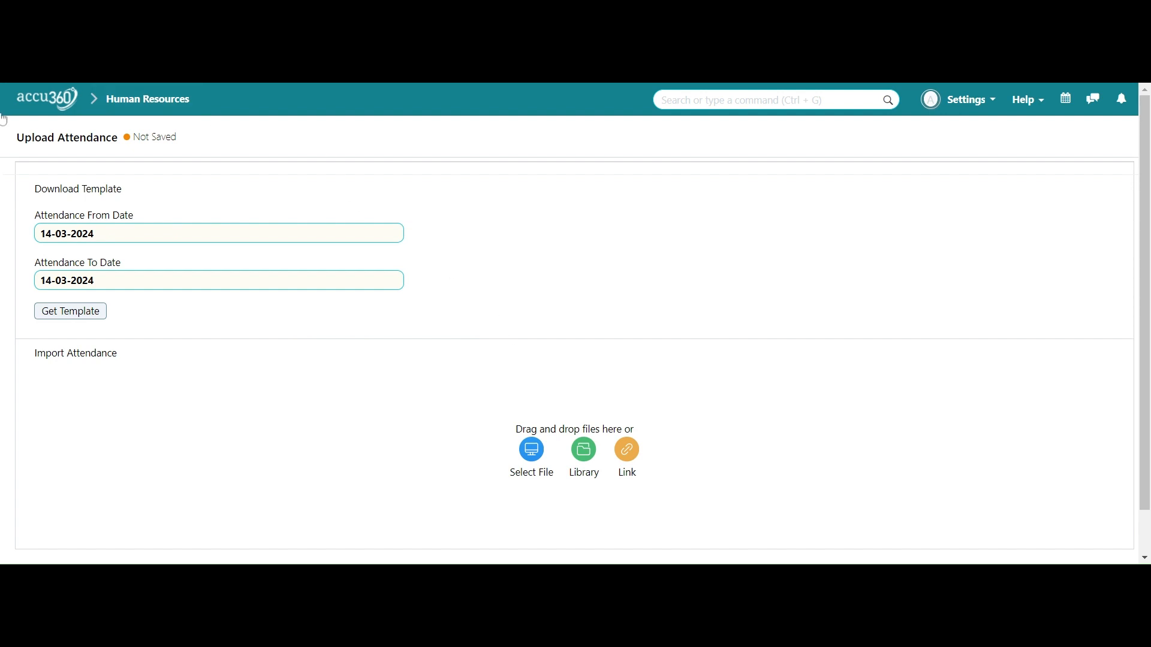
left_click(79, 89)
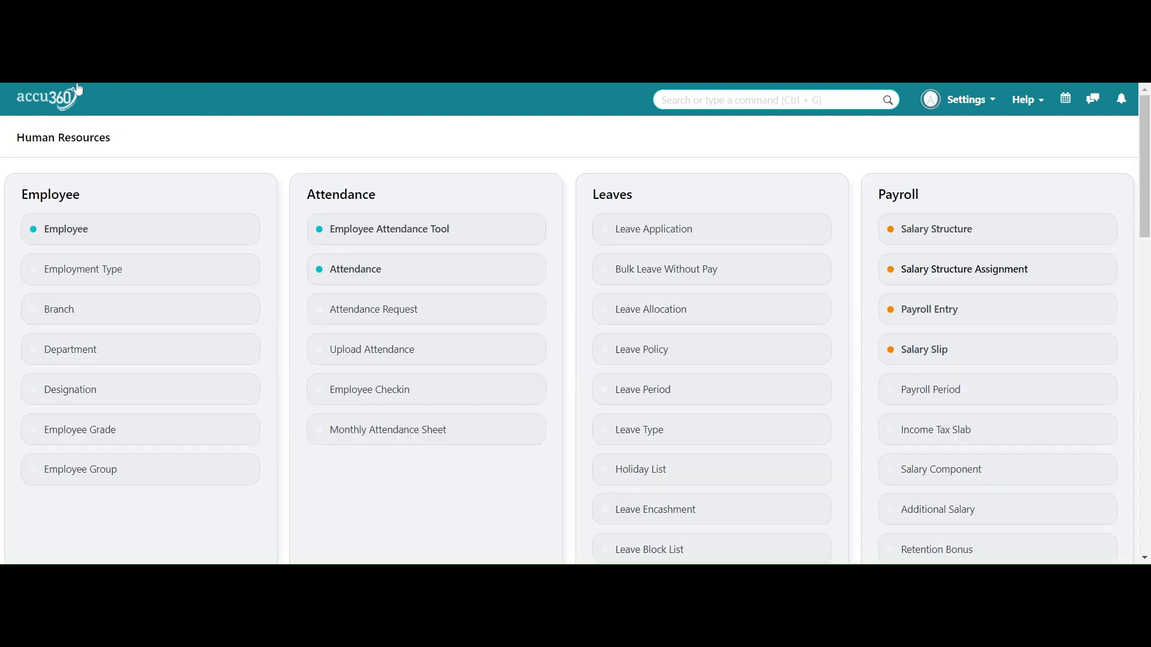
scroll(488, 314, "down", 4)
scroll(490, 314, "up", 4)
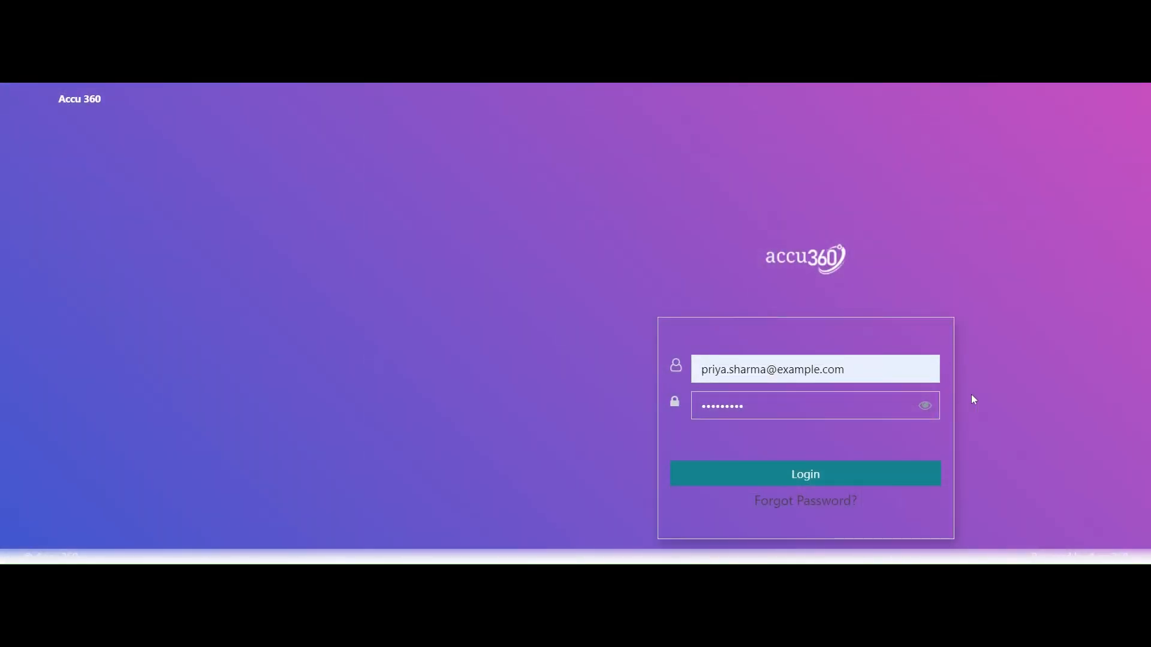
- Log in with the employee's own account and open the Attendance Request list in Human Resources
left_click(817, 476)
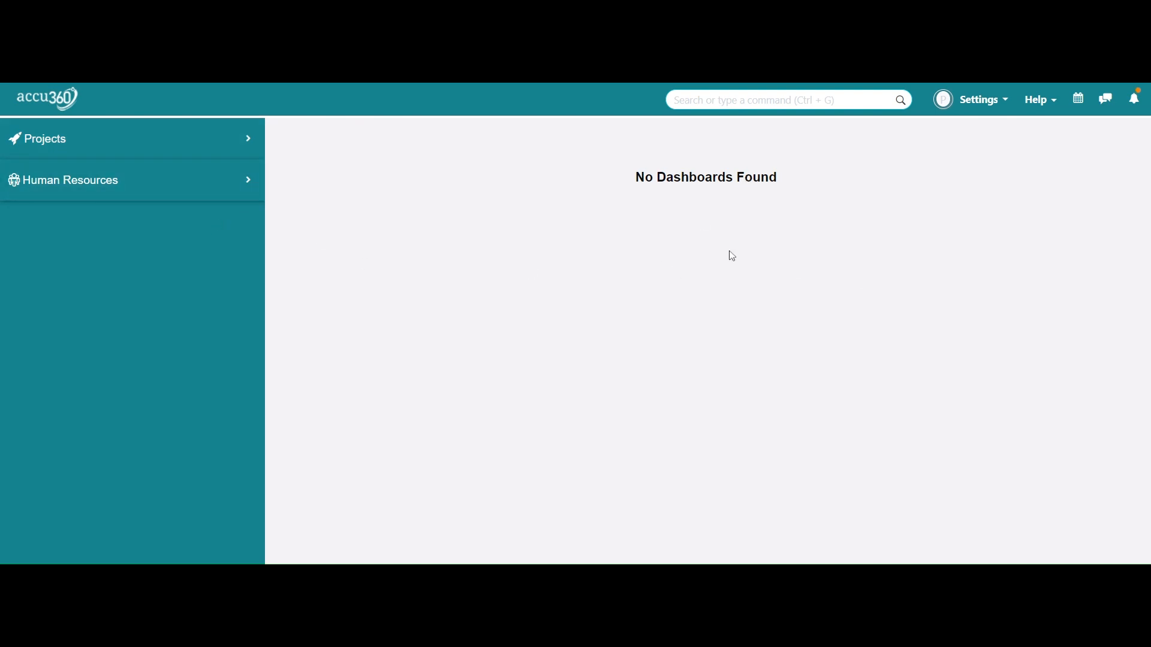
left_click(112, 146)
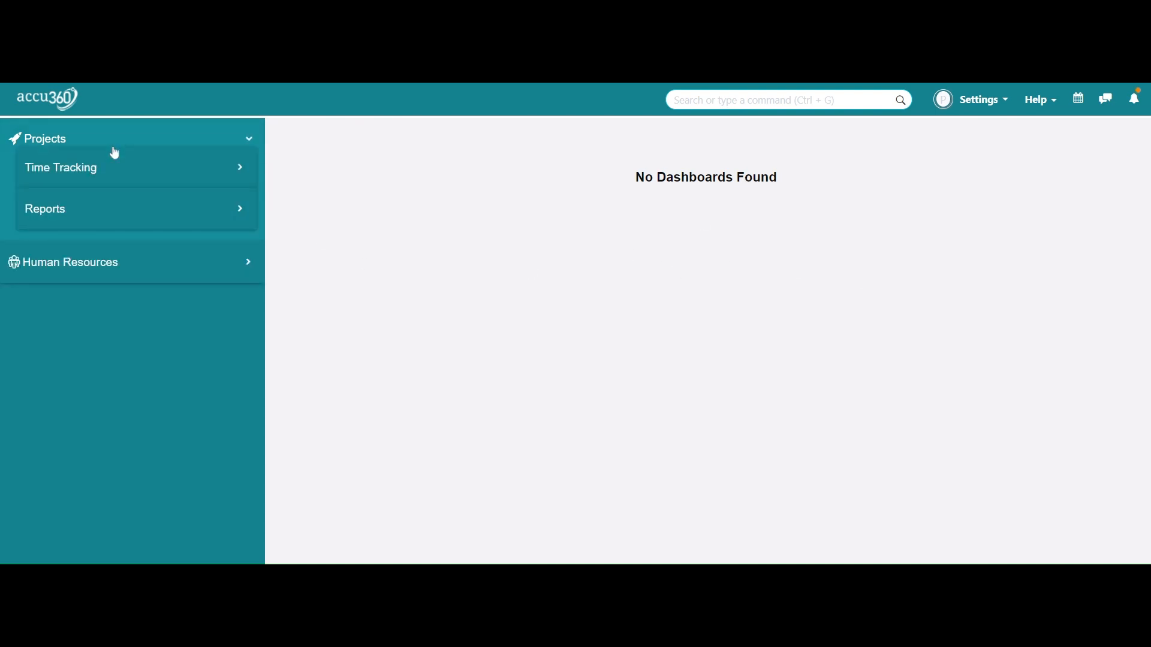
left_click(153, 257)
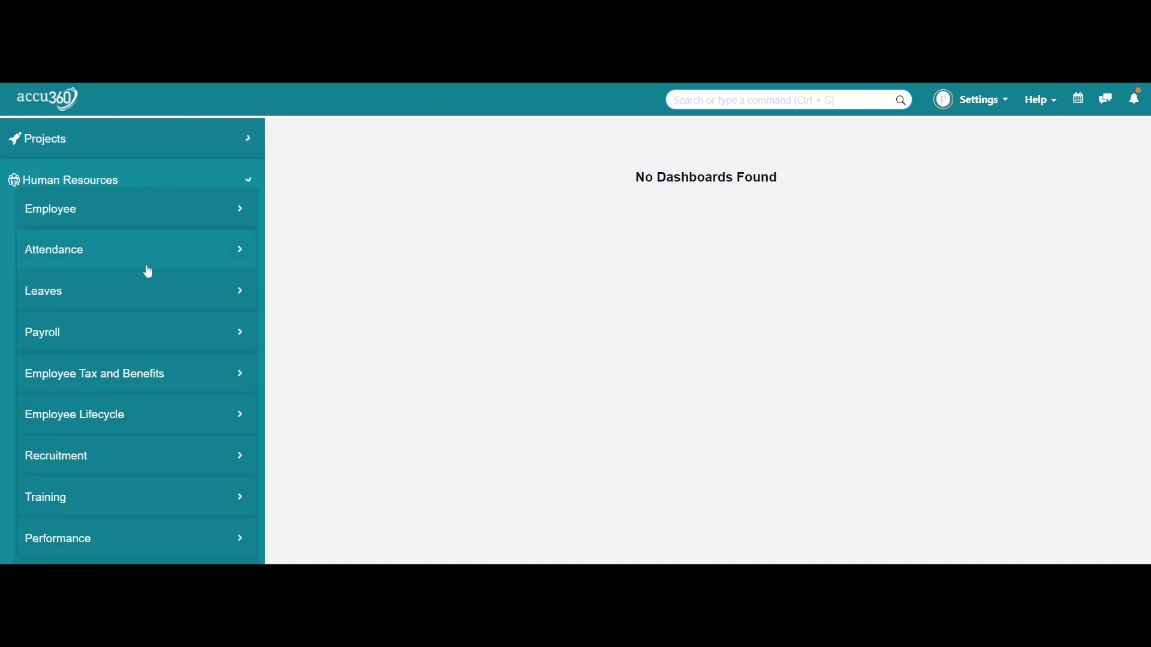
scroll(149, 270, "down", 1)
scroll(149, 271, "up", 1)
left_click(146, 256)
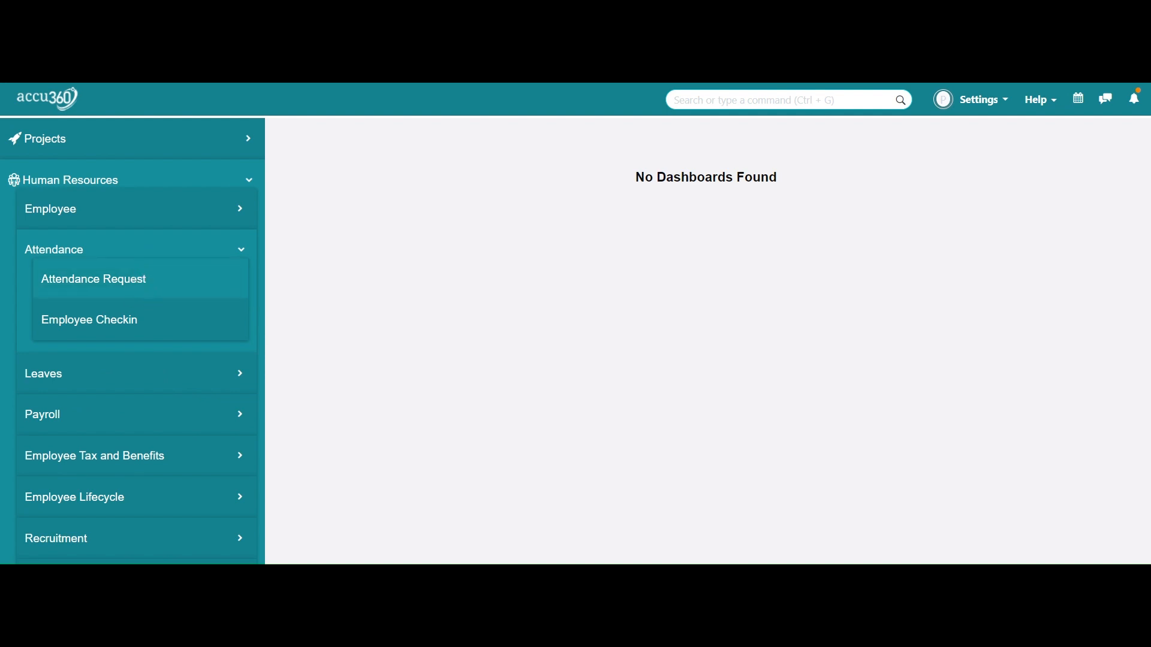
left_click(134, 280)
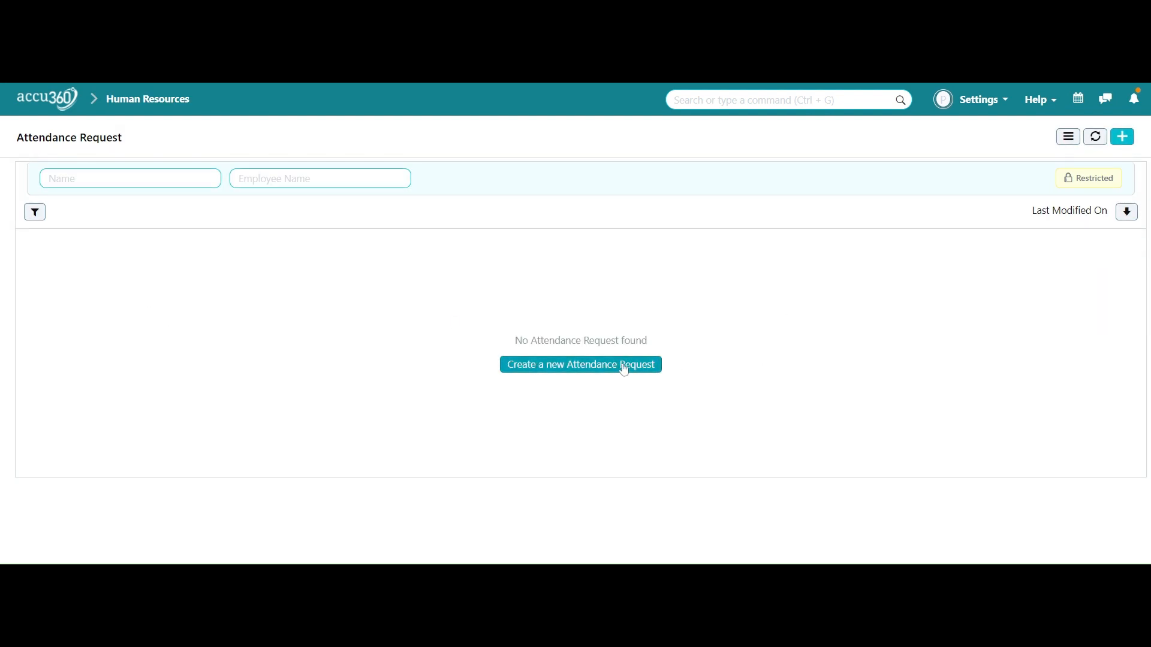
- Create a new attendance request with both the From Date and To Date set to 07-03-2024
left_click(1122, 137)
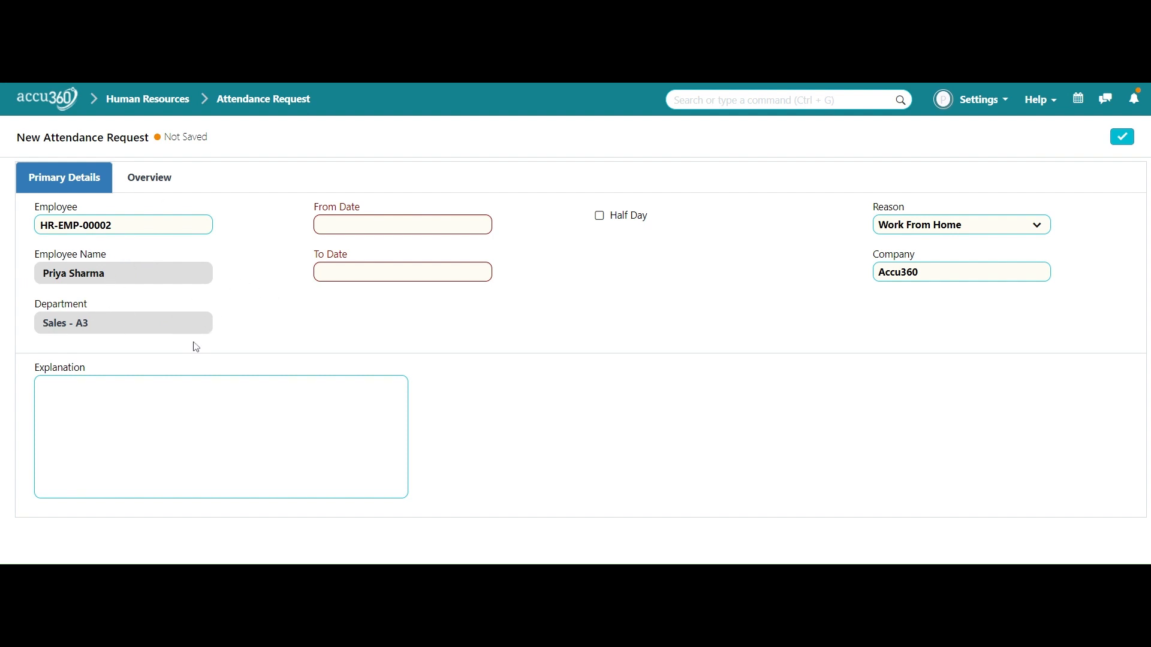
left_click(402, 225)
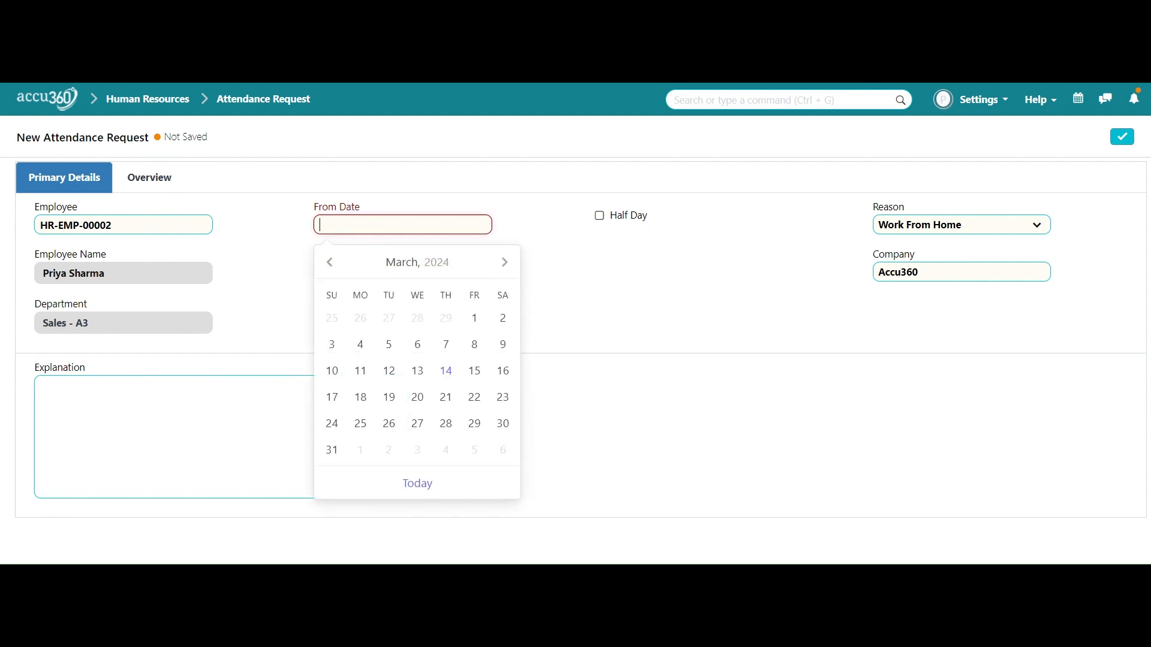
left_click(461, 348)
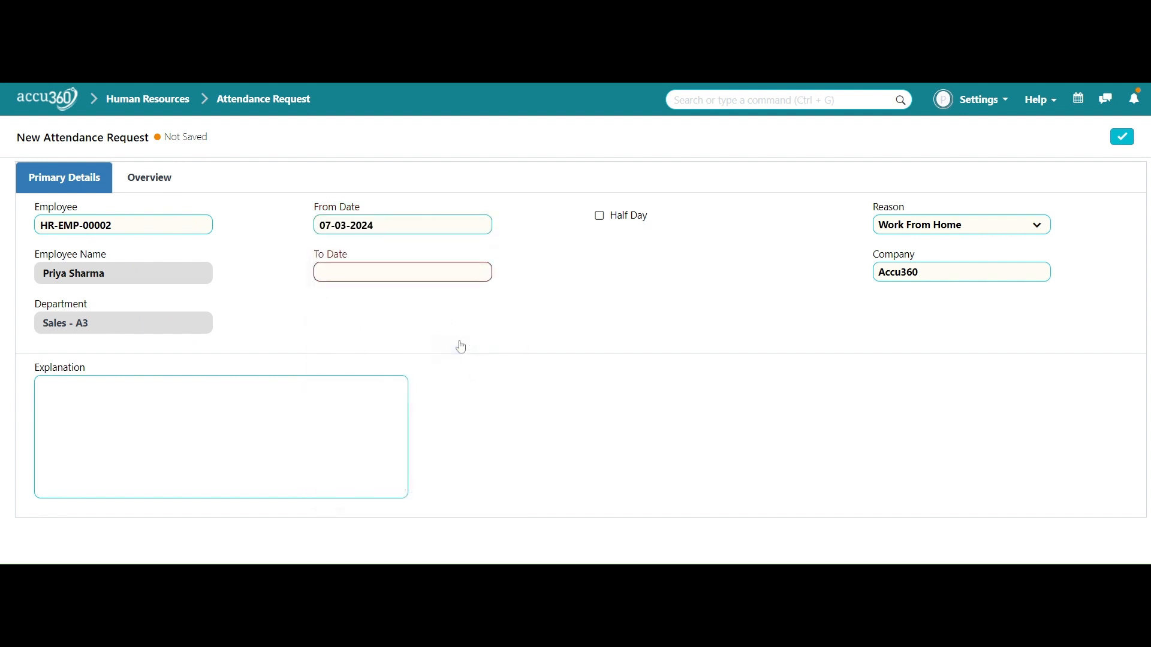
left_click(453, 270)
left_click(450, 392)
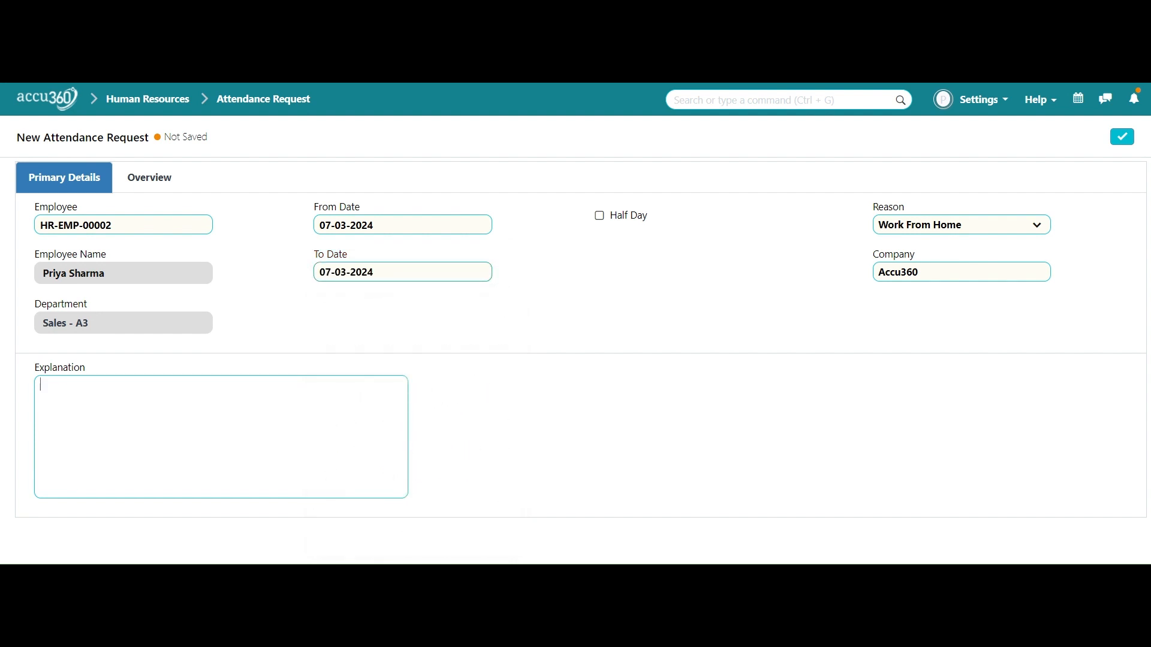
- Enter the explanation "Due to some glitch my attendance wasn't marked" and set the reason to On Duty
key("Tab")
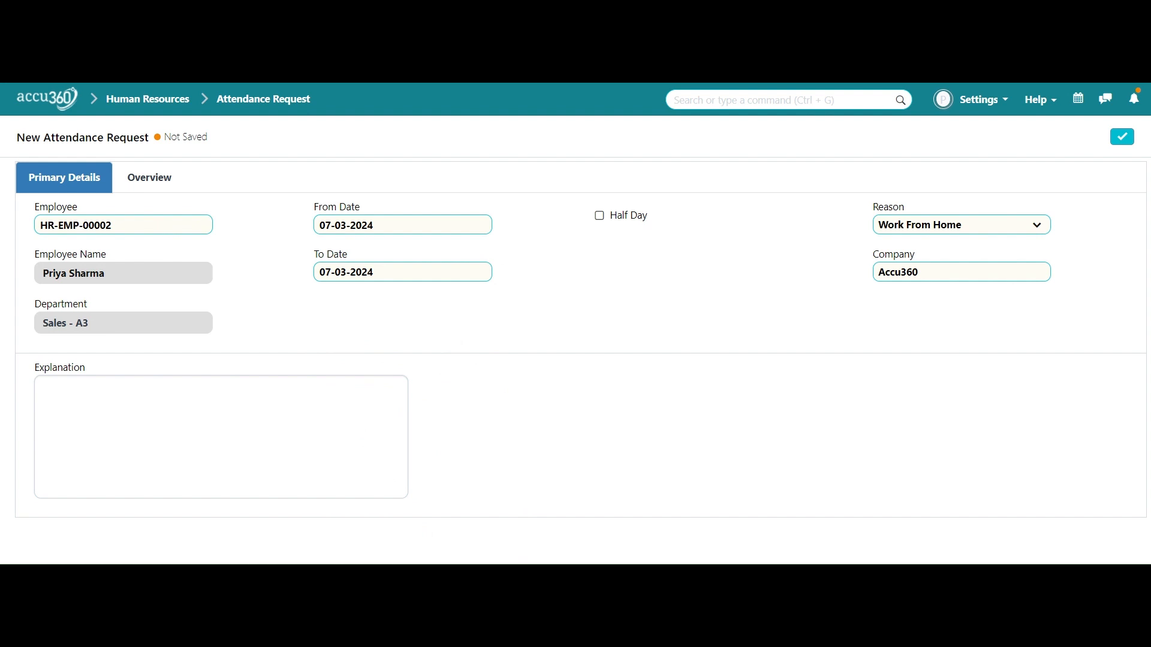
type("Due to some glitch my atten")
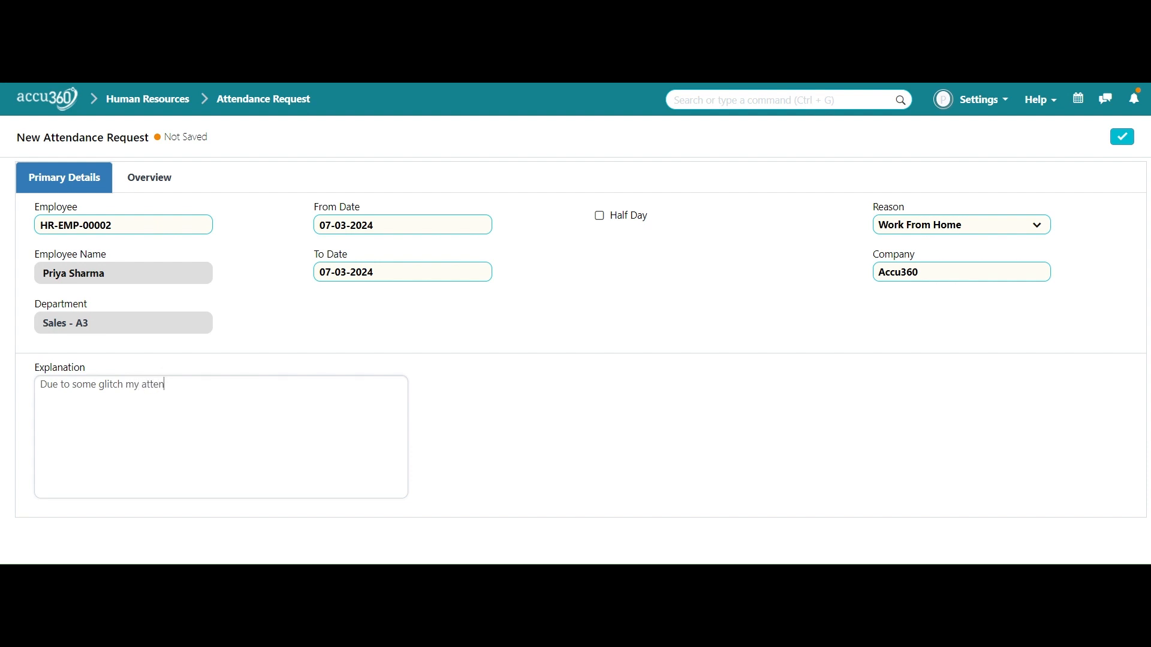
type("dance wasn't")
type("marked")
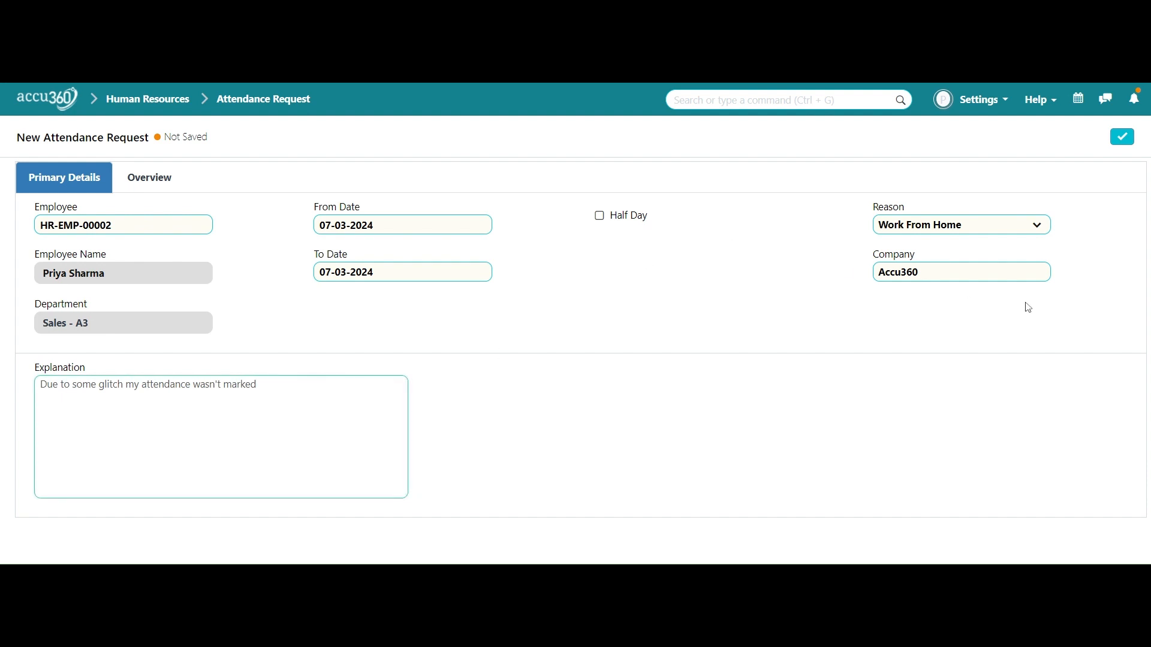
left_click(991, 241)
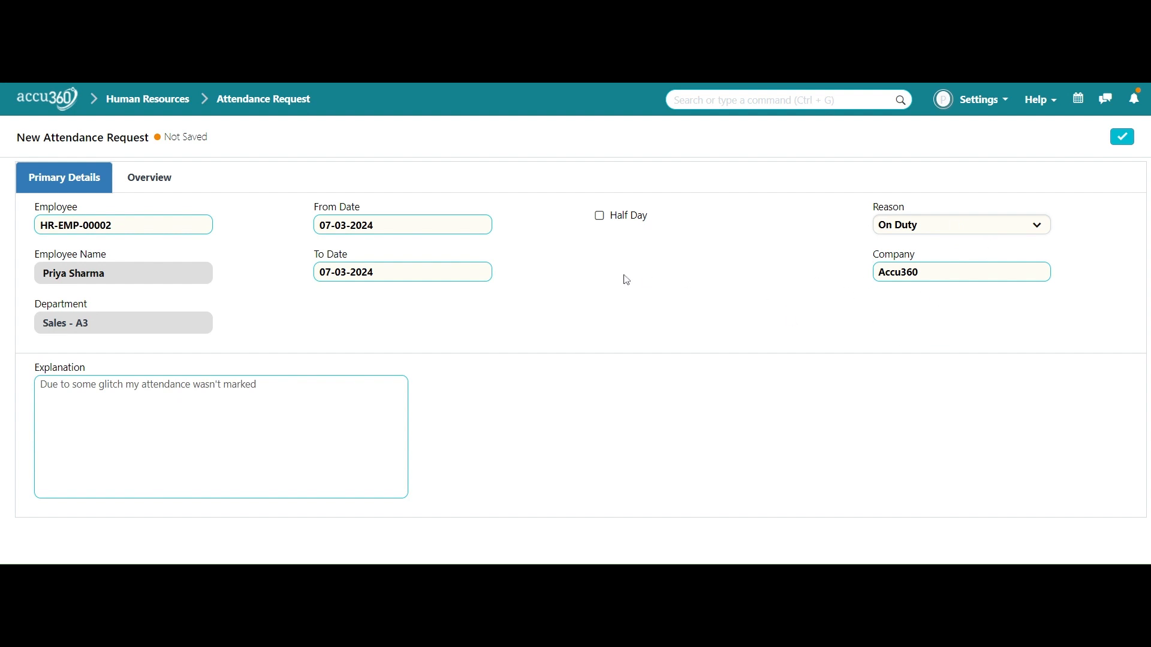
- Save the attendance request, check its overview section, and return to the primary details
left_click(1123, 137)
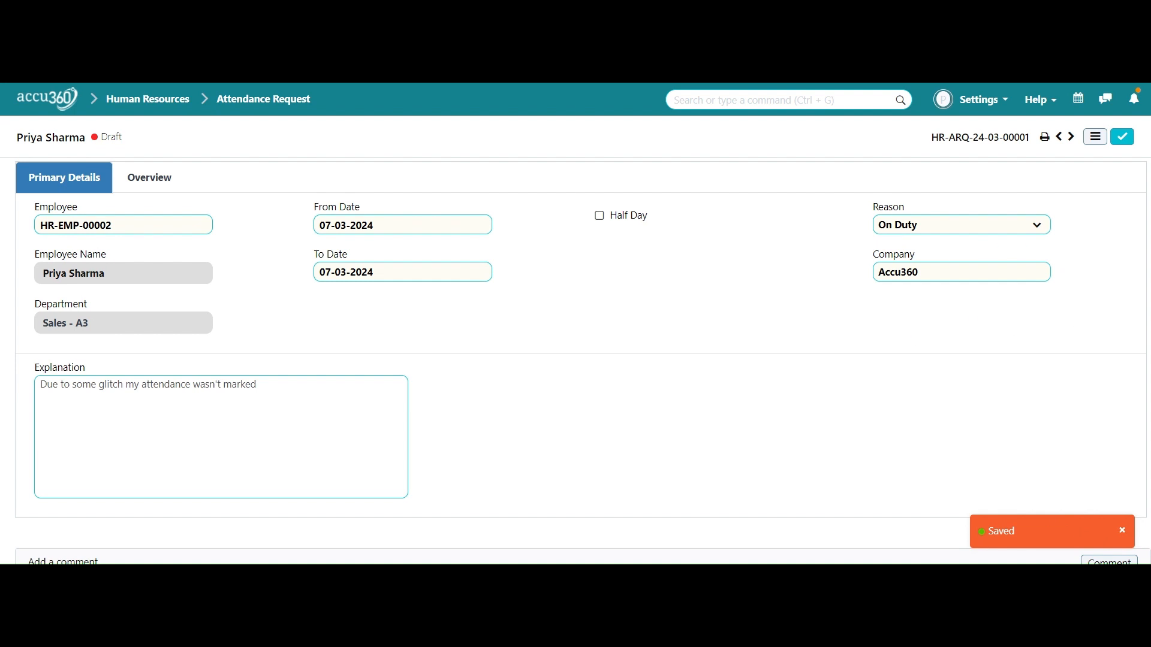
left_click(1123, 139)
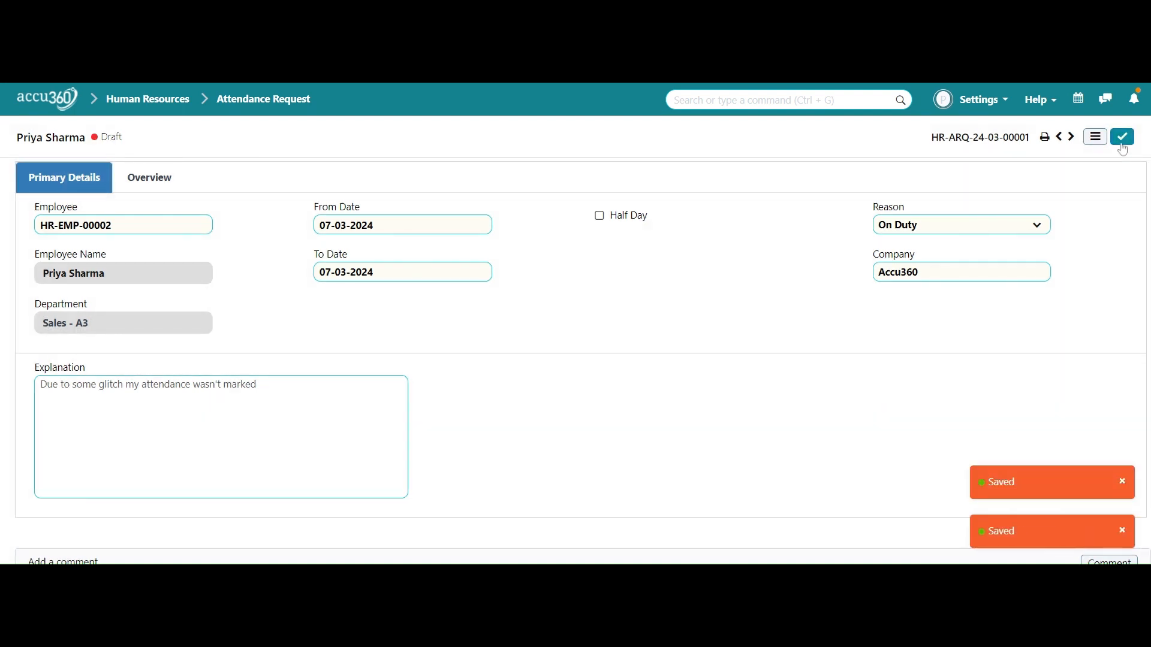
left_click(1121, 144)
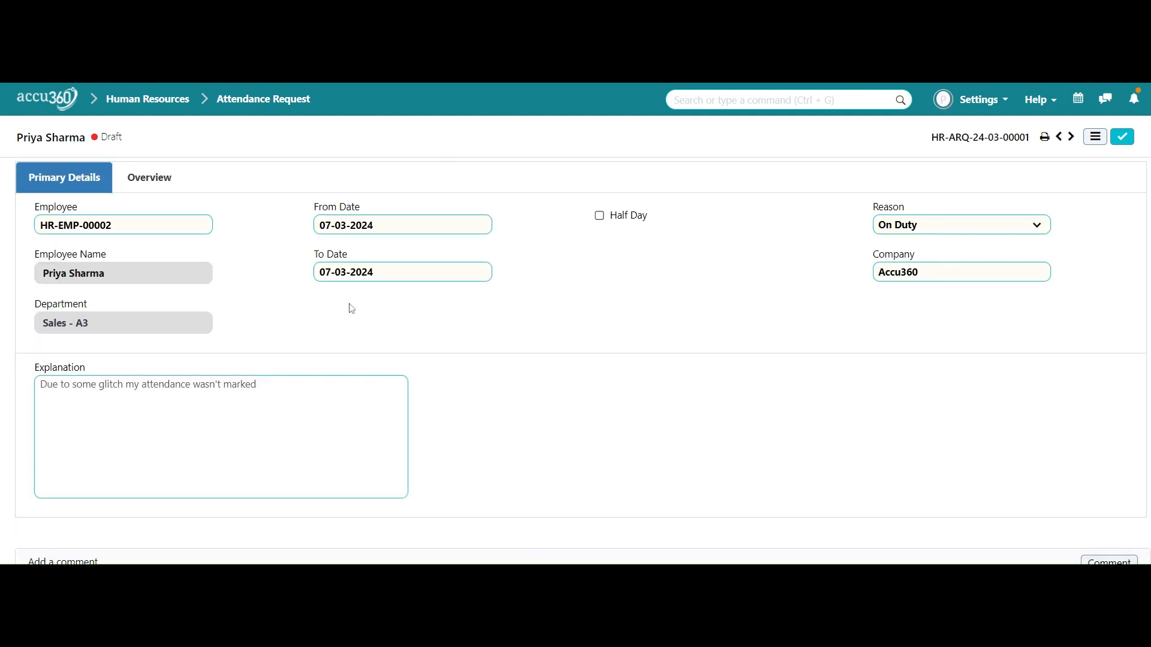
left_click(152, 180)
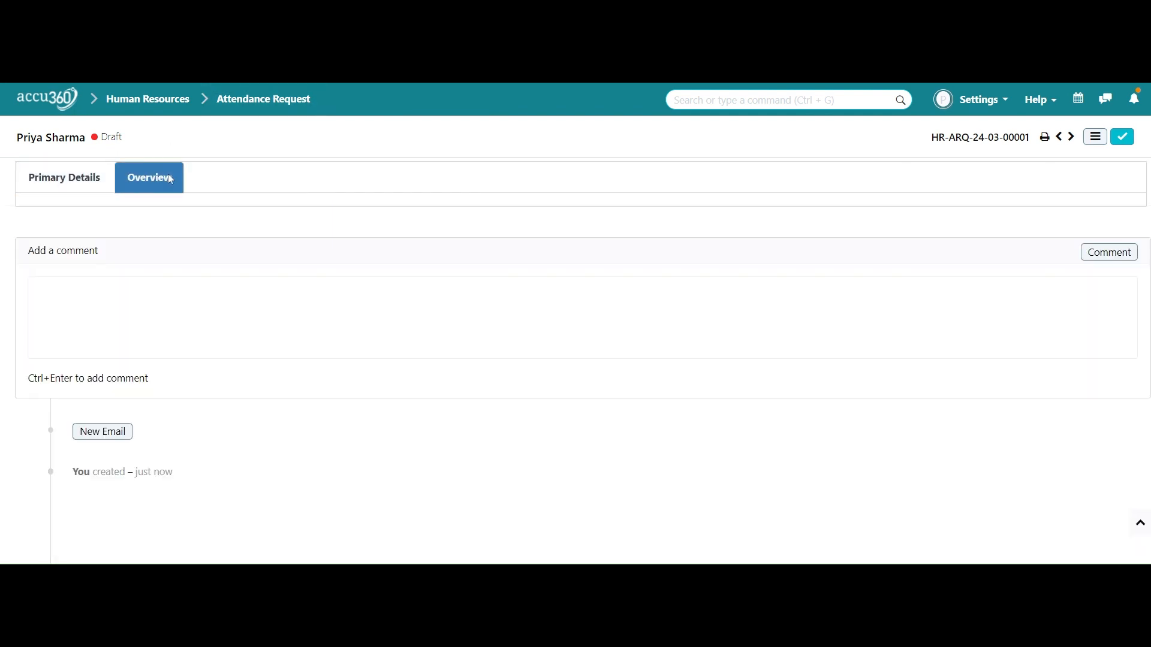
left_click(60, 181)
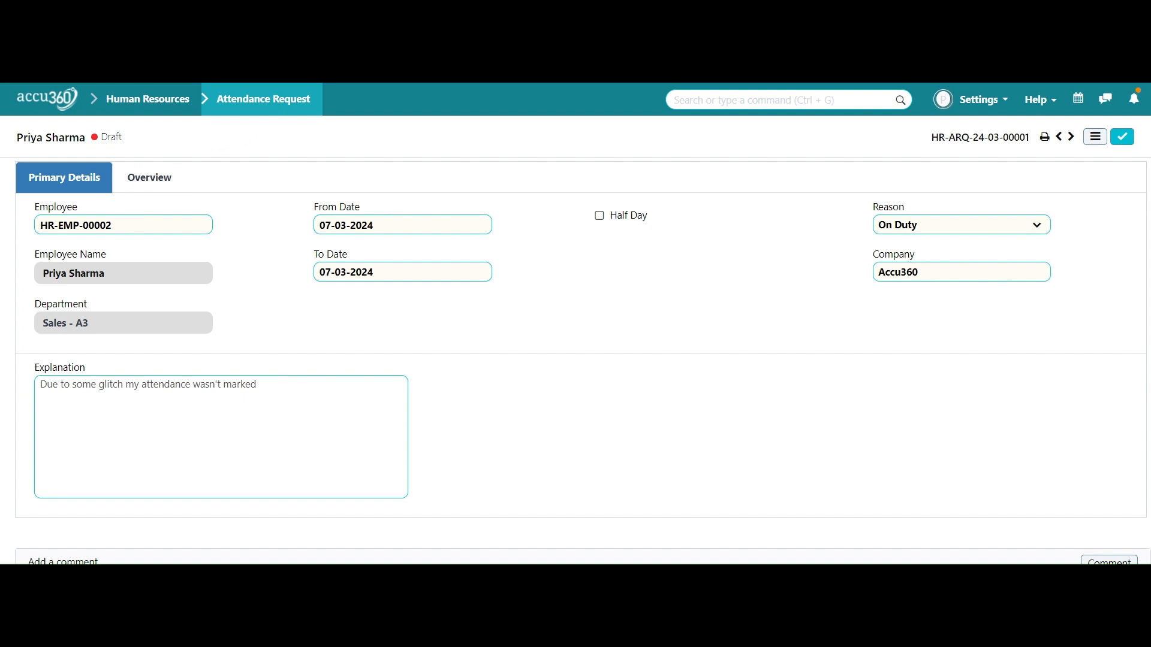
- Return to the attendance request list, log out of the employee's account, and log in with the account that has access to all modules
left_click(267, 101)
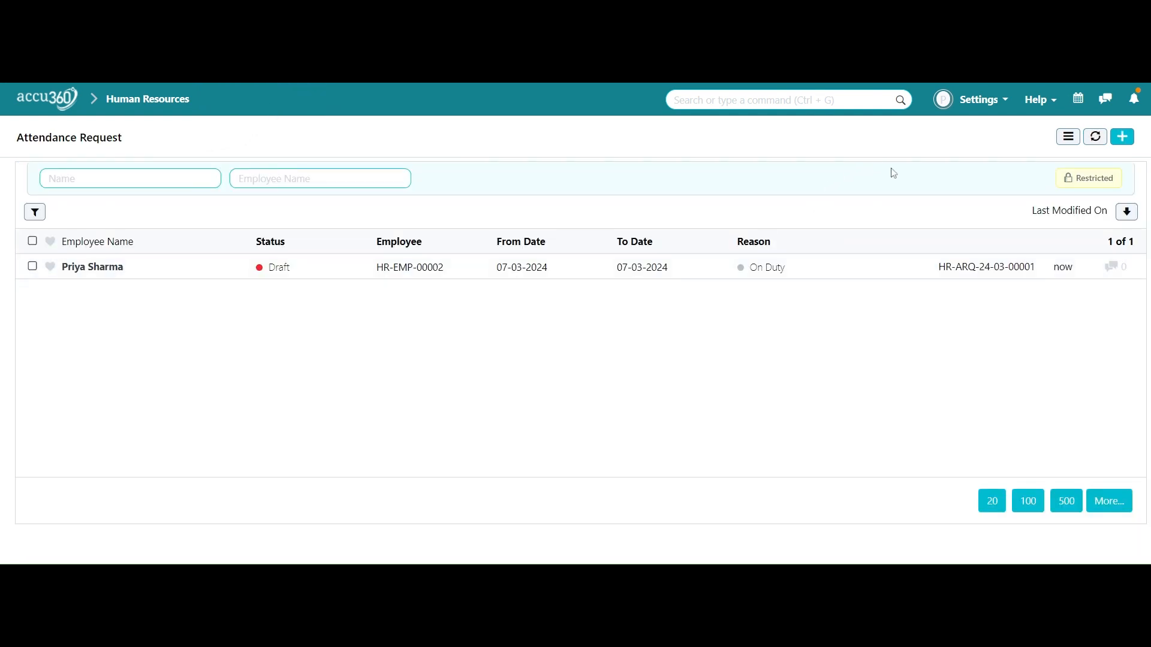
left_click(974, 99)
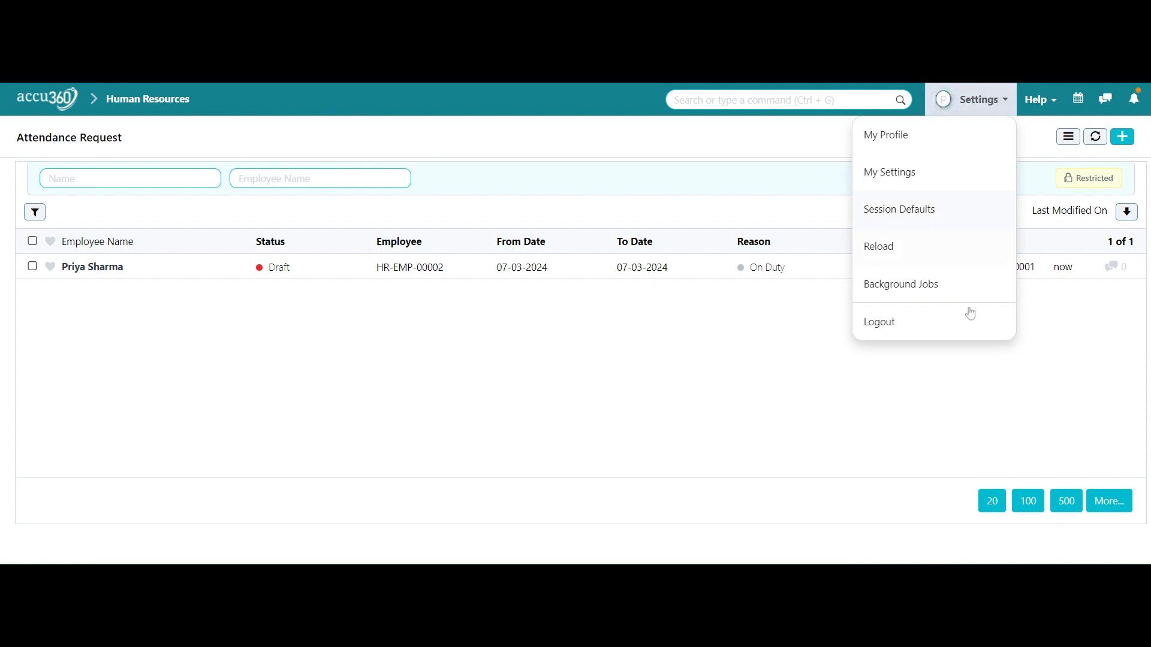
left_click(952, 333)
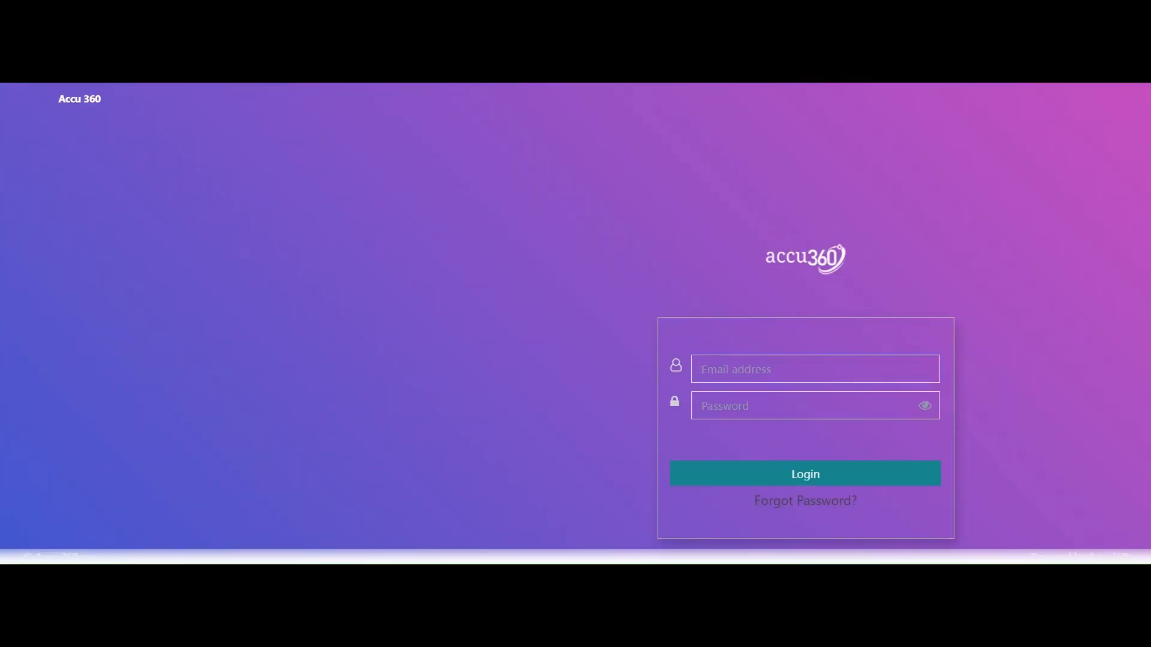
left_click(847, 485)
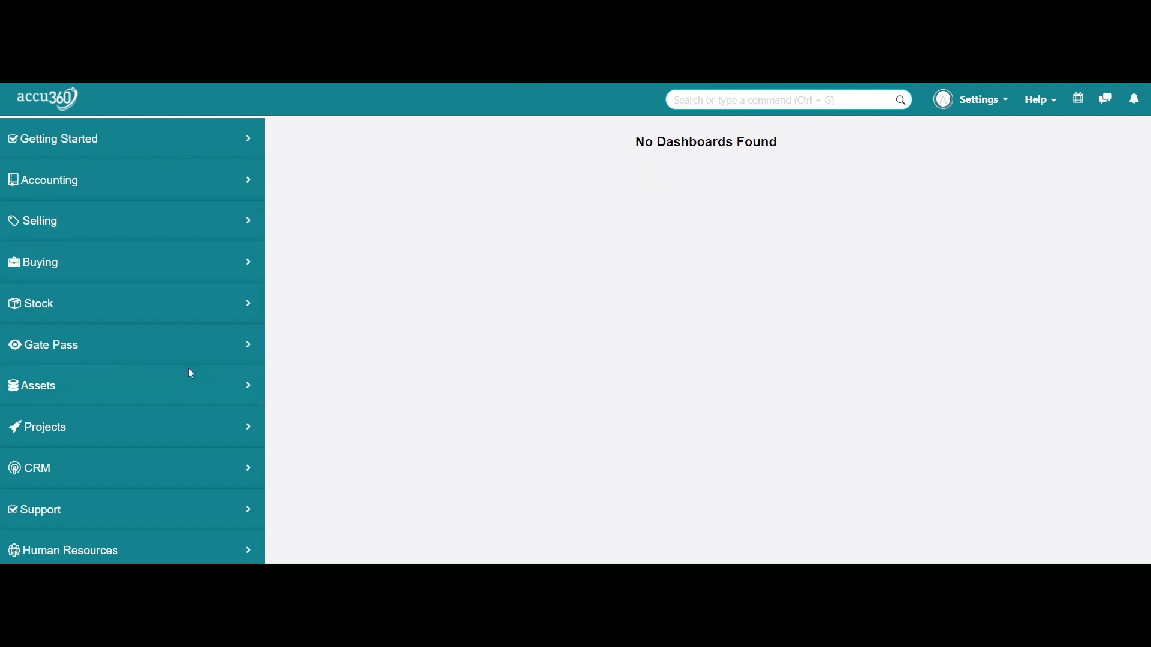
- Open the Attendance Request list from the Attendance section of Human Resources
scroll(189, 372, "down", 4)
left_click(212, 338)
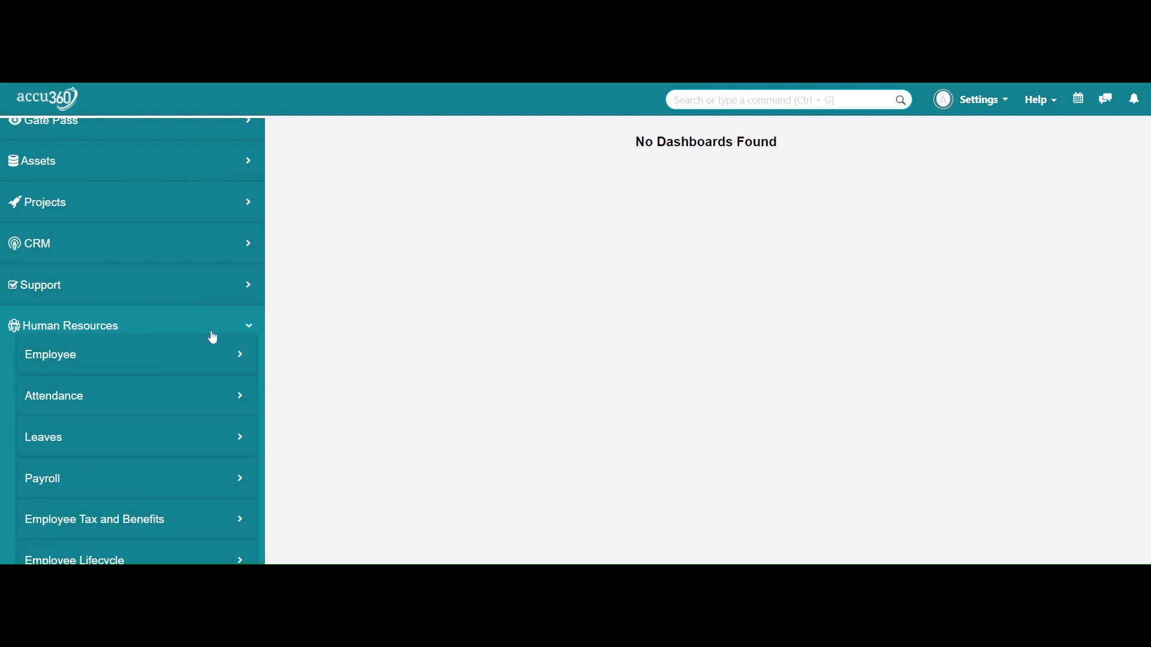
scroll(225, 338, "down", 2)
scroll(245, 324, "down", 1)
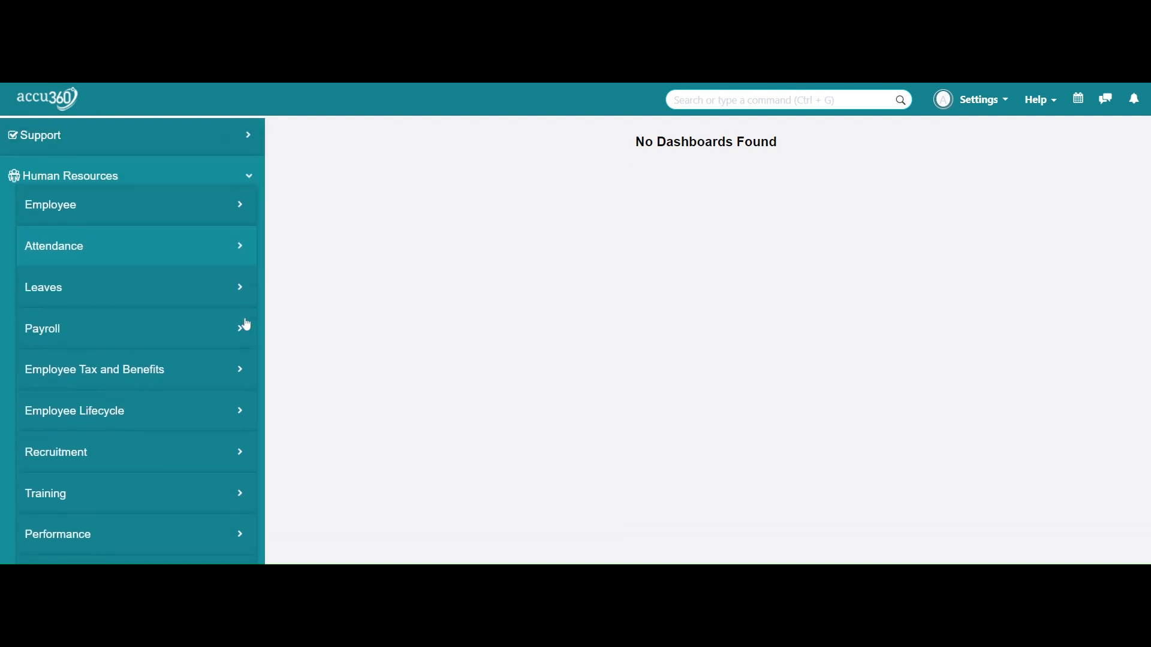
left_click(203, 251)
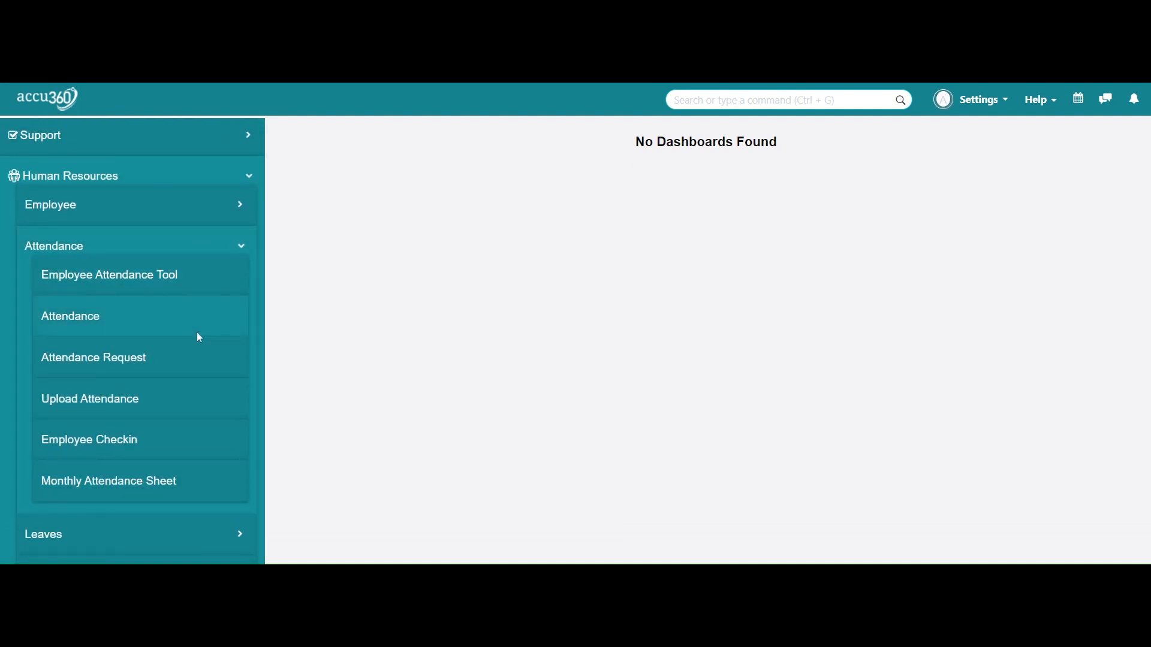
left_click(113, 359)
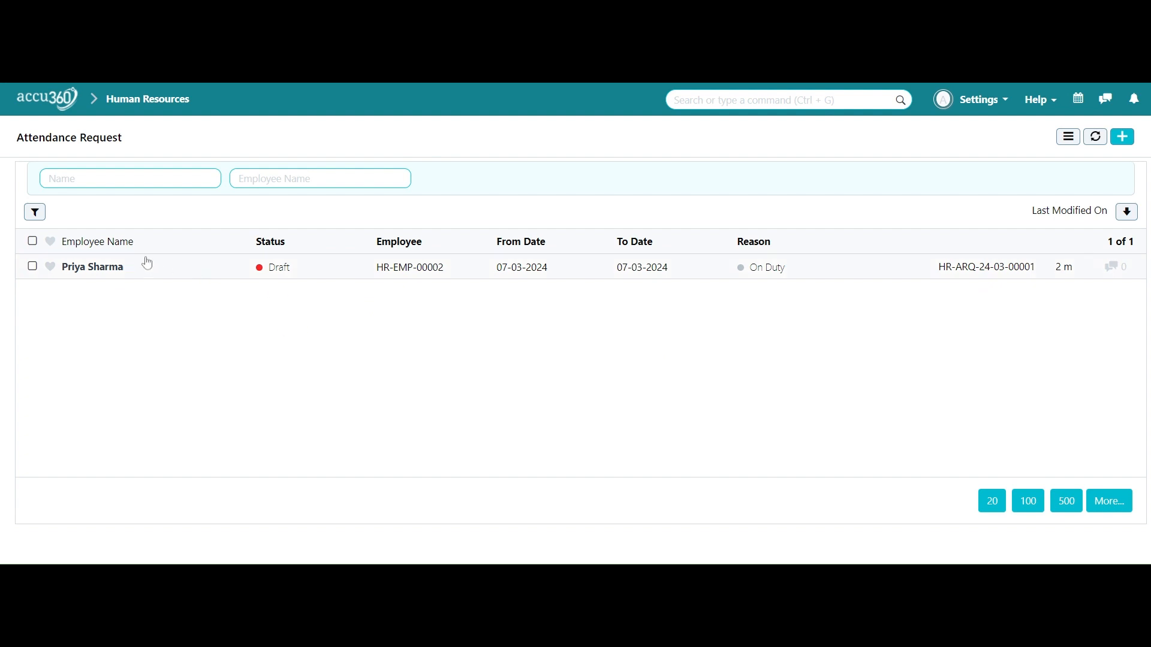
- Open the employee's draft attendance request for 07-03-2024 and try to submit it permanently
left_click(93, 267)
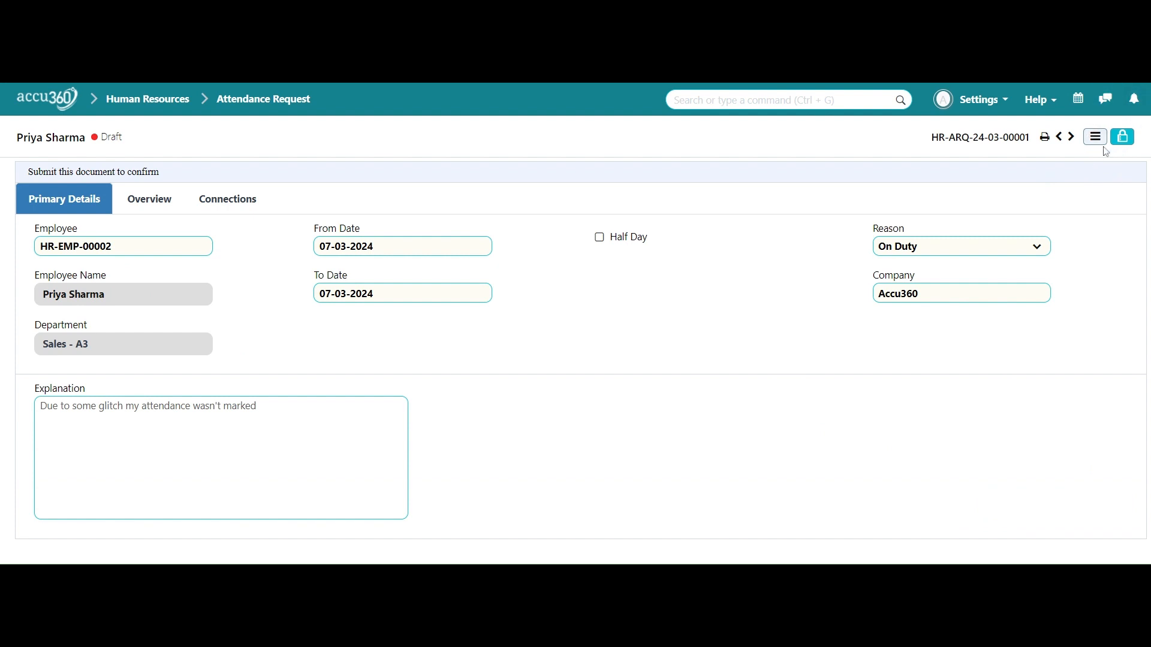
left_click(1128, 143)
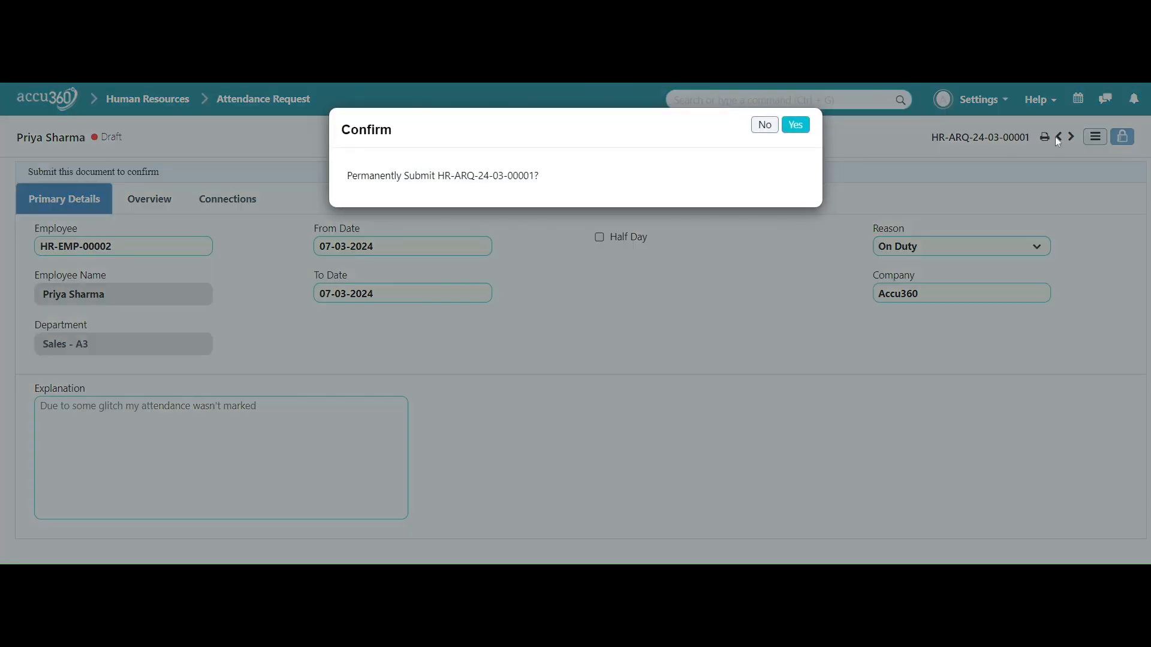
left_click(793, 125)
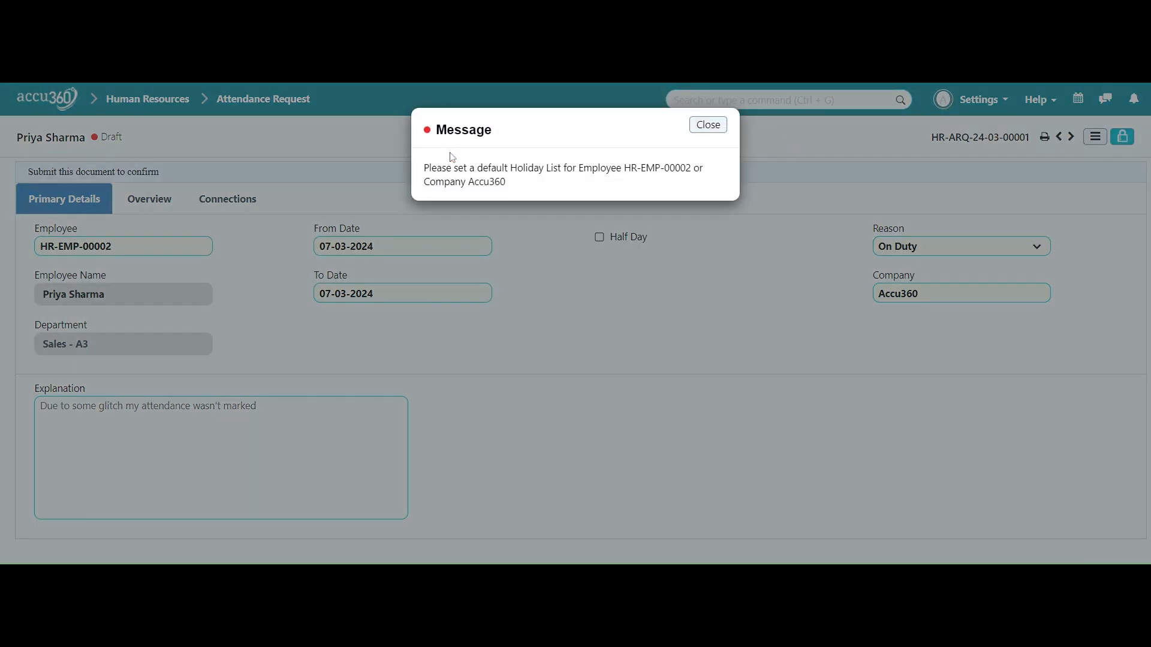
left_click_drag(454, 168, 489, 169)
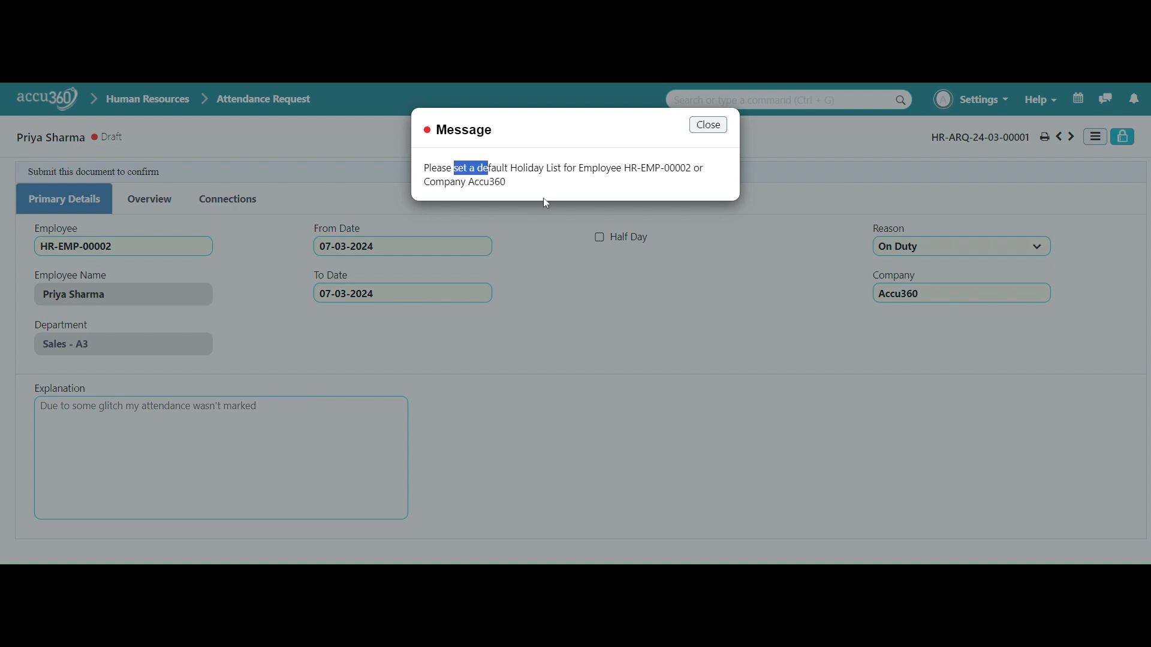
left_click(708, 125)
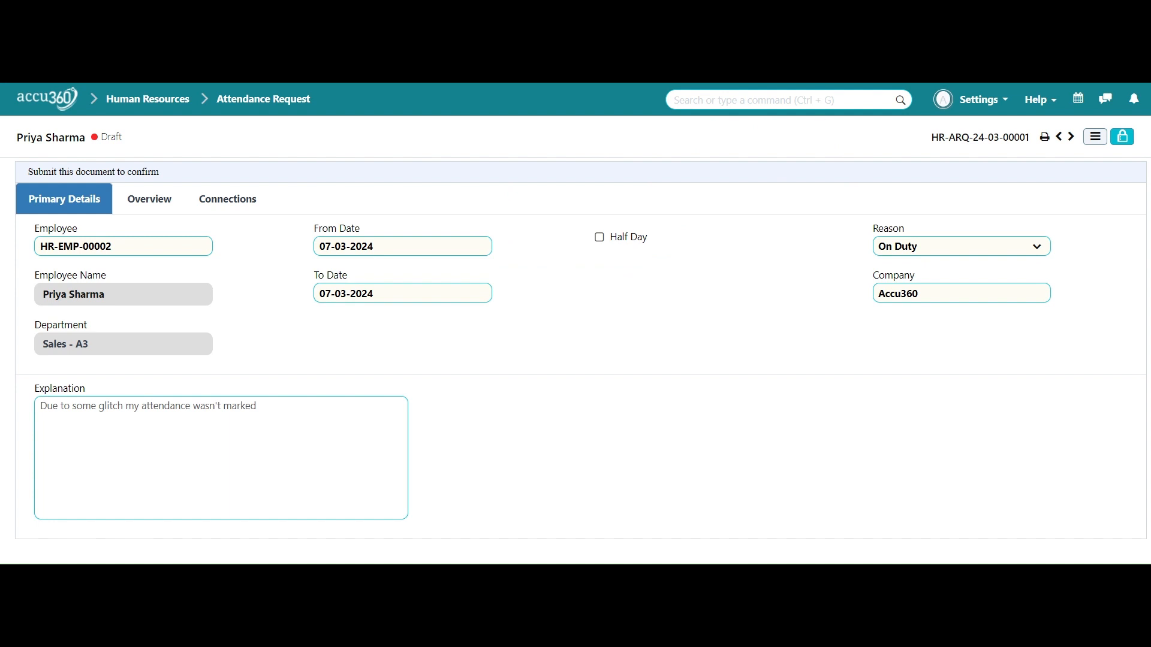
- Search for the Employee List and open the record of the employee who made the attendance request
left_click(754, 100)
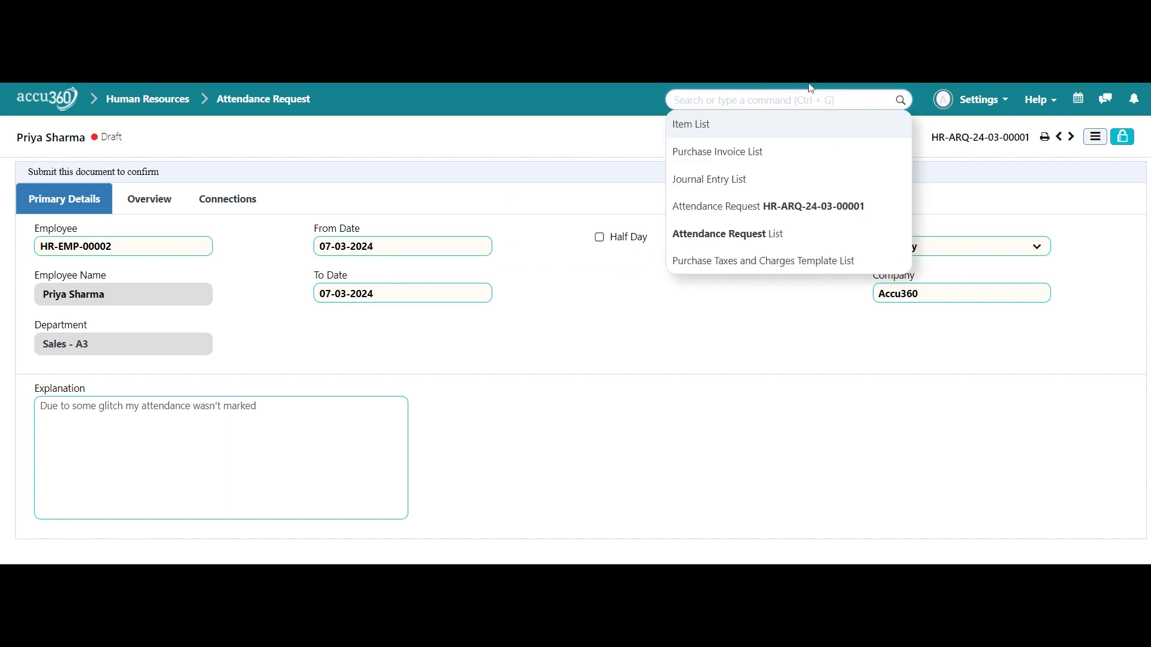
type("EM")
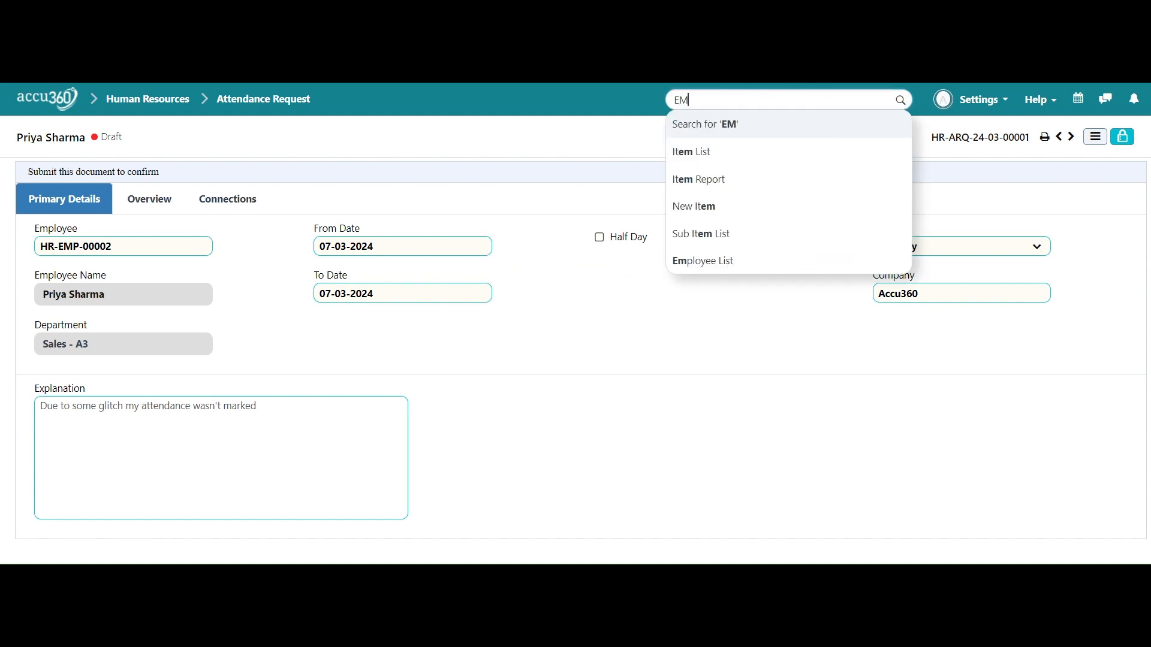
type("pl")
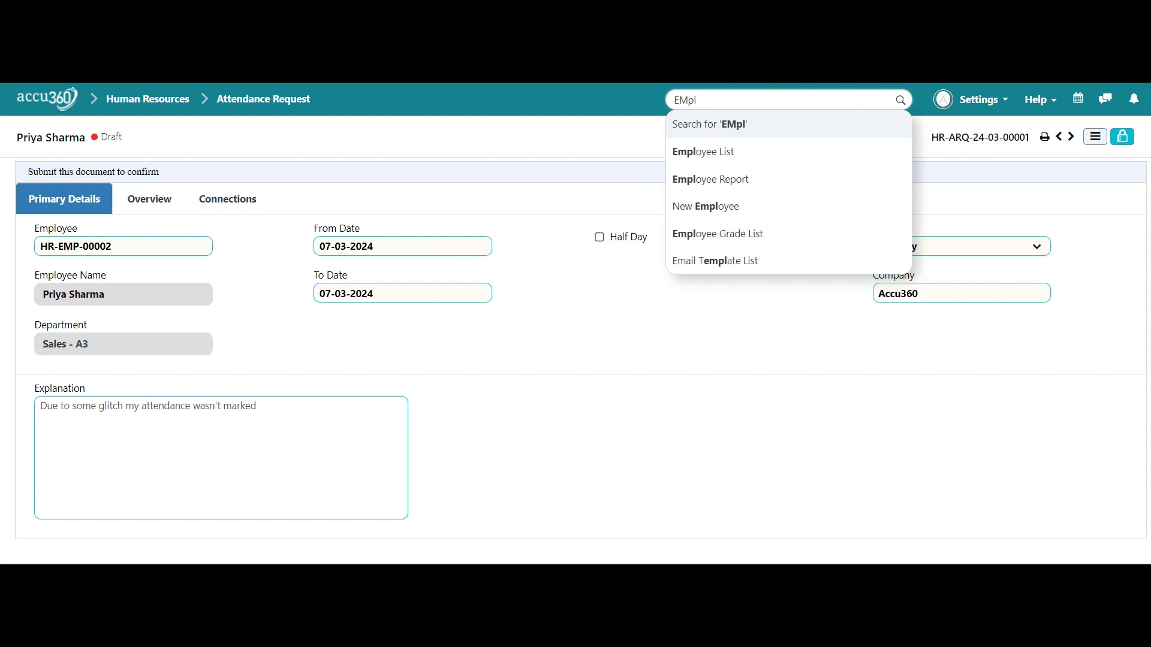
key("Down")
key("Return")
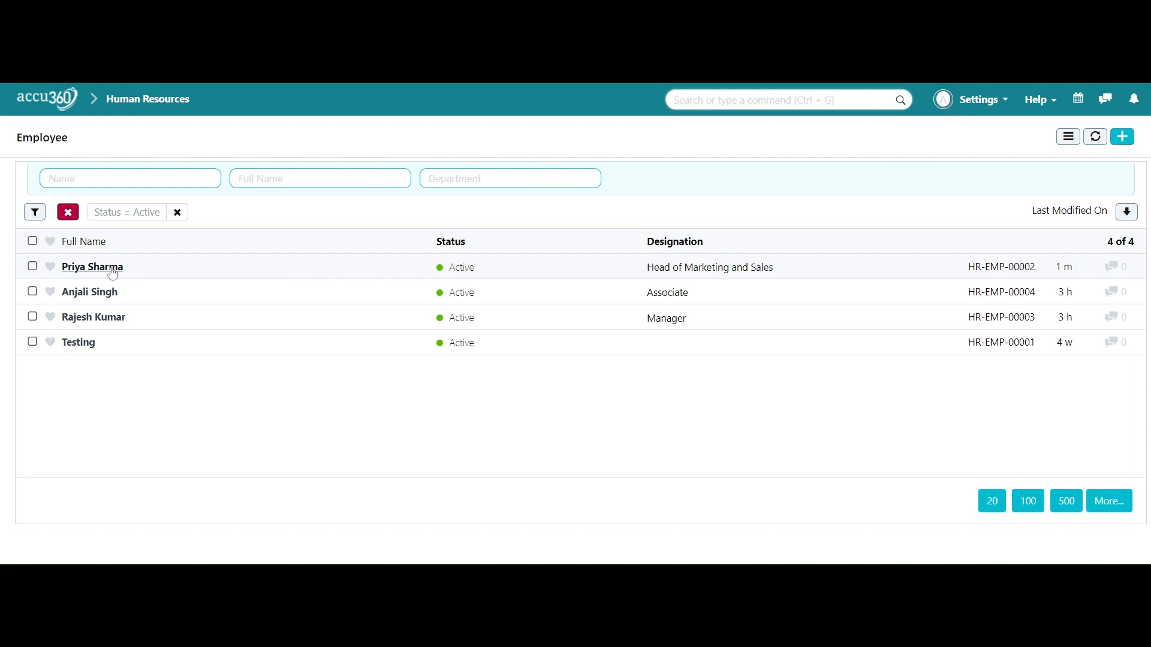
left_click(113, 268)
- Set the Holiday List to "2024 Holiday List" in the employee's Attendance and Leave Details and save the record
scroll(336, 275, "down", 5)
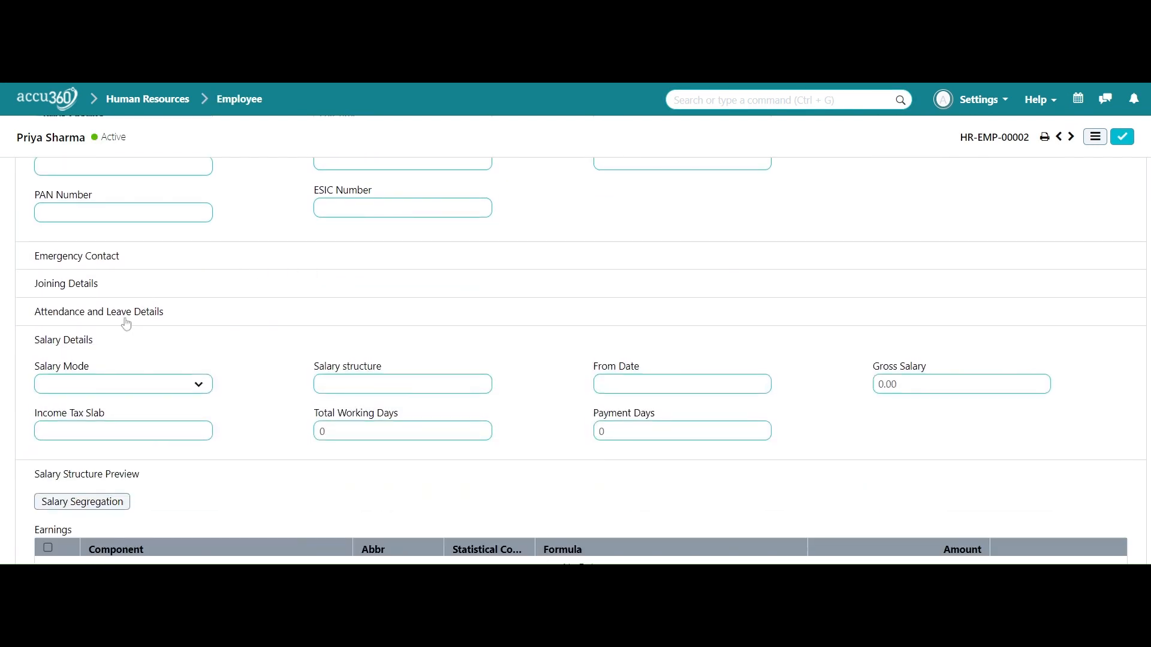
left_click(126, 311)
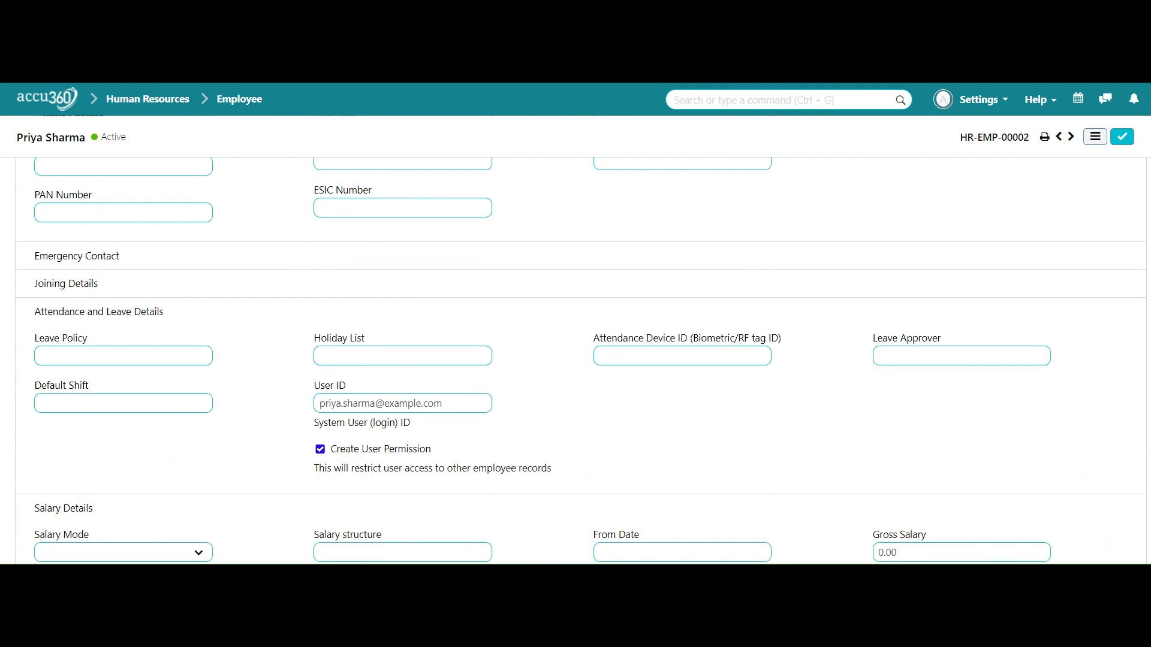
left_click(402, 356)
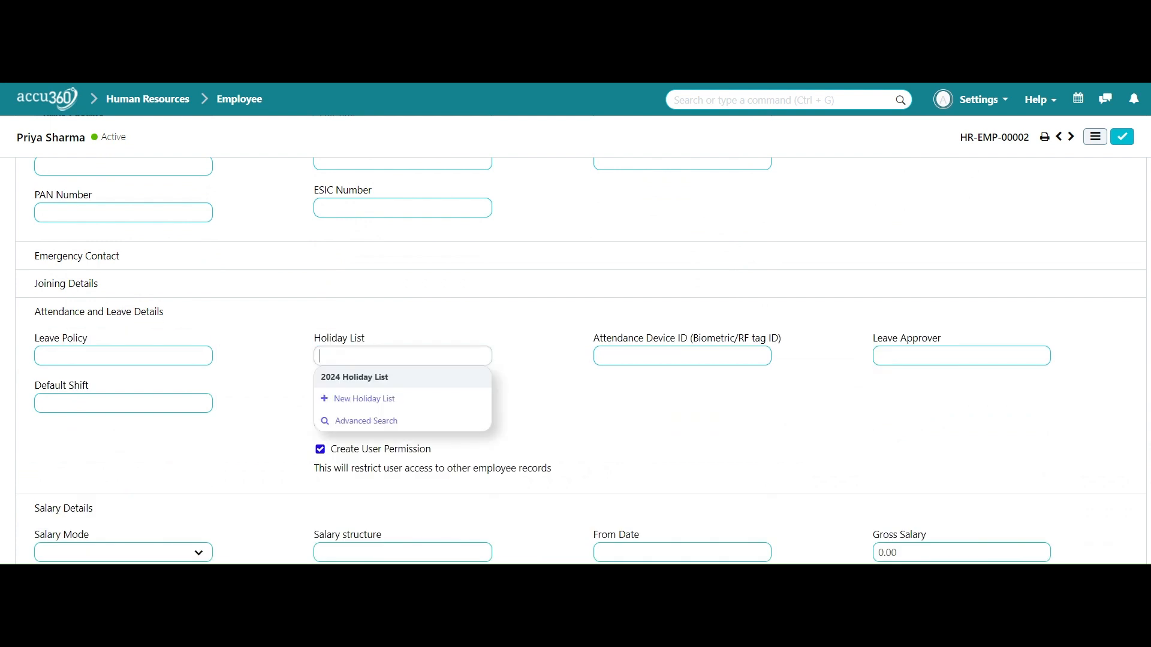
left_click(403, 378)
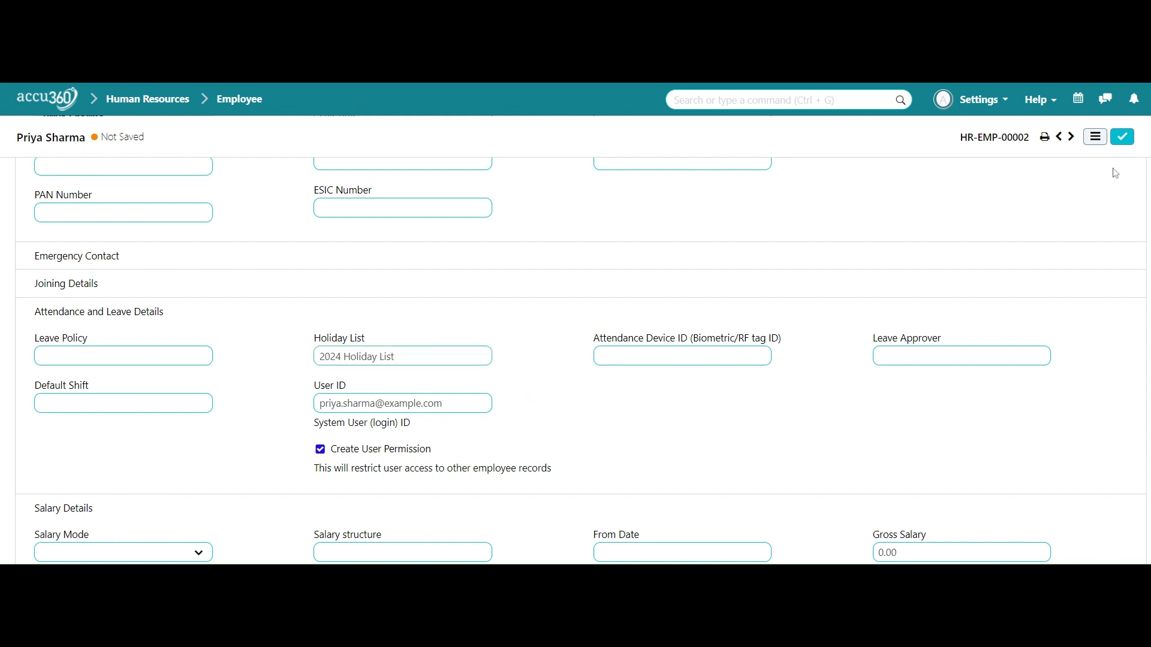
left_click(1126, 140)
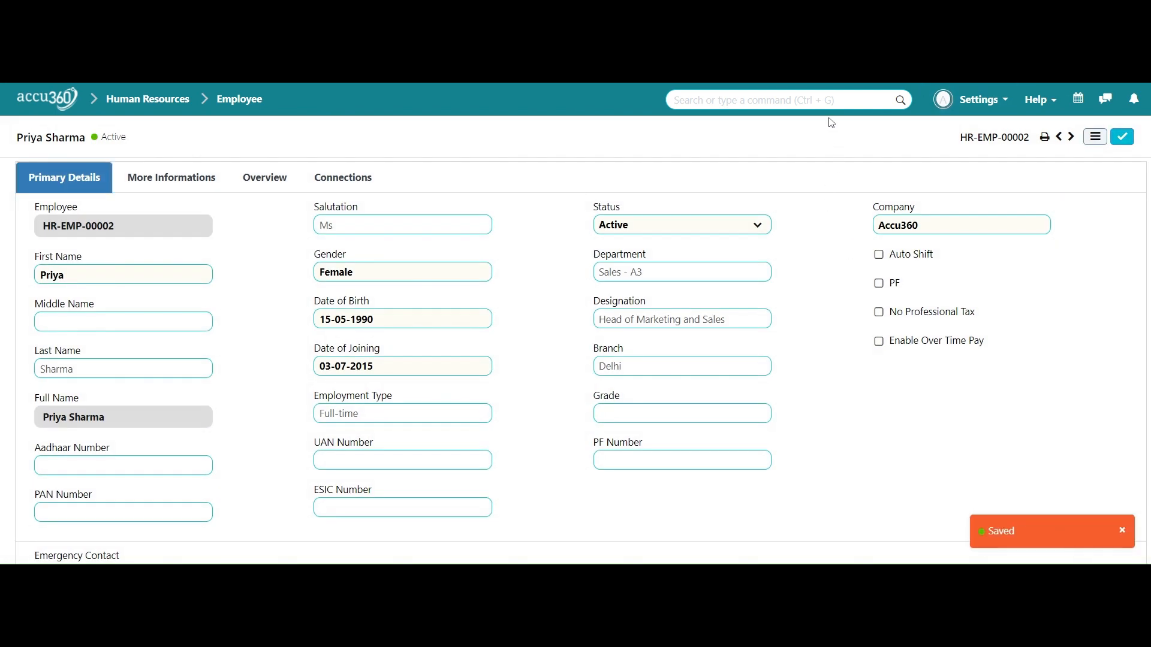
- Reopen the employee's draft attendance request, submit it permanently, and return to the request list
left_click(830, 100)
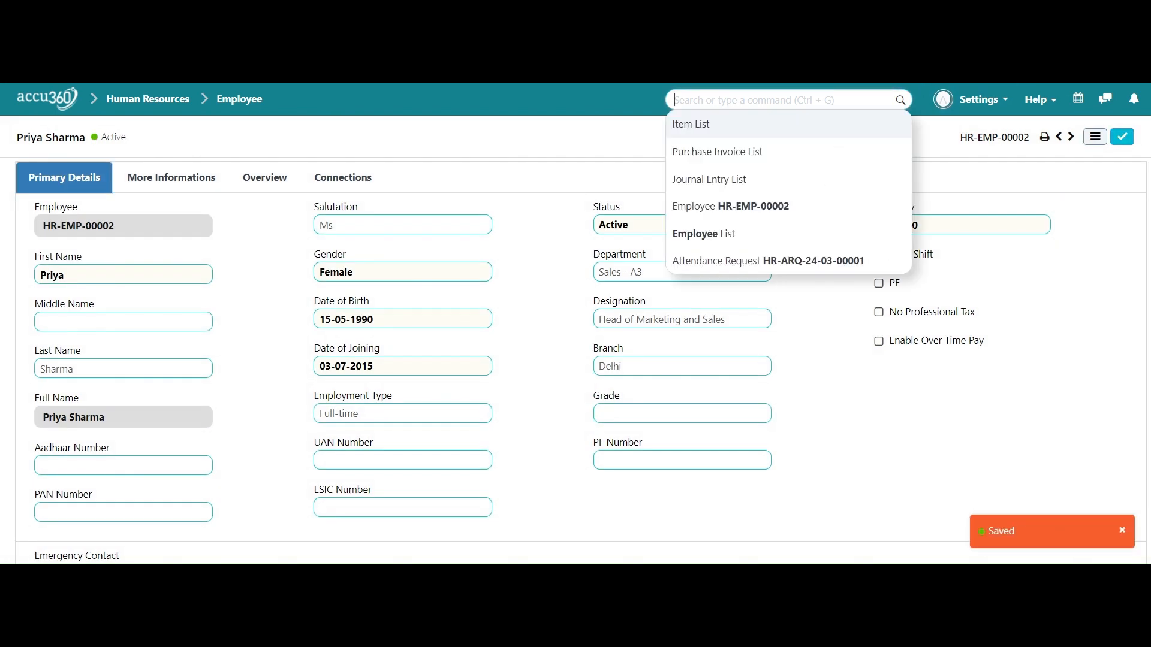
left_click(830, 260)
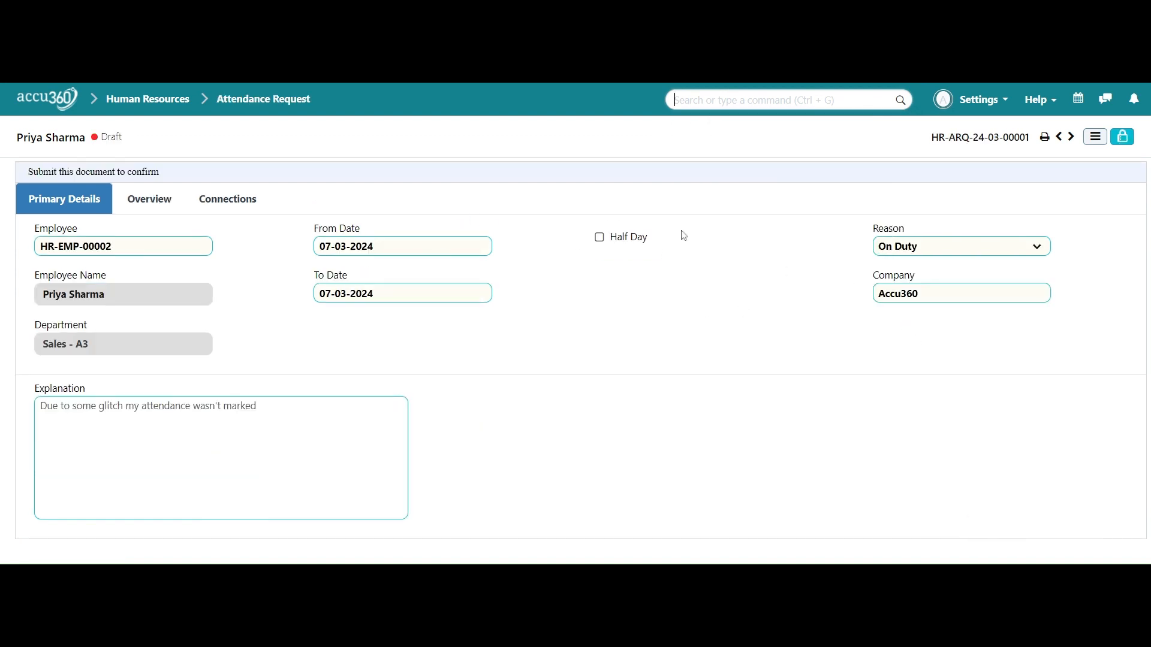
left_click(1122, 136)
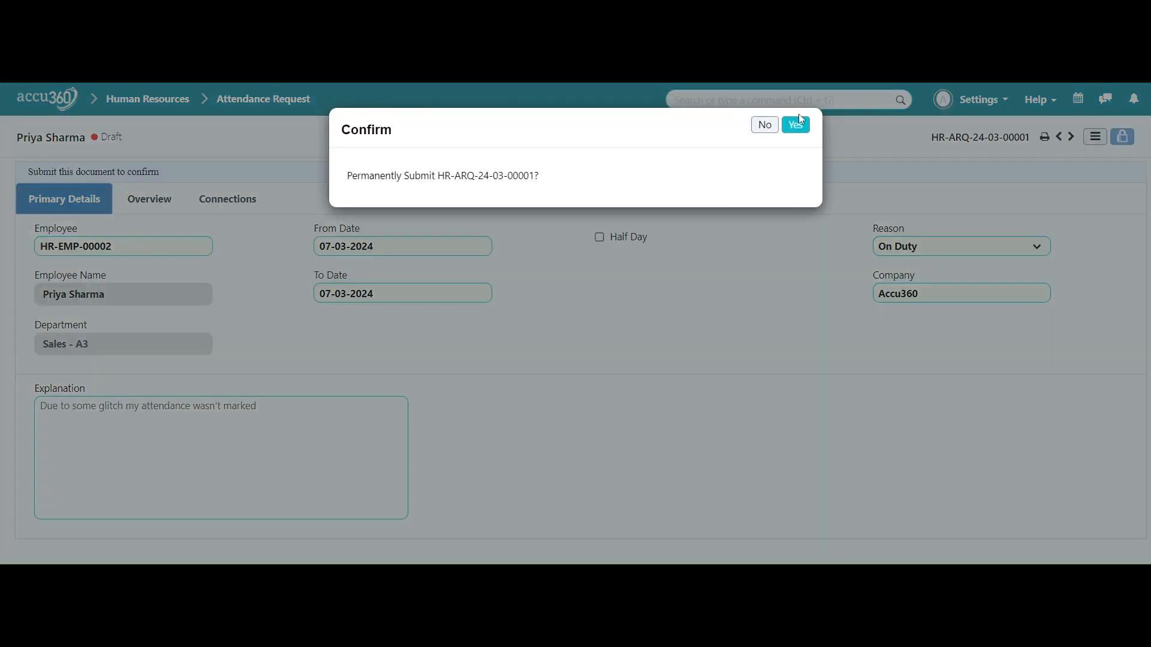
left_click(799, 126)
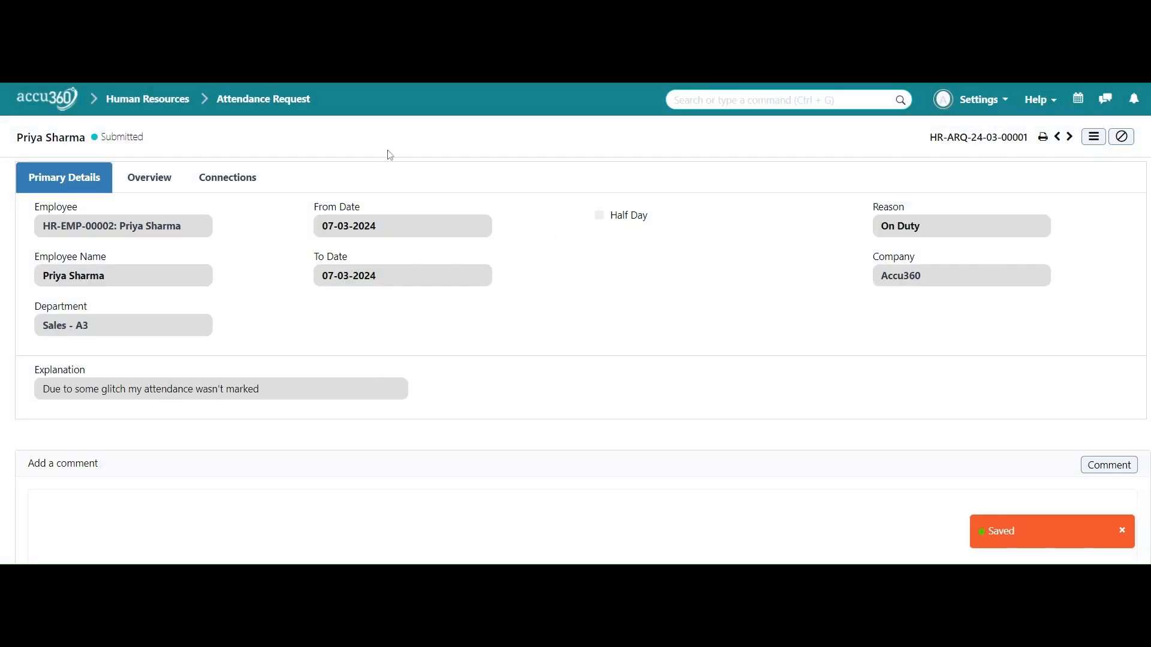
left_click(282, 100)
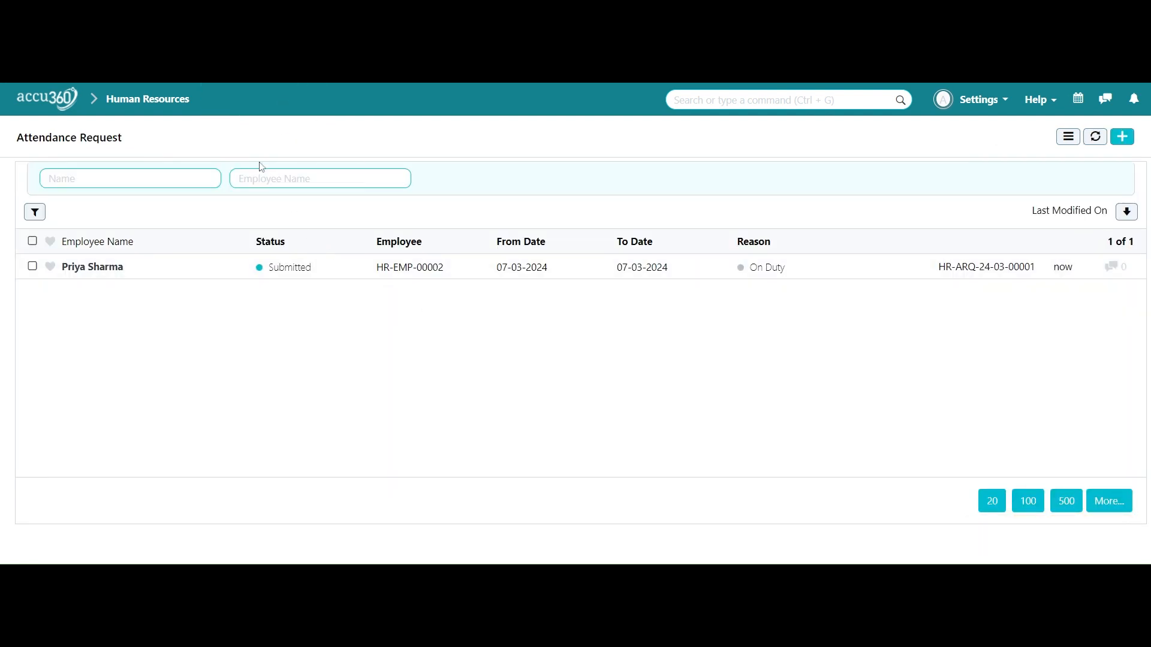
- Open the Monthly Attendance Sheet for Mar 2024, examine the employee's daily attendance across the month, and return to the home page
left_click(190, 102)
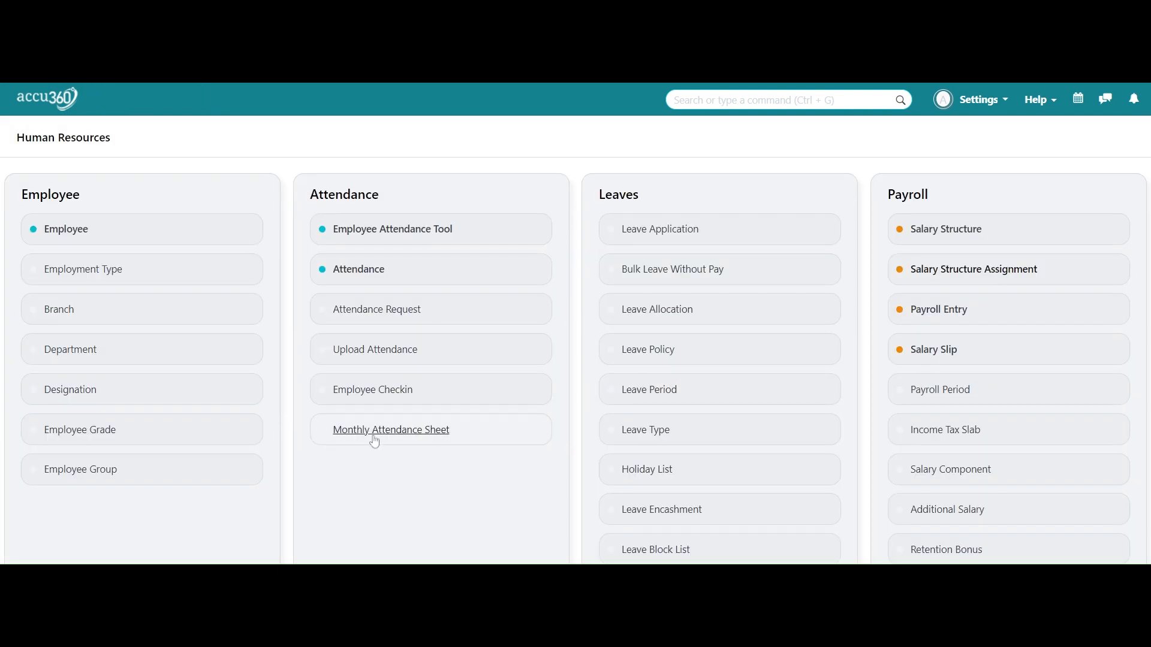
left_click(375, 442)
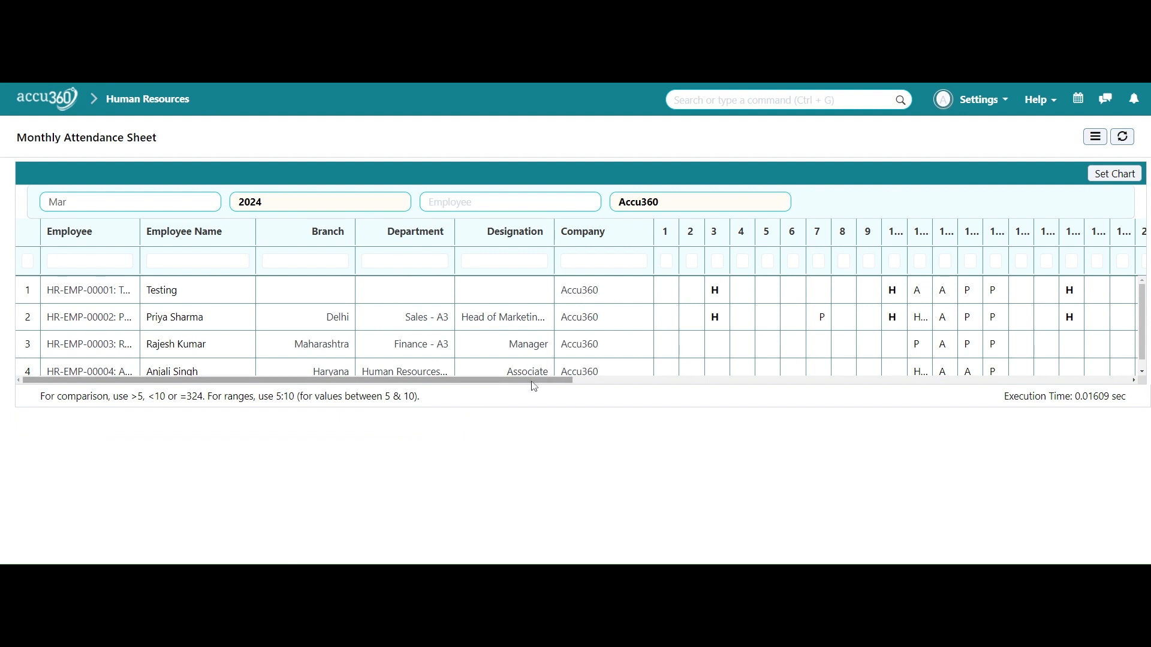
left_click_drag(532, 382, 606, 392)
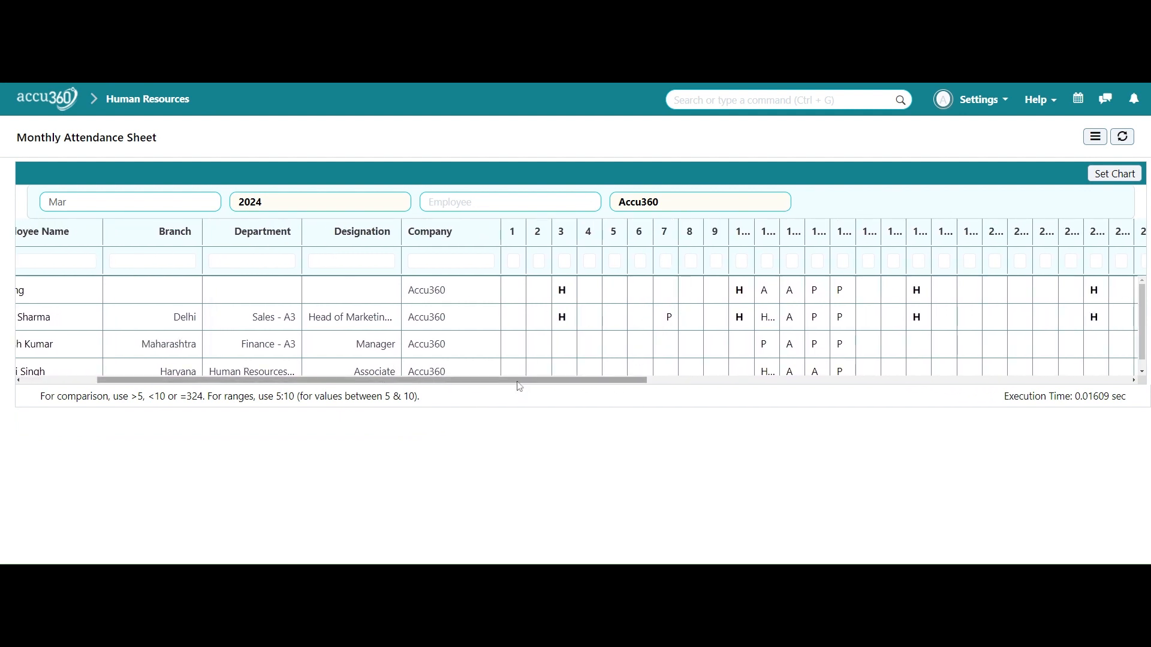
left_click_drag(519, 382, 652, 416)
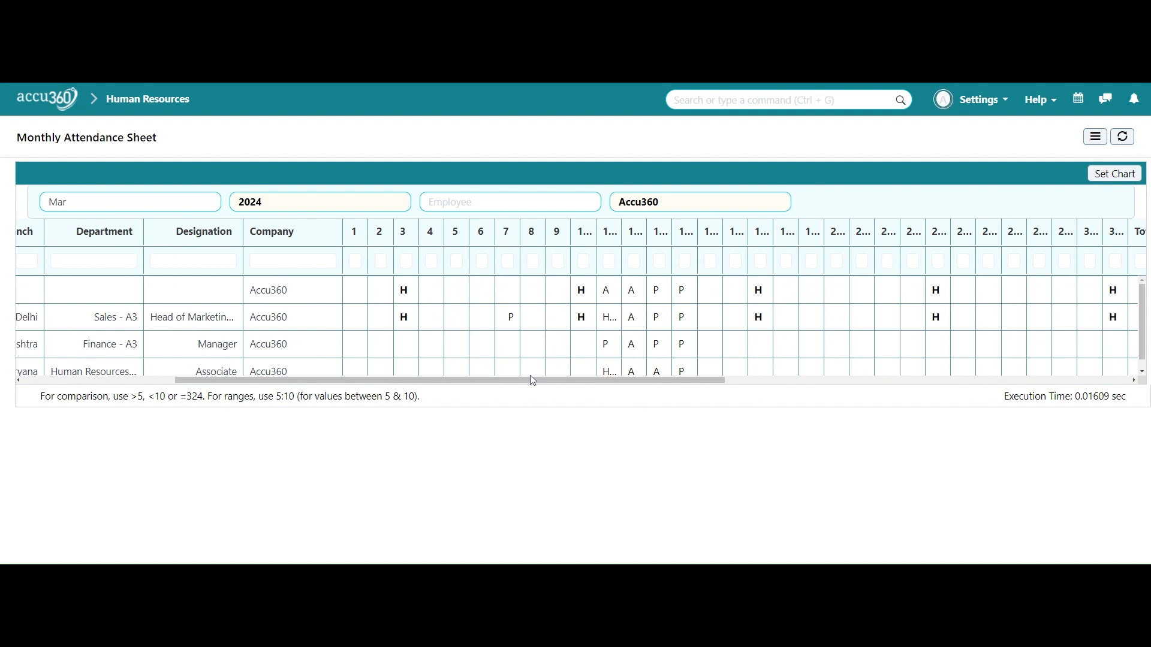
left_click_drag(523, 381, 386, 393)
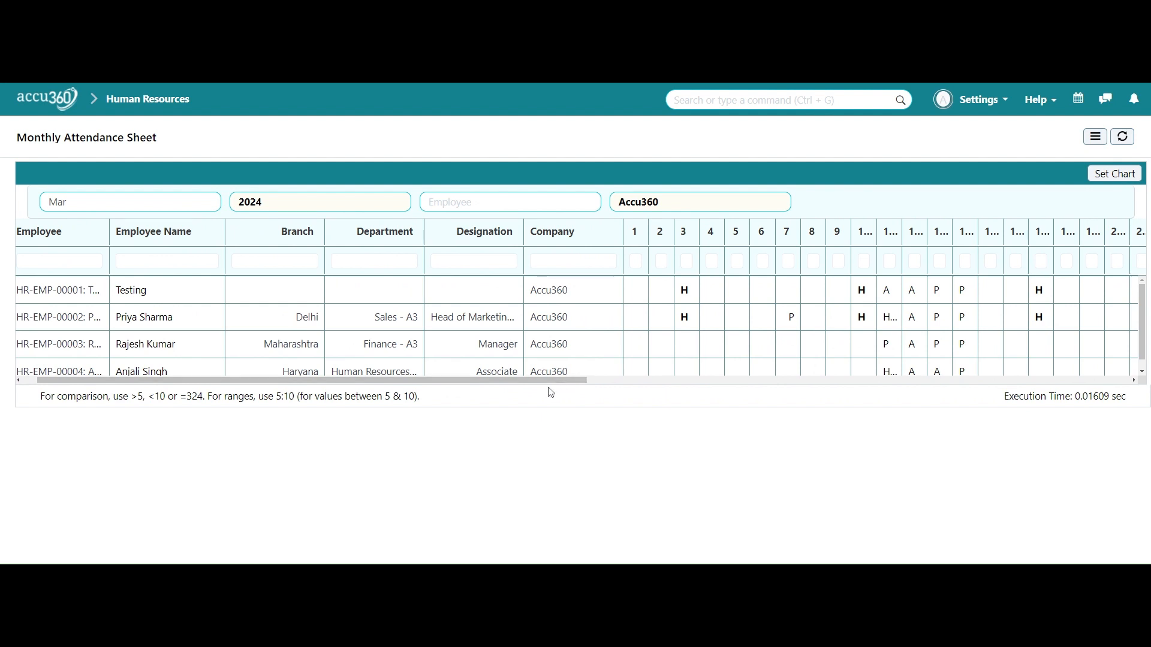
mouse_move(557, 382)
left_mouse_down()
mouse_move(824, 390)
mouse_move(546, 386)
left_mouse_up()
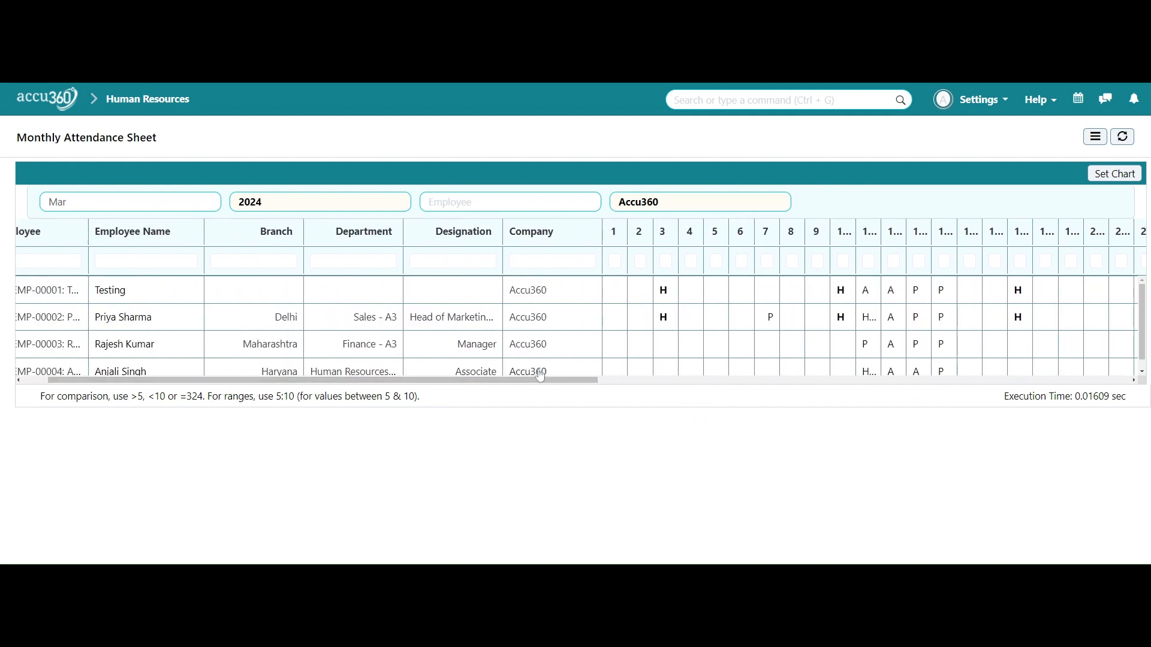
left_click(39, 105)
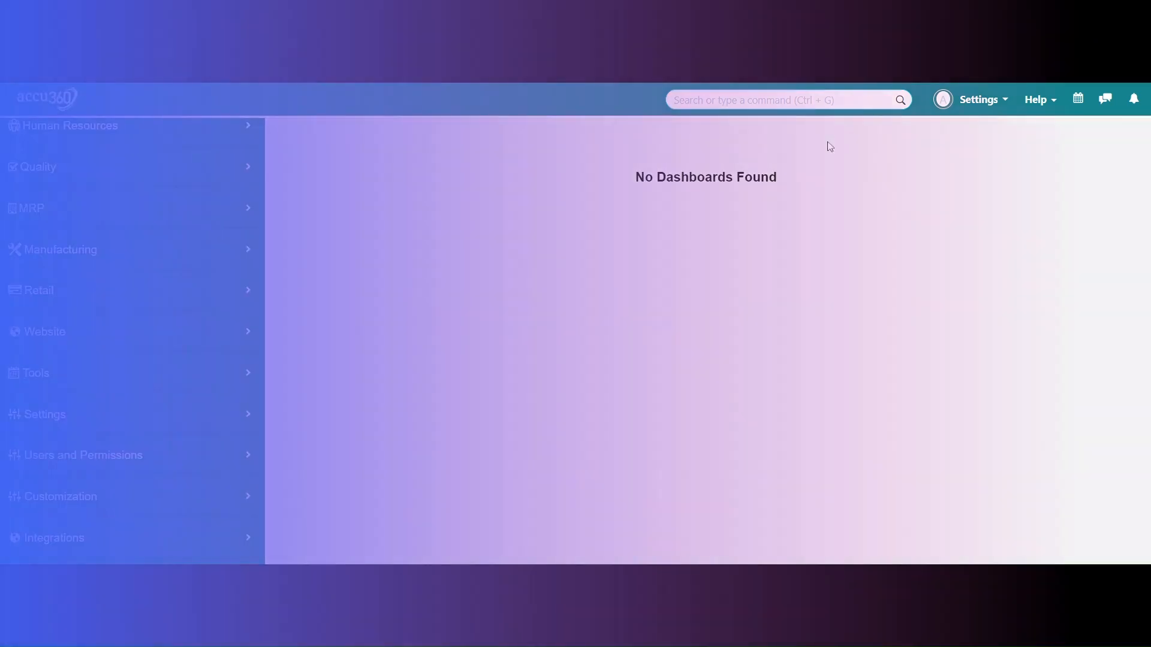